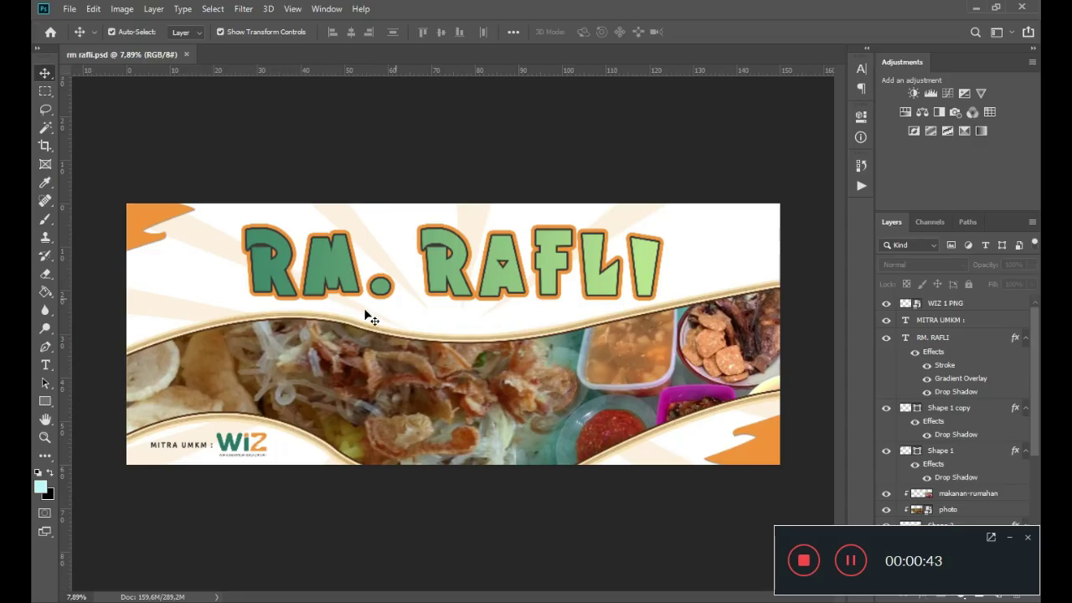
Check the font and character settings of the RM. RAFLI title text in the finished banner.
{"action": "left_click", "coordinate": [314, 257]}
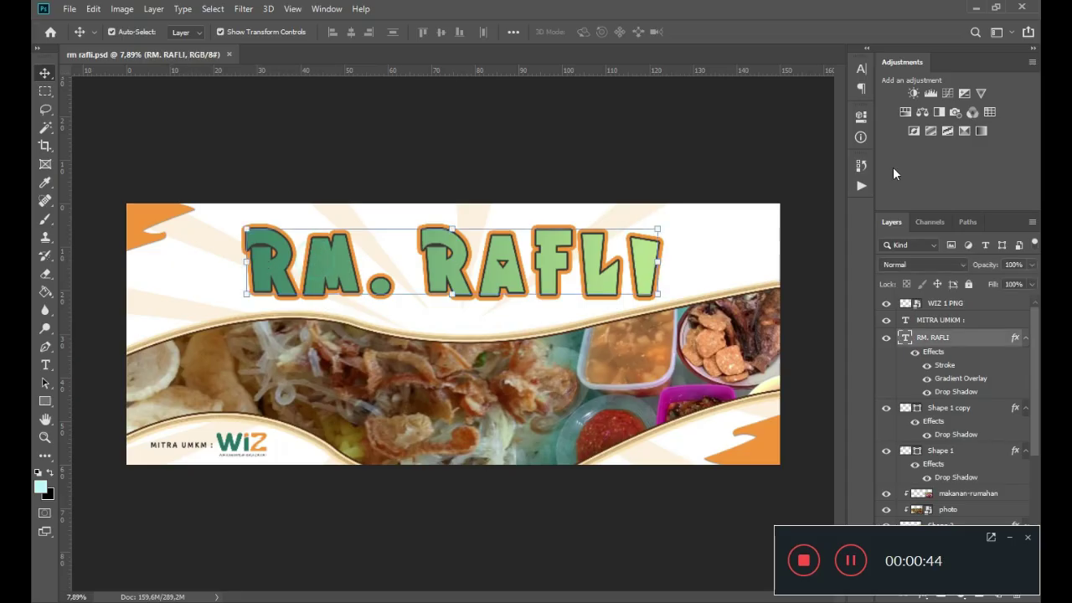
{"action": "left_click", "coordinate": [861, 72]}
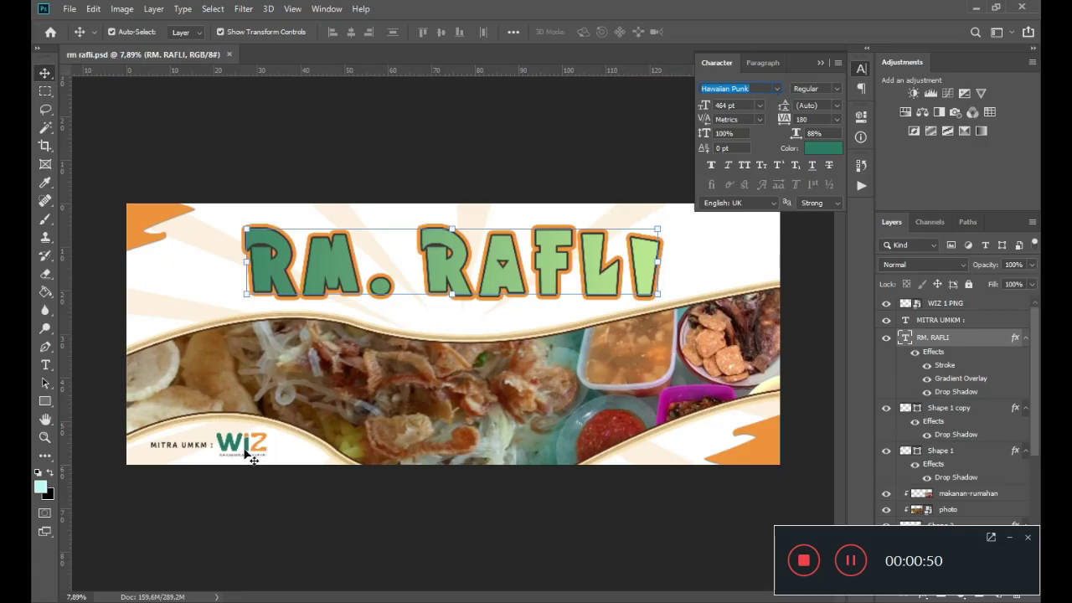
{"action": "left_click", "coordinate": [367, 404]}
{"action": "left_click", "coordinate": [452, 143]}
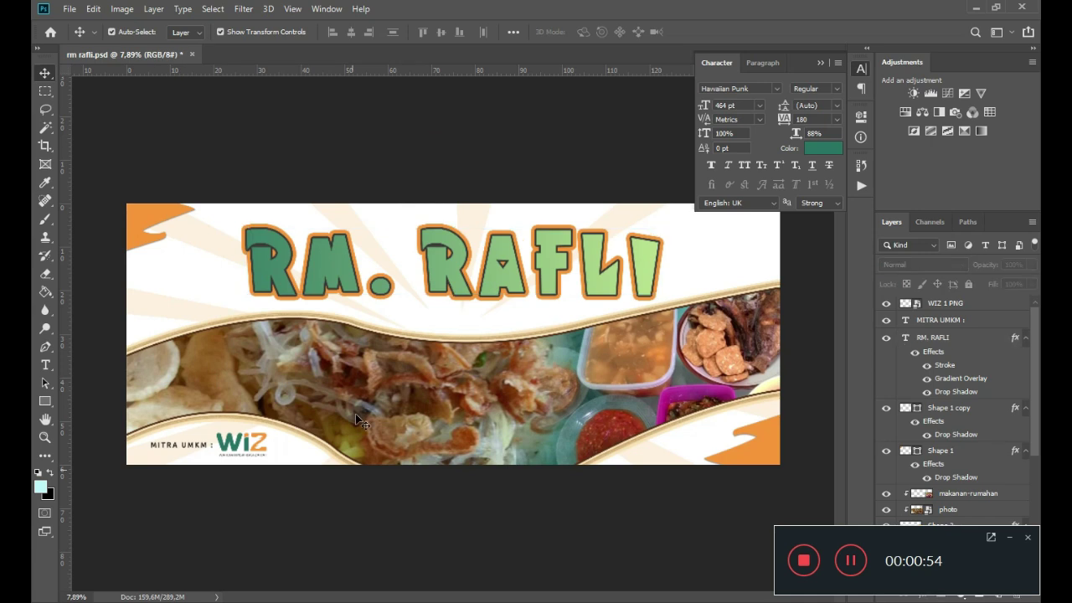
Examine the banner's food photo layers and their source images, photo and makanan-rumahan, in the Downloads folder.
{"action": "left_click", "coordinate": [405, 387]}
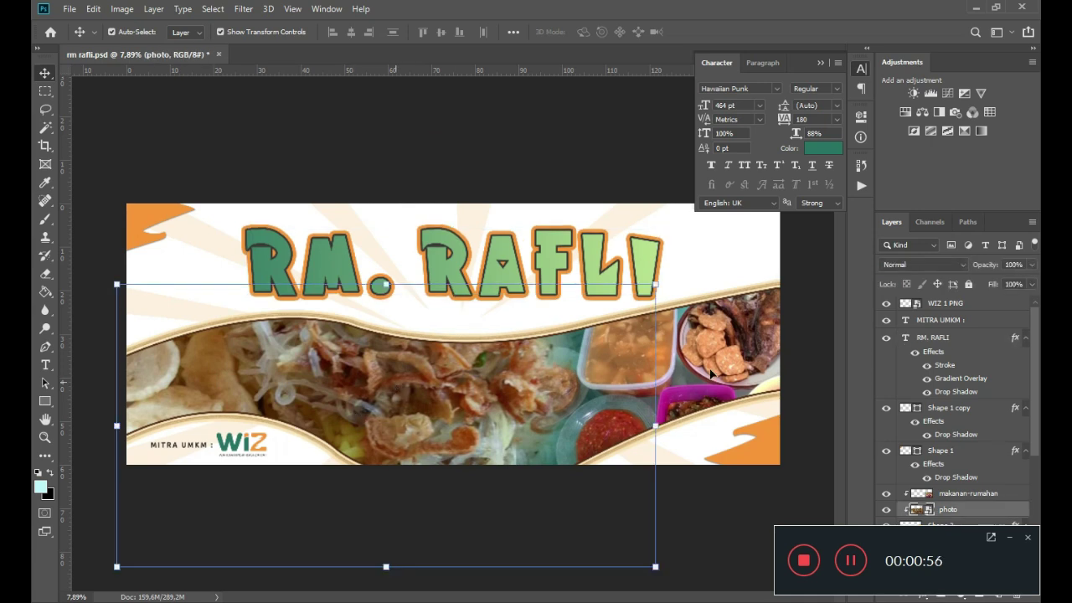
{"action": "left_click", "coordinate": [501, 407]}
{"action": "left_click", "coordinate": [342, 161]}
{"action": "left_click", "coordinate": [189, 601]}
{"action": "left_click_drag", "start_coordinate": [391, 145], "coordinate": [228, 125]}
{"action": "left_click", "coordinate": [405, 136]}
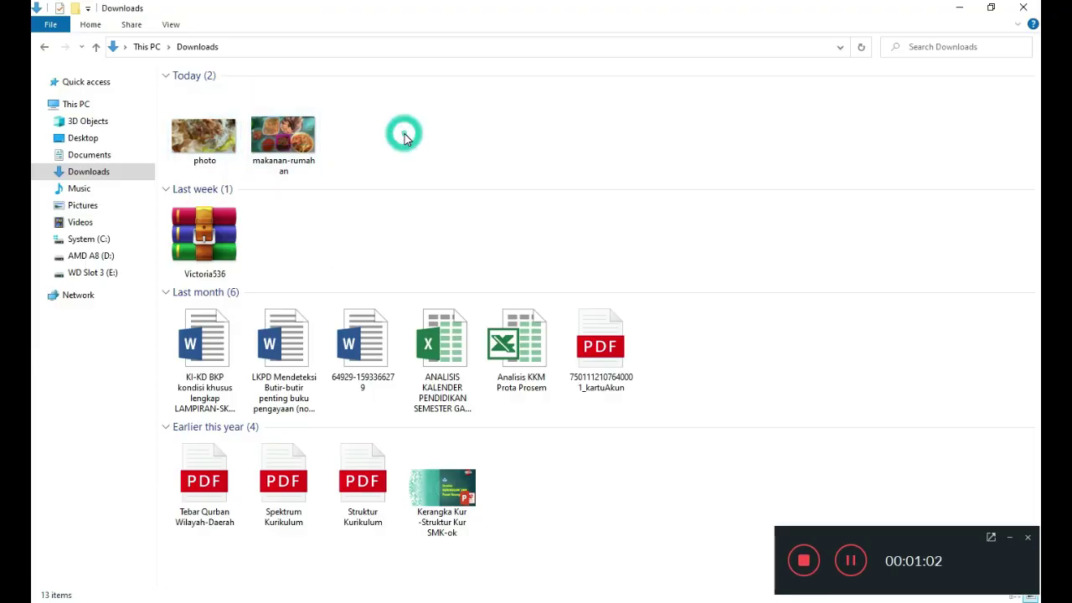
{"action": "left_click", "coordinate": [223, 601]}
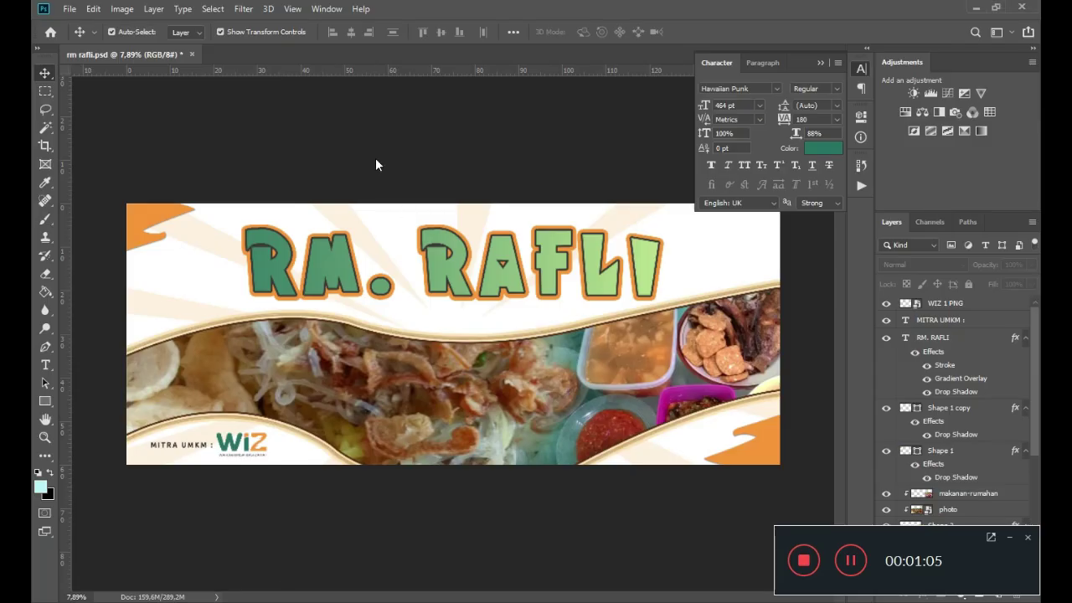
{"action": "left_click", "coordinate": [819, 64]}
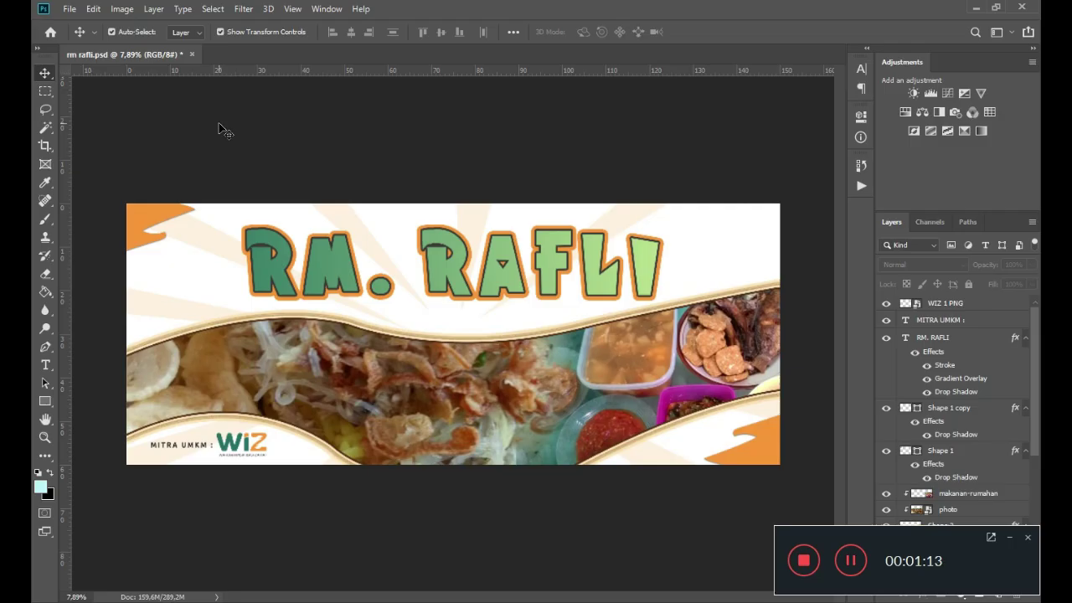
{"action": "left_click", "coordinate": [1005, 537]}
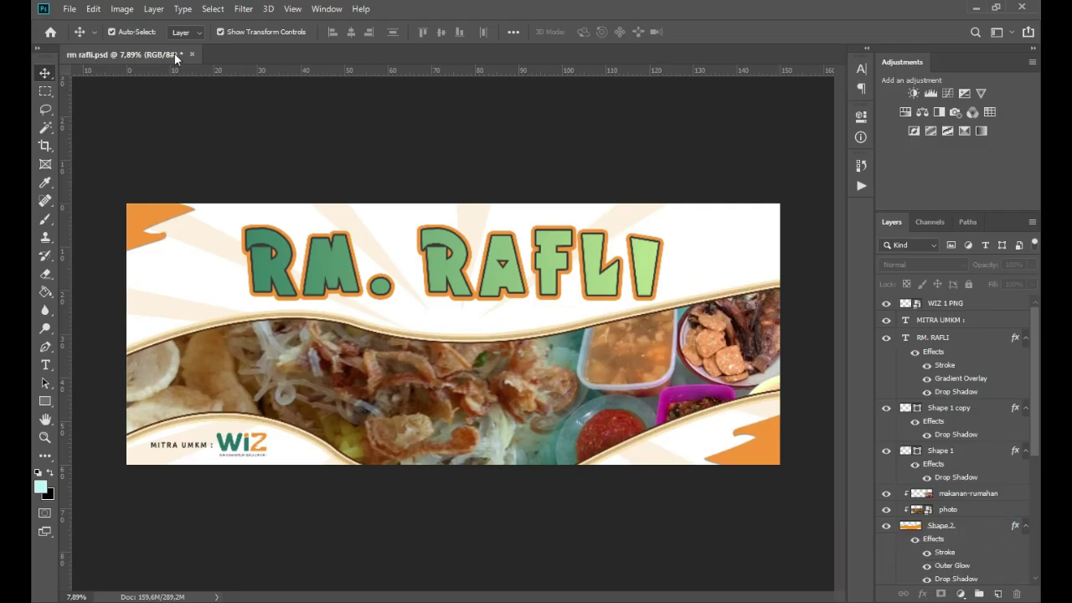
Create a new document 150 cm wide and 60 cm high with a resolution of 200 pixels/inch.
{"action": "left_click", "coordinate": [69, 9]}
{"action": "key", "text": "Escape"}
{"action": "left_click", "coordinate": [69, 9]}
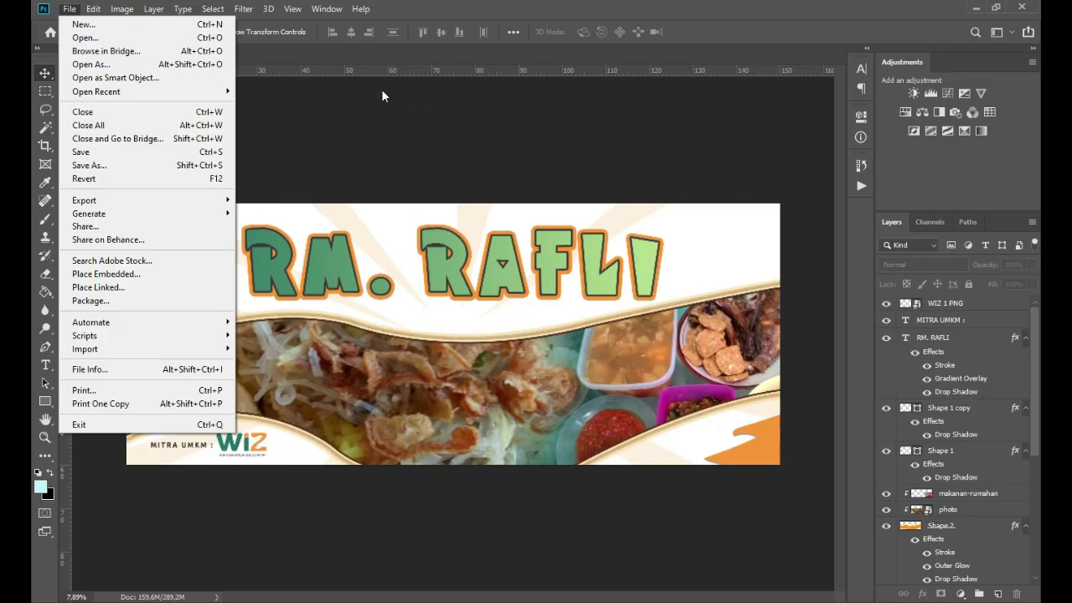
{"action": "left_click", "coordinate": [69, 8]}
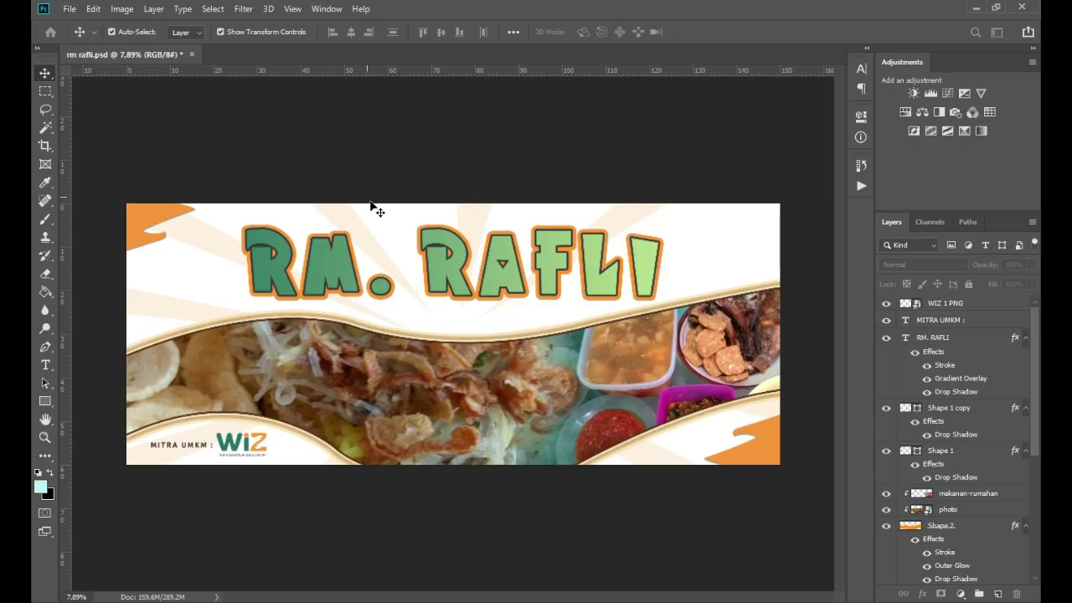
{"action": "key", "text": "ctrl+n"}
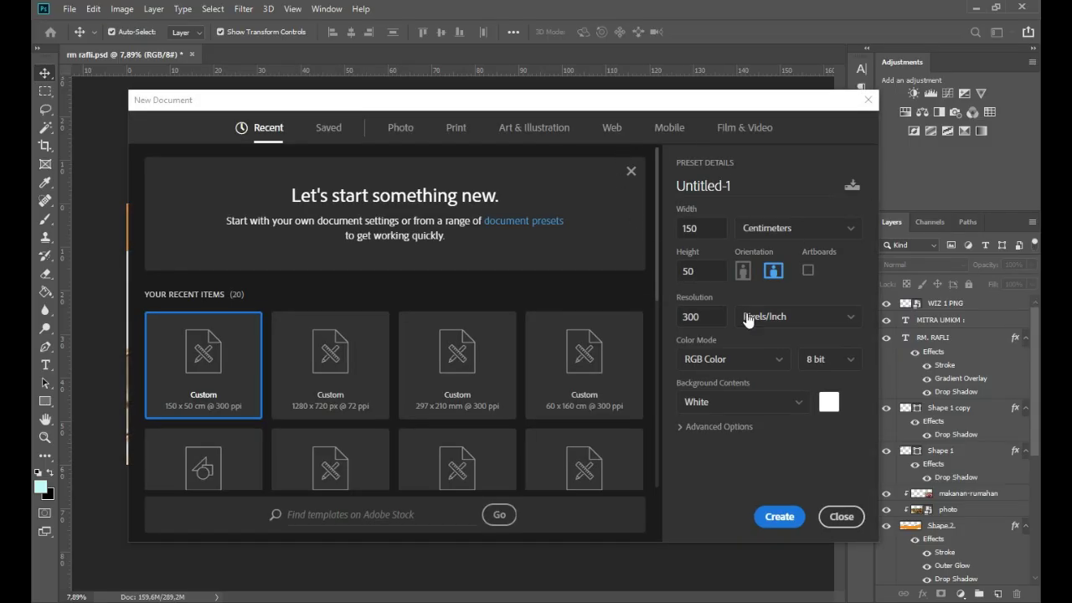
{"action": "left_click", "coordinate": [711, 227]}
{"action": "left_click", "coordinate": [708, 275]}
{"action": "left_click", "coordinate": [704, 314]}
{"action": "left_click", "coordinate": [738, 289]}
{"action": "left_click", "coordinate": [708, 314]}
{"action": "left_click", "coordinate": [710, 313]}
{"action": "left_click", "coordinate": [709, 314]}
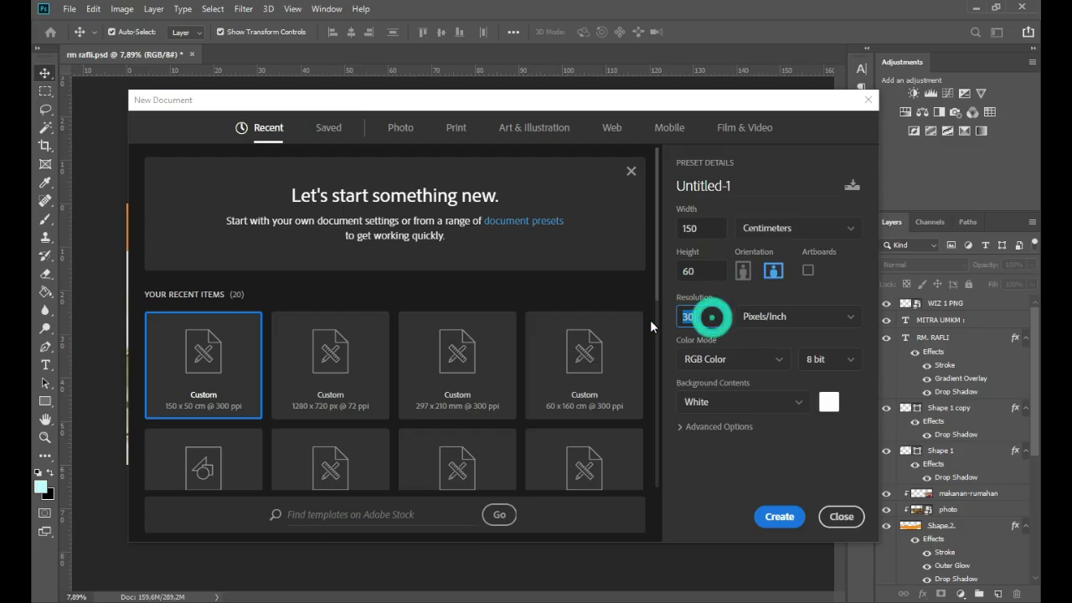
{"action": "type", "text": "200"}
{"action": "key", "text": "Return"}
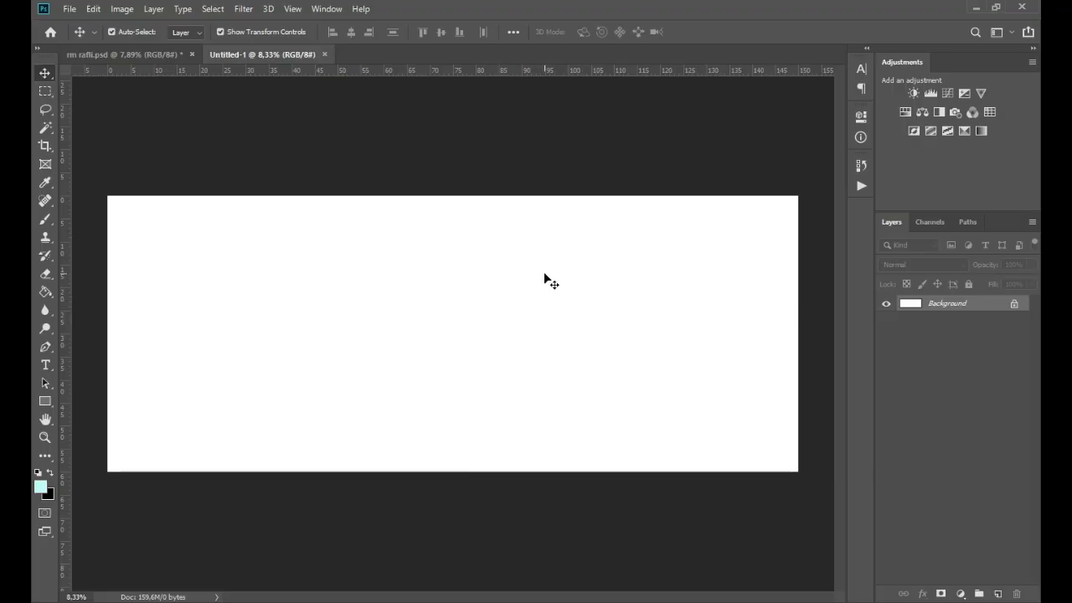
Copy the orange corner shape from rm rafli.psd into the new document.
{"action": "scroll", "coordinate": [444, 329], "scroll_direction": "down", "scroll_amount": 1}
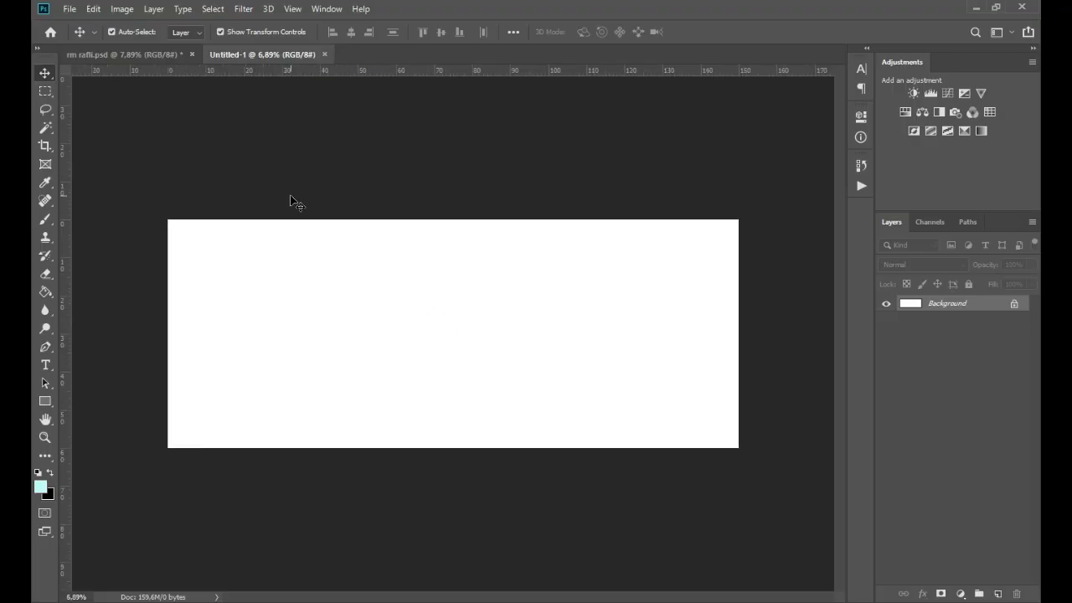
{"action": "left_click", "coordinate": [129, 55]}
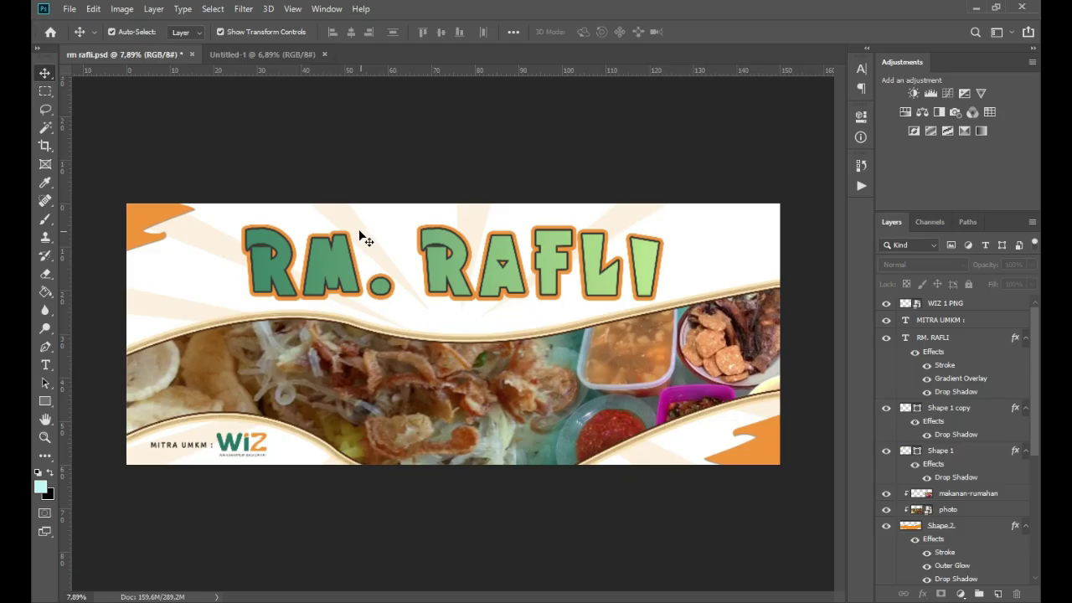
{"action": "left_click", "coordinate": [147, 221]}
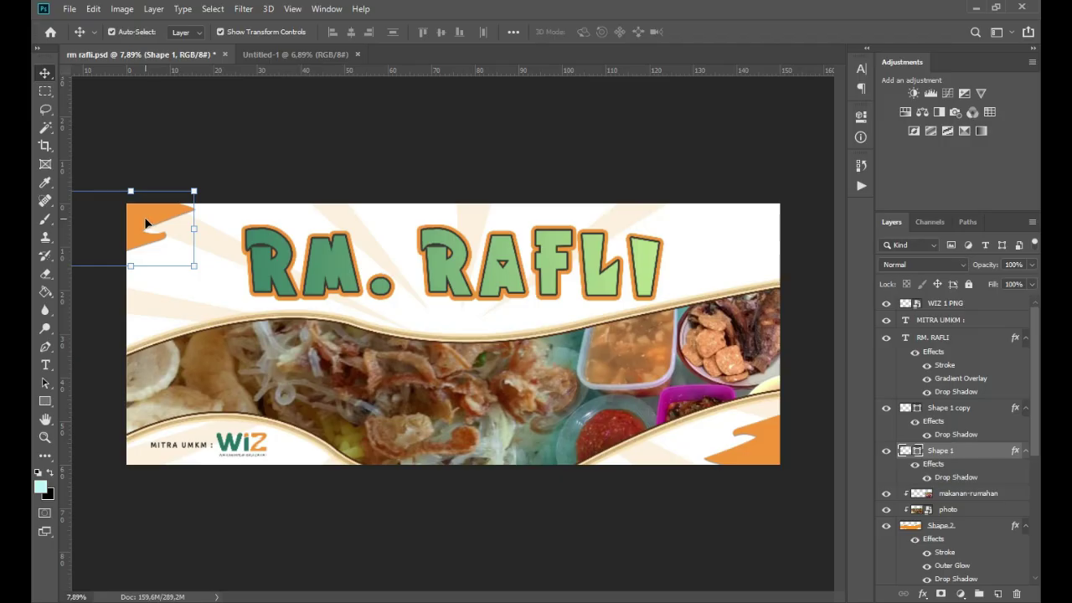
{"action": "left_click", "coordinate": [277, 171]}
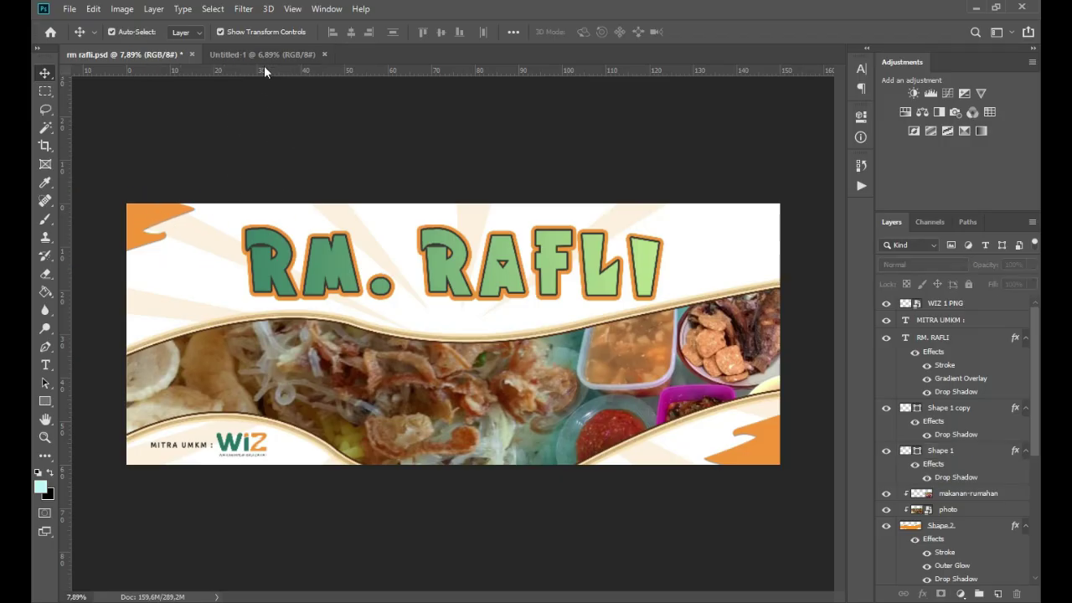
{"action": "left_click", "coordinate": [159, 226]}
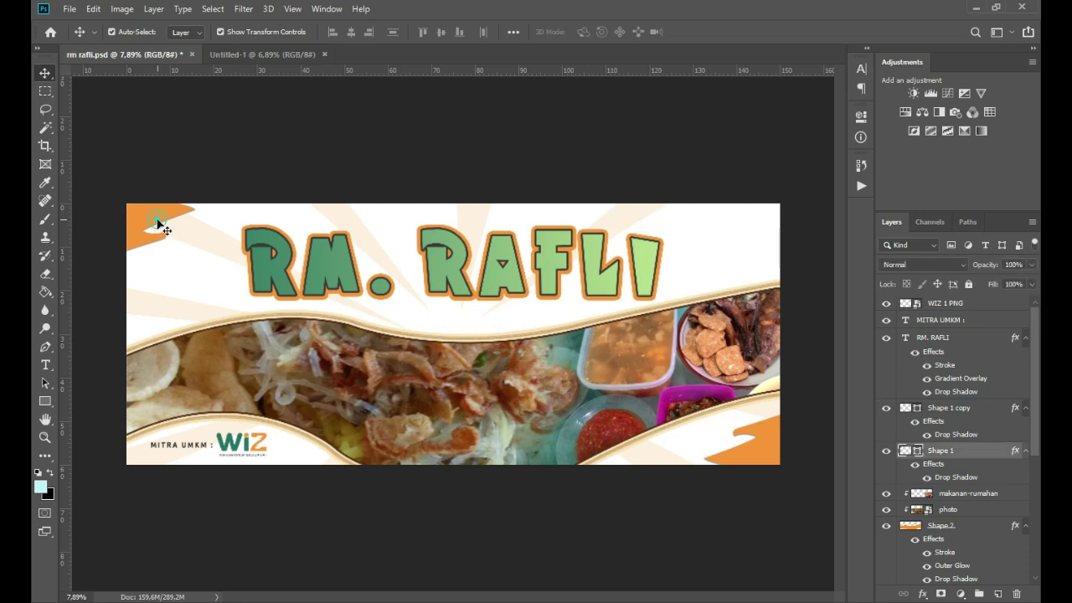
{"action": "left_click_drag", "start_coordinate": [142, 223], "coordinate": [173, 240]}
{"action": "left_click", "coordinate": [390, 225]}
{"action": "left_click", "coordinate": [242, 277]}
{"action": "left_click", "coordinate": [201, 216]}
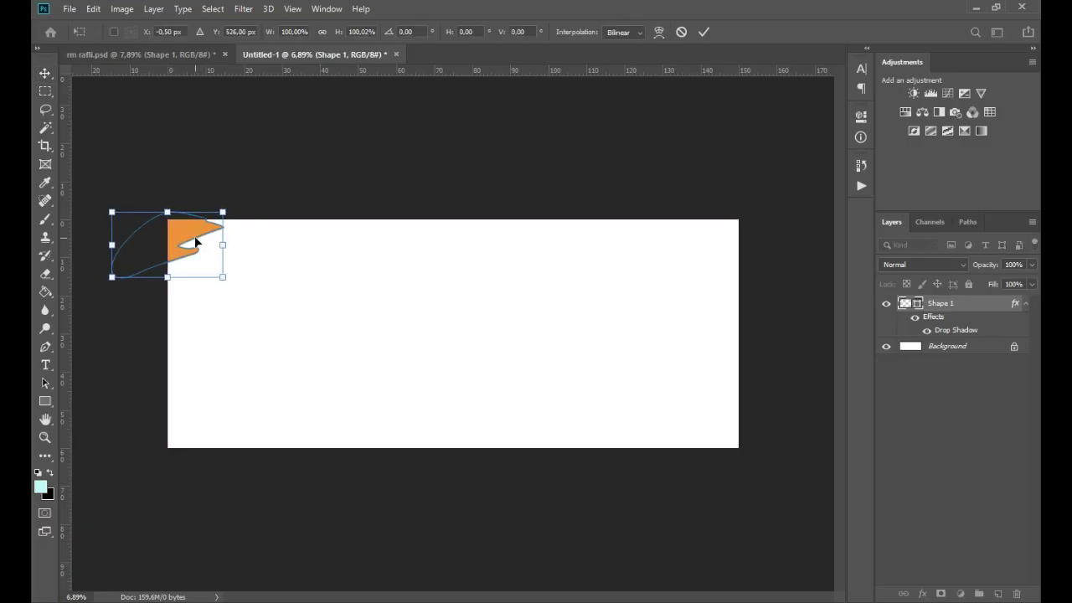
Fit the orange shape into the upper-left corner of the canvas, nudging it slightly downward.
{"action": "left_click_drag", "start_coordinate": [195, 242], "coordinate": [194, 239]}
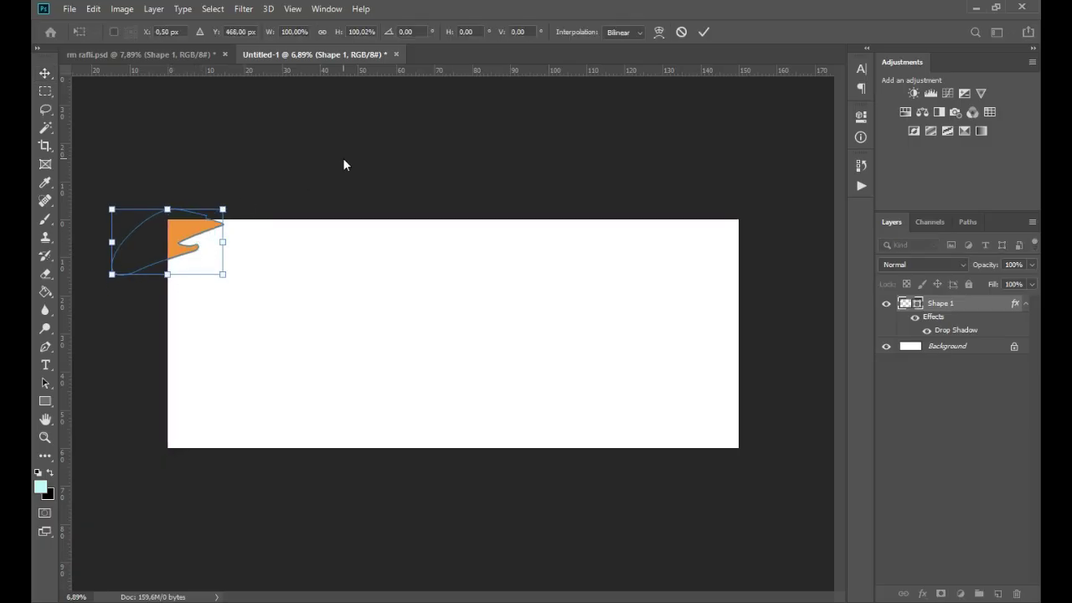
{"action": "key", "text": "Return"}
{"action": "key", "text": "shift+Down"}
{"action": "key", "text": "shift+Down"}
{"action": "key", "text": "shift+Down"}
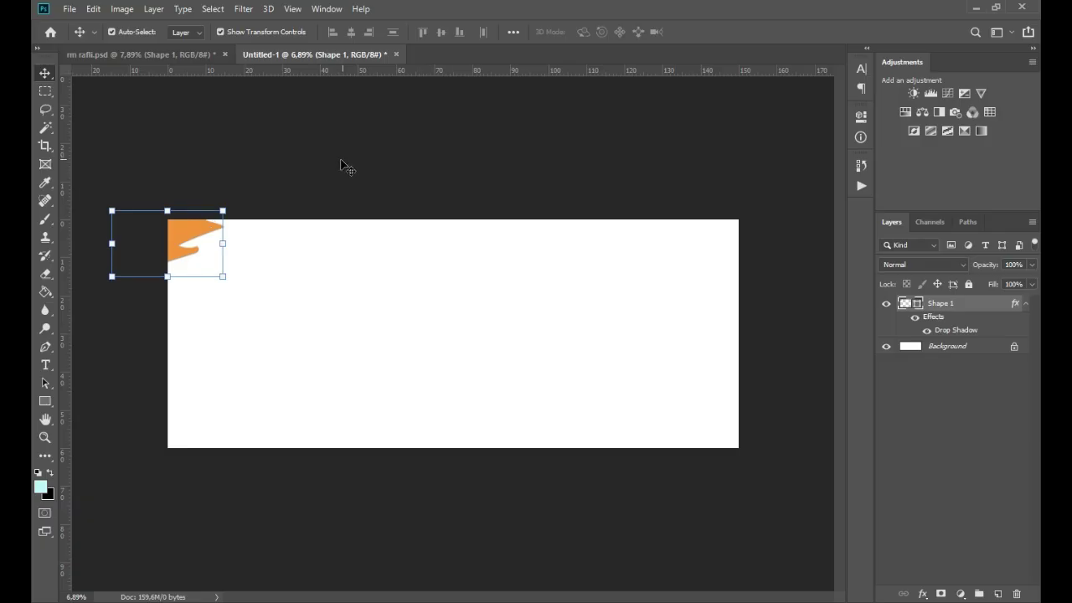
{"action": "left_click", "coordinate": [327, 163]}
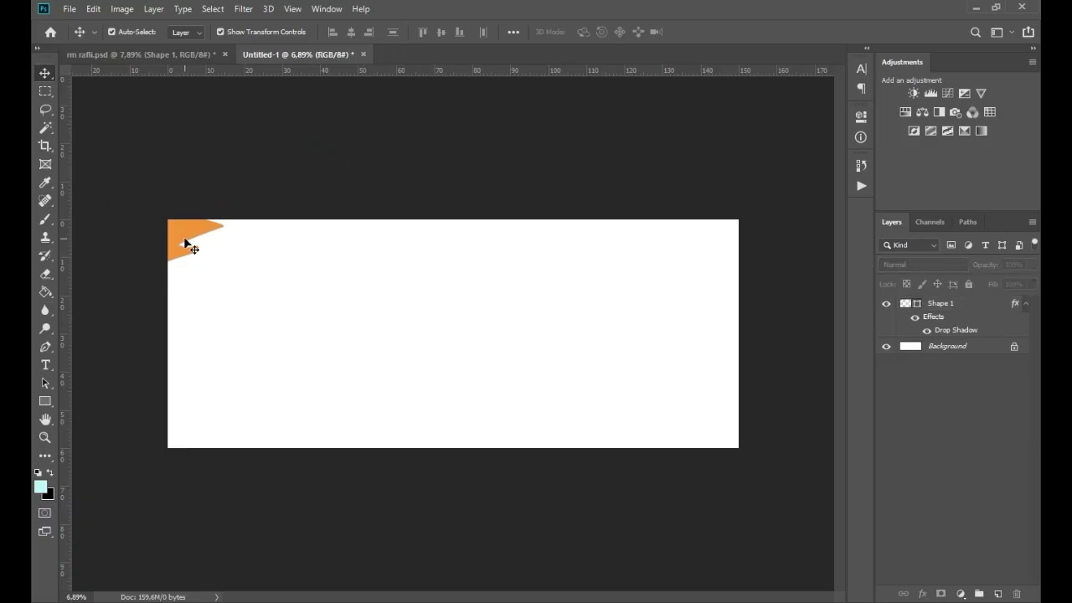
Duplicate the orange shape and move the copy to the lower-right corner of the canvas.
{"action": "left_click_drag", "start_coordinate": [187, 231], "coordinate": [324, 277]}
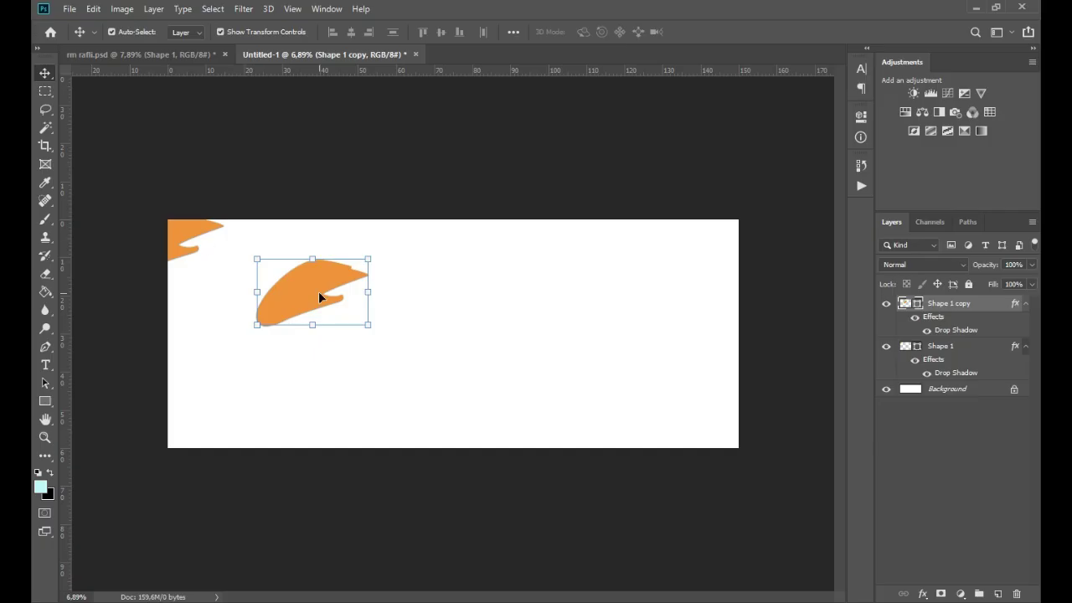
{"action": "key", "text": "Delete"}
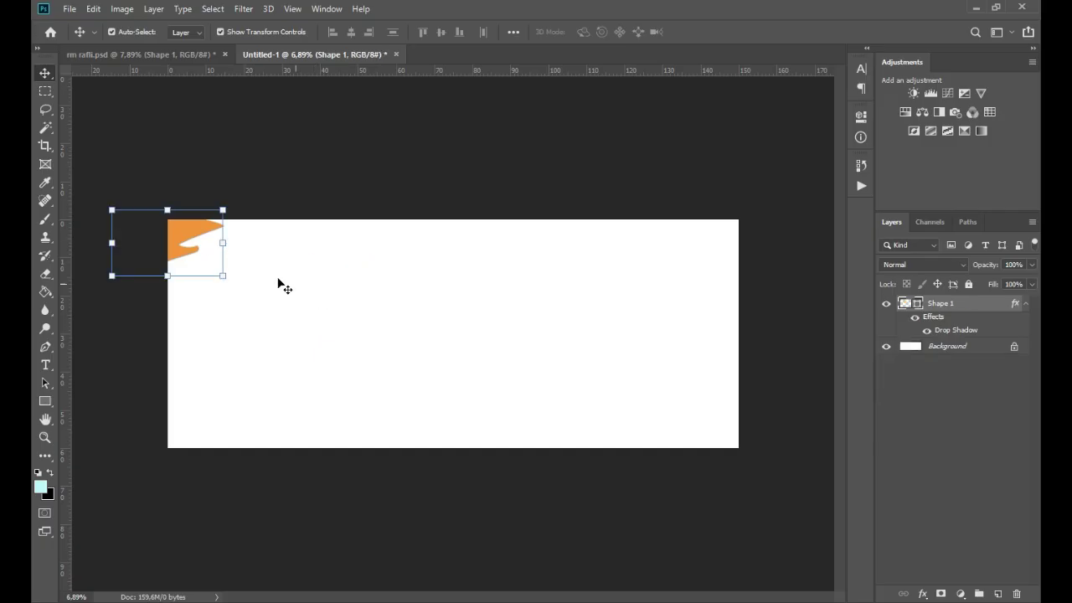
{"action": "left_click_drag", "start_coordinate": [190, 232], "coordinate": [331, 295]}
{"action": "left_click", "coordinate": [191, 239]}
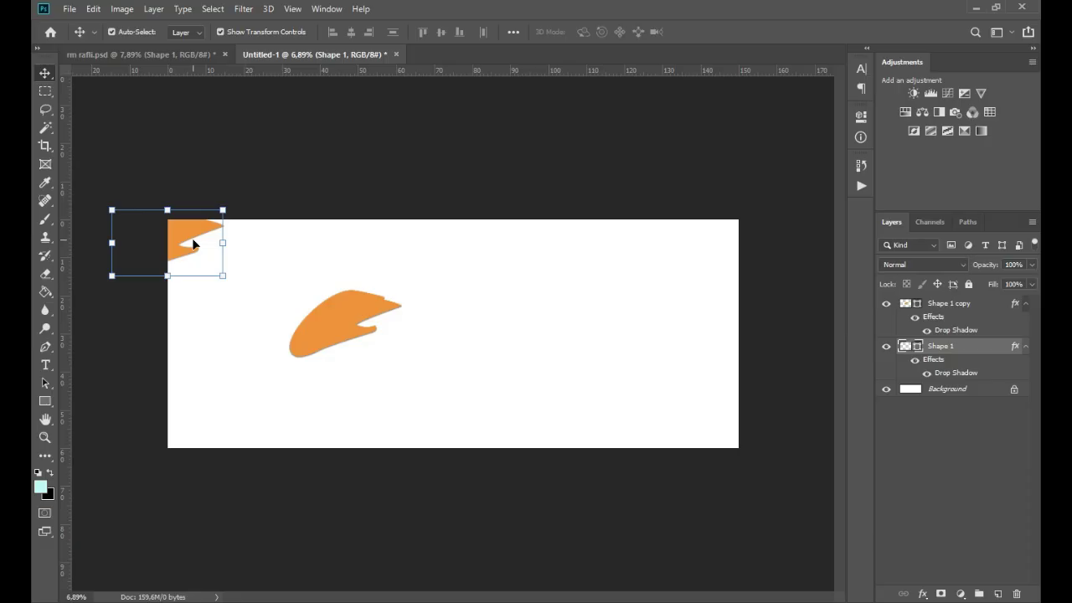
{"action": "left_click_drag", "start_coordinate": [346, 313], "coordinate": [683, 413]}
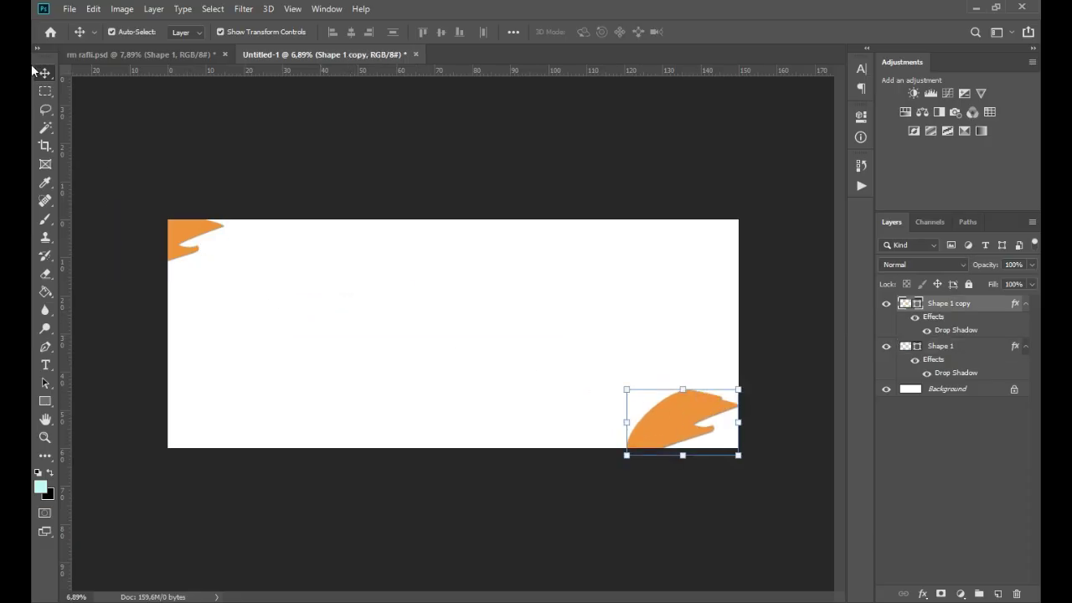
Rotate the copied orange shape 180° and shift it so it fills the canvas's lower-right corner.
{"action": "left_click", "coordinate": [91, 9]}
{"action": "mouse_move", "coordinate": [230, 329]}
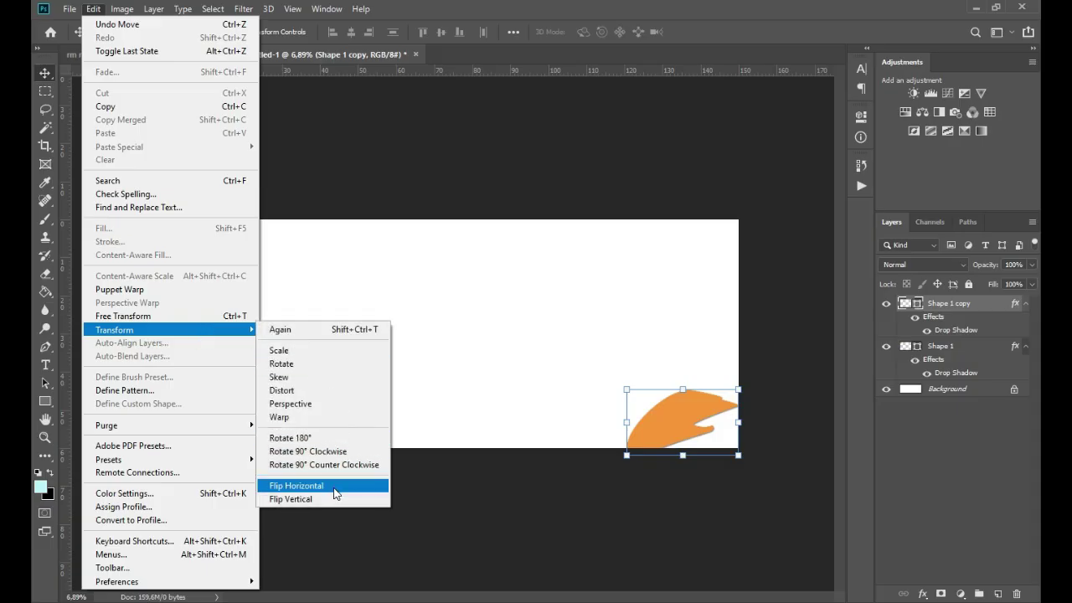
{"action": "left_click", "coordinate": [289, 437]}
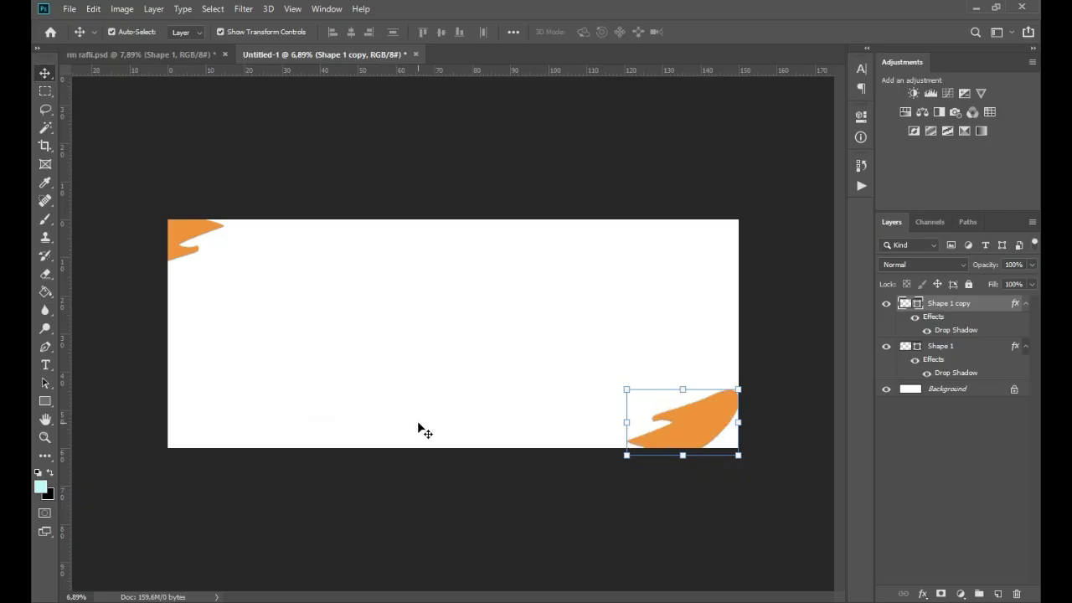
{"action": "left_click_drag", "start_coordinate": [679, 442], "coordinate": [718, 440]}
{"action": "left_click", "coordinate": [605, 213]}
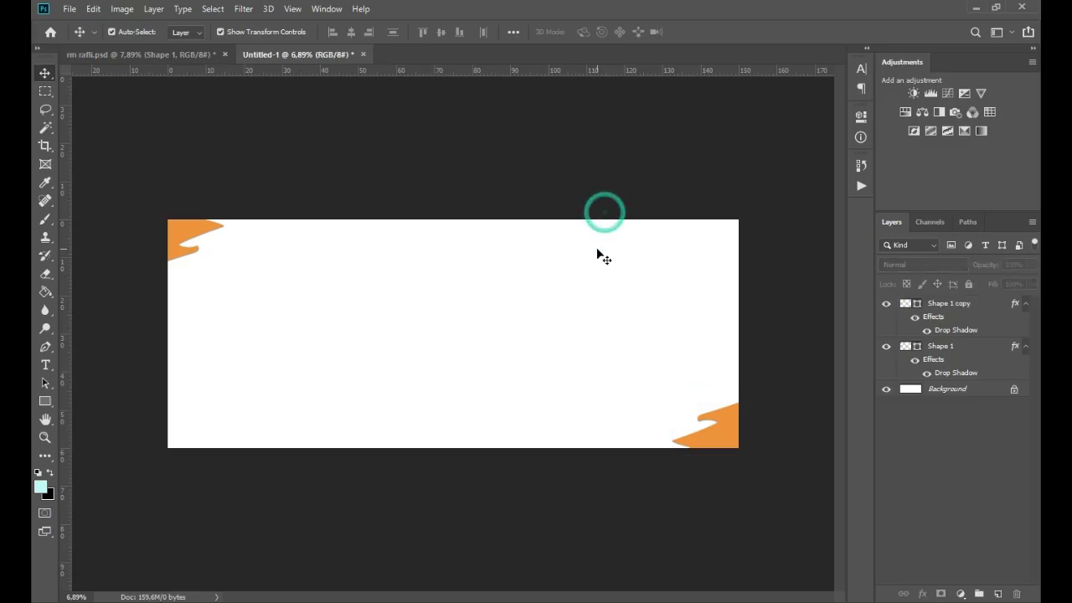
Check the Drop Shadow settings of the orange shape in the lower-right corner of the canvas.
{"action": "scroll", "coordinate": [622, 315], "scroll_direction": "down", "scroll_amount": 4}
{"action": "scroll", "coordinate": [620, 327], "scroll_direction": "up", "scroll_amount": 3}
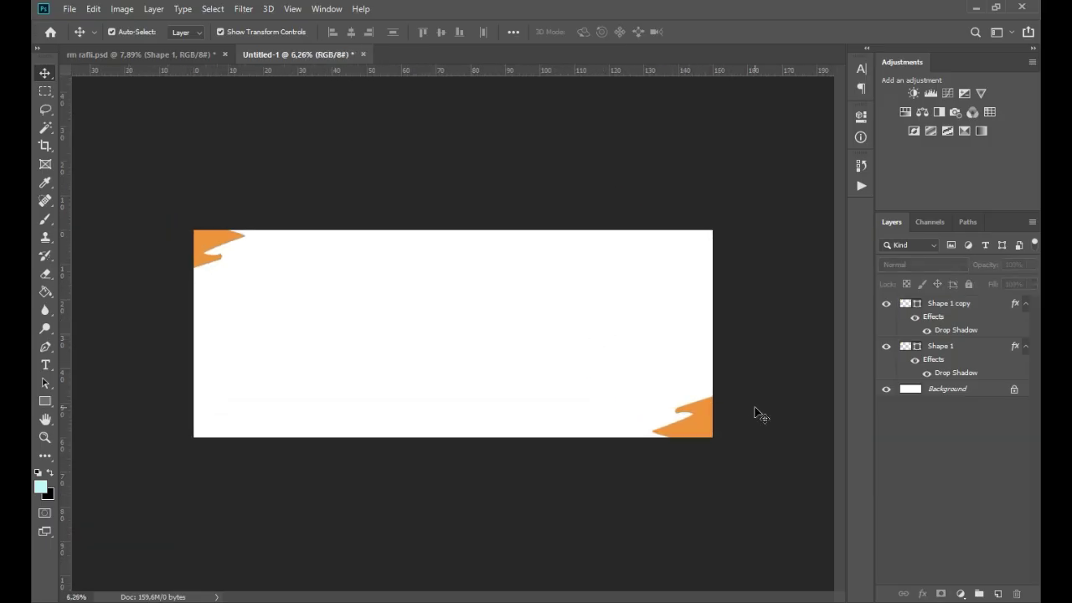
{"action": "left_click", "coordinate": [711, 428]}
{"action": "left_click", "coordinate": [951, 330]}
{"action": "double_click", "coordinate": [951, 330]}
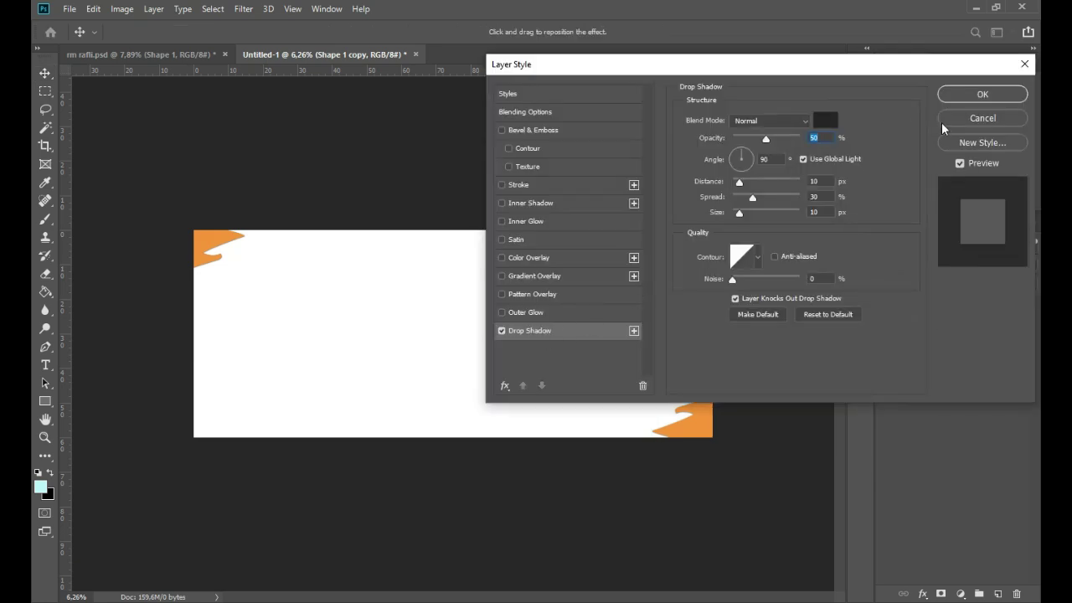
{"action": "left_click", "coordinate": [943, 124]}
Review the Drop Shadow colour, distance, spread, size and angle of the lower-right orange shape.
{"action": "right_click", "coordinate": [936, 305]}
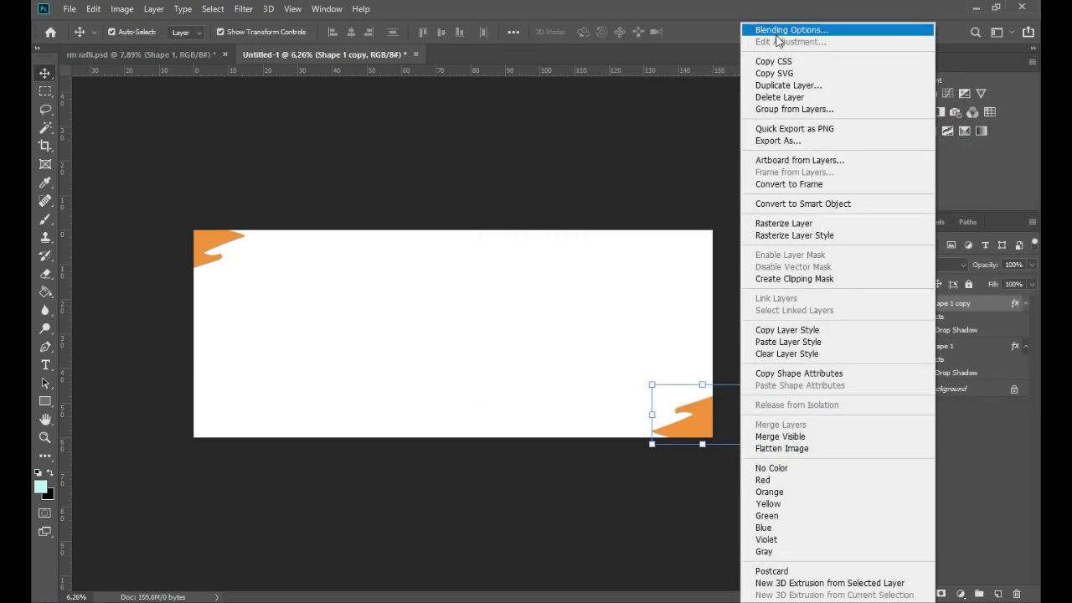
{"action": "left_click", "coordinate": [775, 32]}
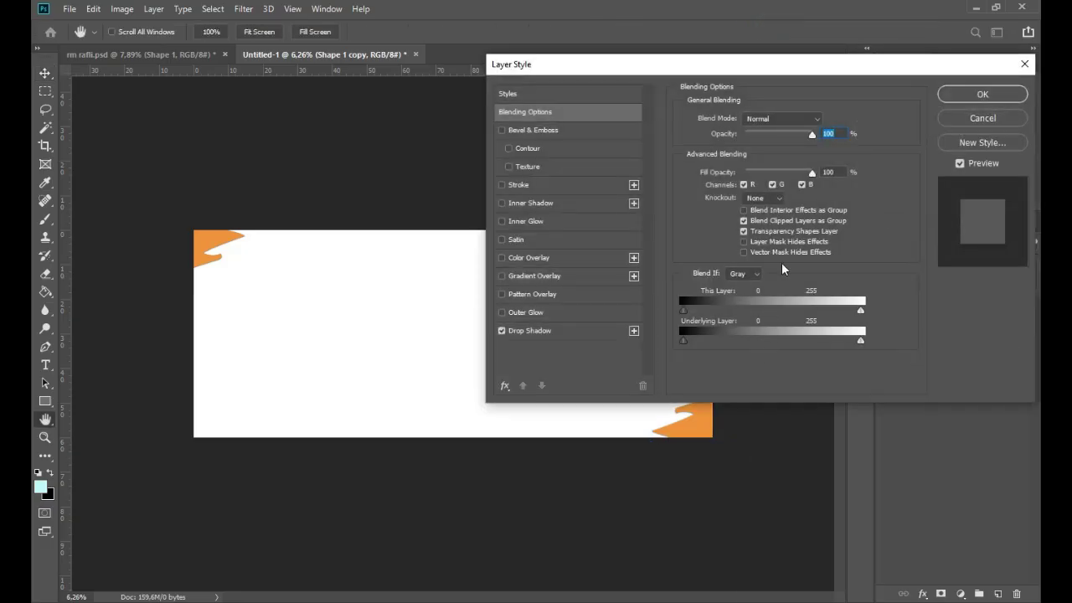
{"action": "left_click", "coordinate": [541, 330]}
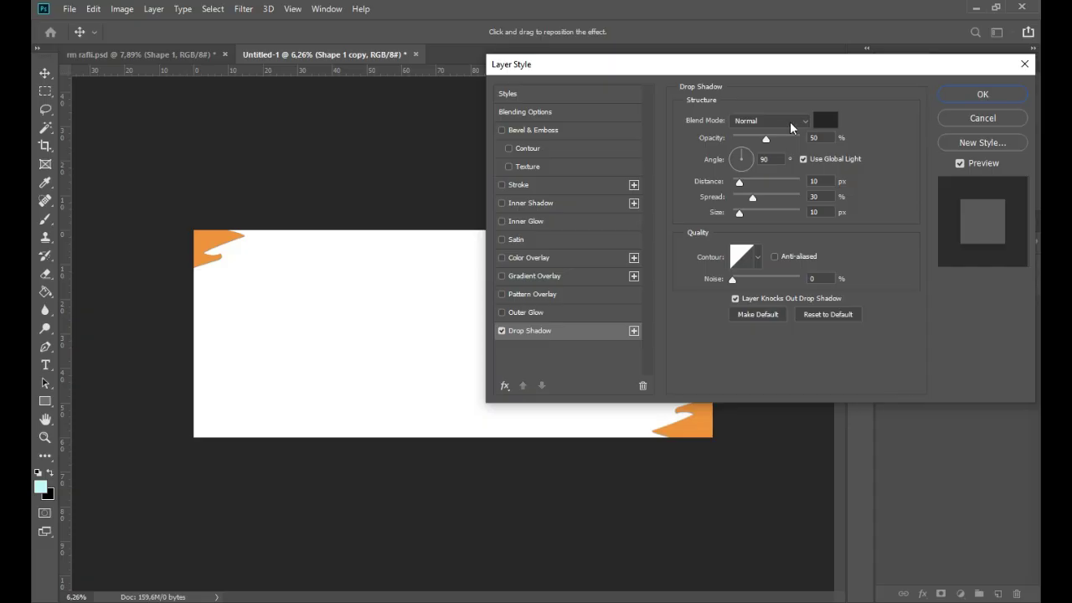
{"action": "left_click", "coordinate": [825, 121]}
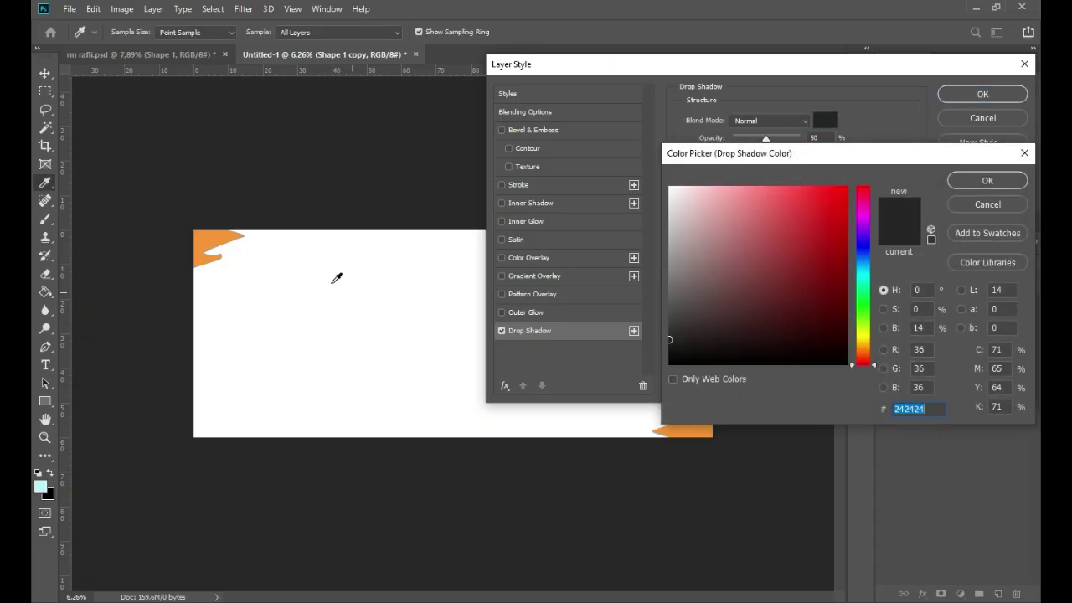
{"action": "left_click", "coordinate": [984, 181]}
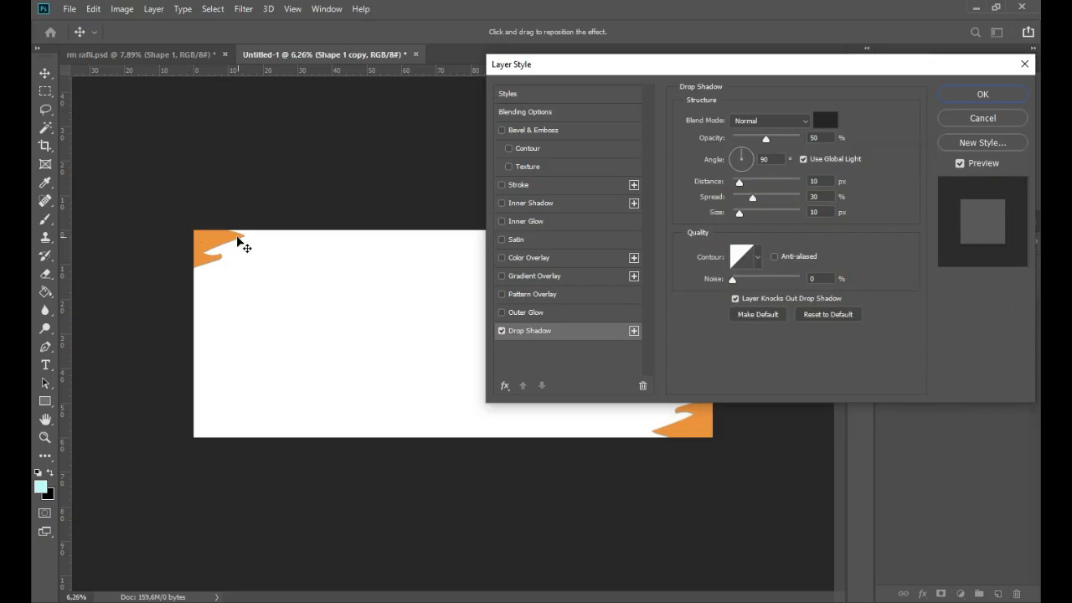
{"action": "left_click", "coordinate": [830, 181]}
{"action": "left_click", "coordinate": [824, 197]}
{"action": "left_click", "coordinate": [822, 212]}
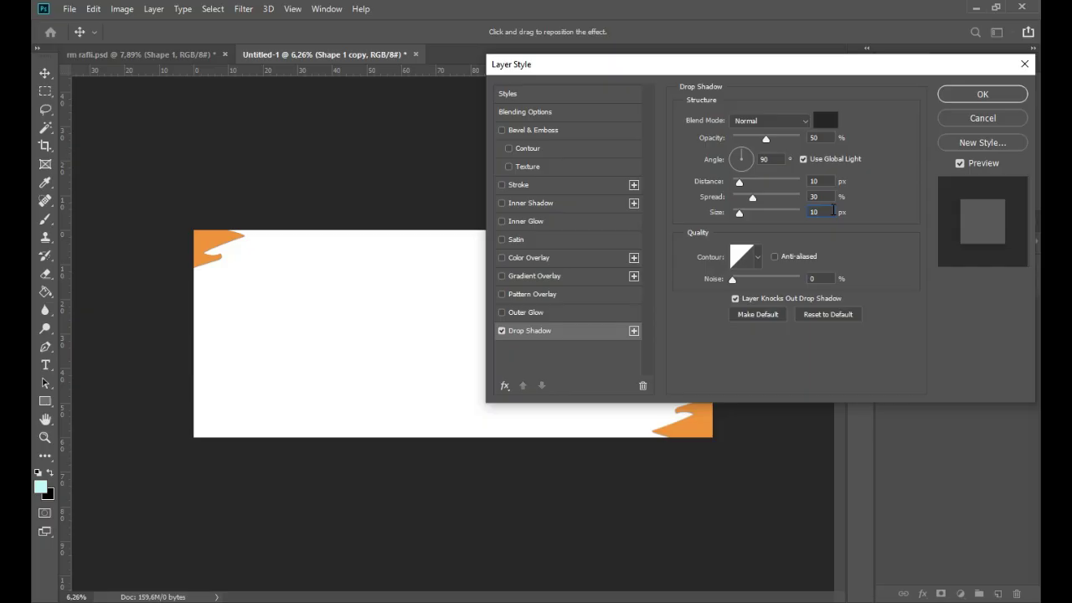
{"action": "left_click", "coordinate": [774, 159]}
{"action": "left_click", "coordinate": [953, 93]}
Examine the drop shadow along the edge of the upper-left orange shape up close, then the whole canvas.
{"action": "scroll", "coordinate": [257, 279], "scroll_direction": "up", "scroll_amount": 3}
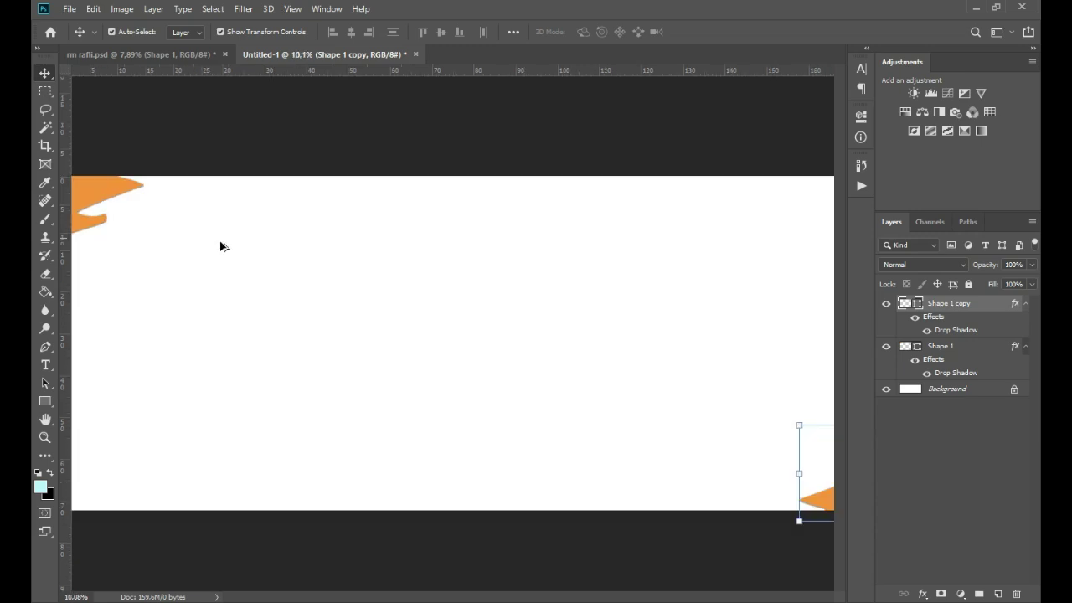
{"action": "left_click_drag", "start_coordinate": [470, 258], "coordinate": [472, 259]}
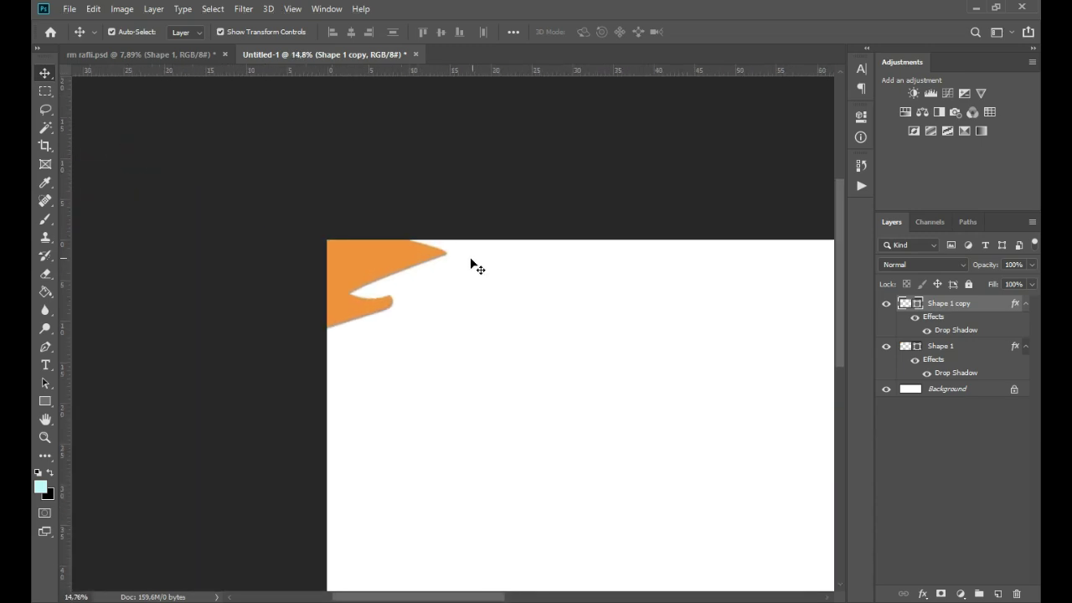
{"action": "scroll", "coordinate": [414, 263], "scroll_direction": "up", "scroll_amount": 4}
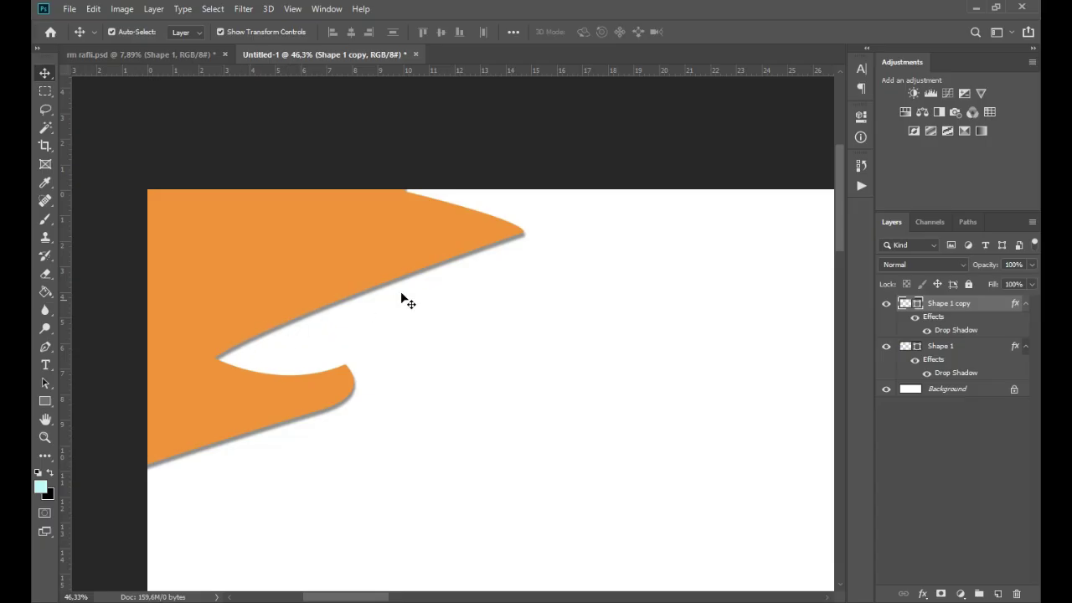
{"action": "scroll", "coordinate": [474, 240], "scroll_direction": "down", "scroll_amount": 3}
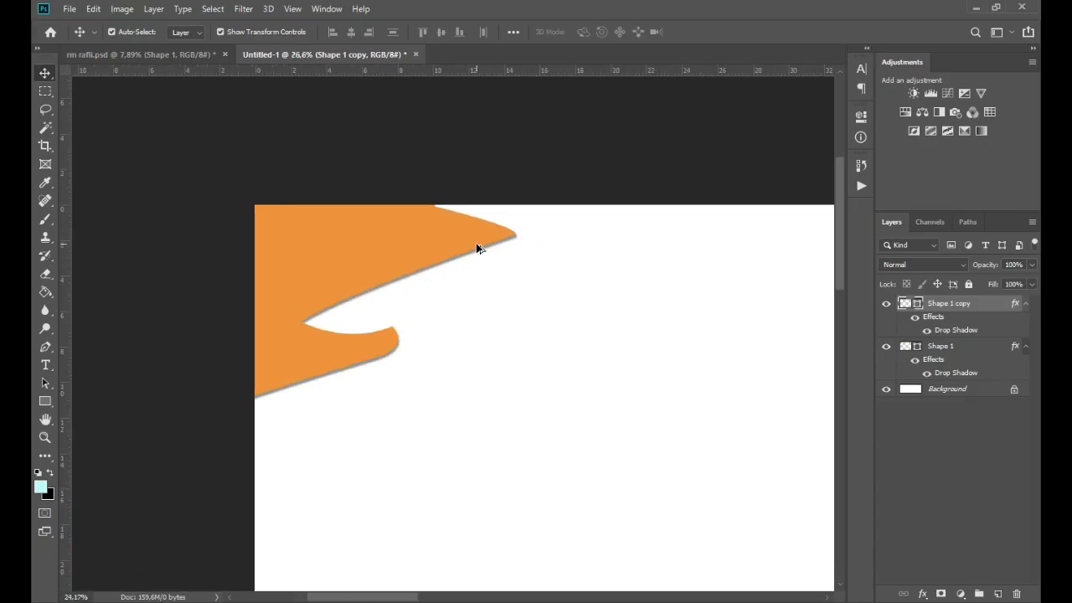
{"action": "scroll", "coordinate": [477, 249], "scroll_direction": "down", "scroll_amount": 5}
{"action": "left_click", "coordinate": [490, 171]}
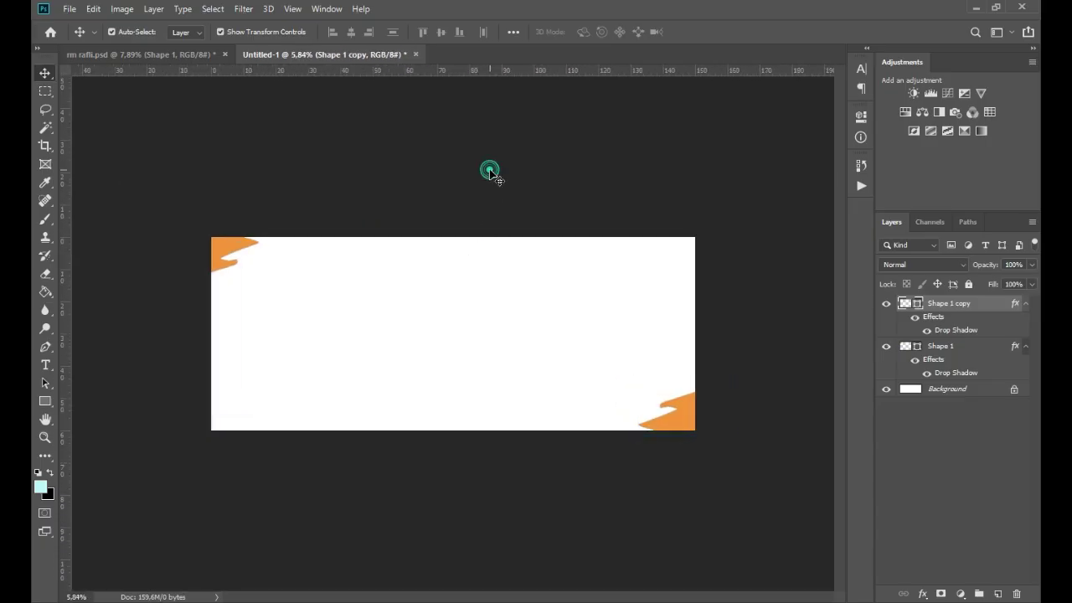
{"action": "scroll", "coordinate": [577, 377], "scroll_direction": "up", "scroll_amount": 2}
{"action": "scroll", "coordinate": [577, 380], "scroll_direction": "down", "scroll_amount": 1}
{"action": "scroll", "coordinate": [678, 361], "scroll_direction": "up", "scroll_amount": 1}
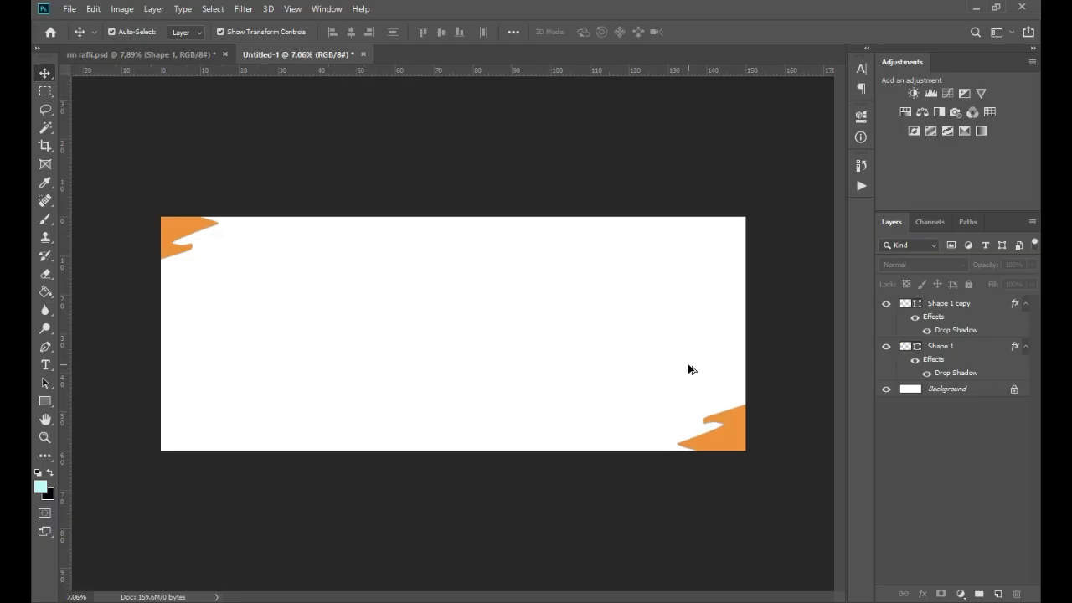
Copy the pale ray beside the upper-left orange shape from rm rafli.psd into the Untitled-1 document.
{"action": "left_click", "coordinate": [178, 55]}
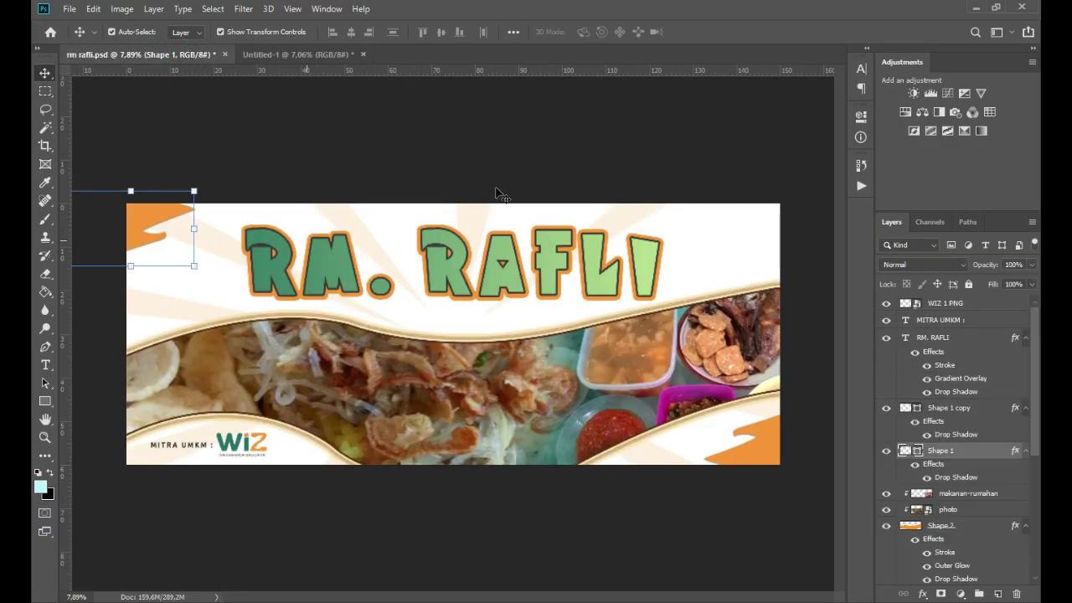
{"action": "left_click", "coordinate": [647, 351]}
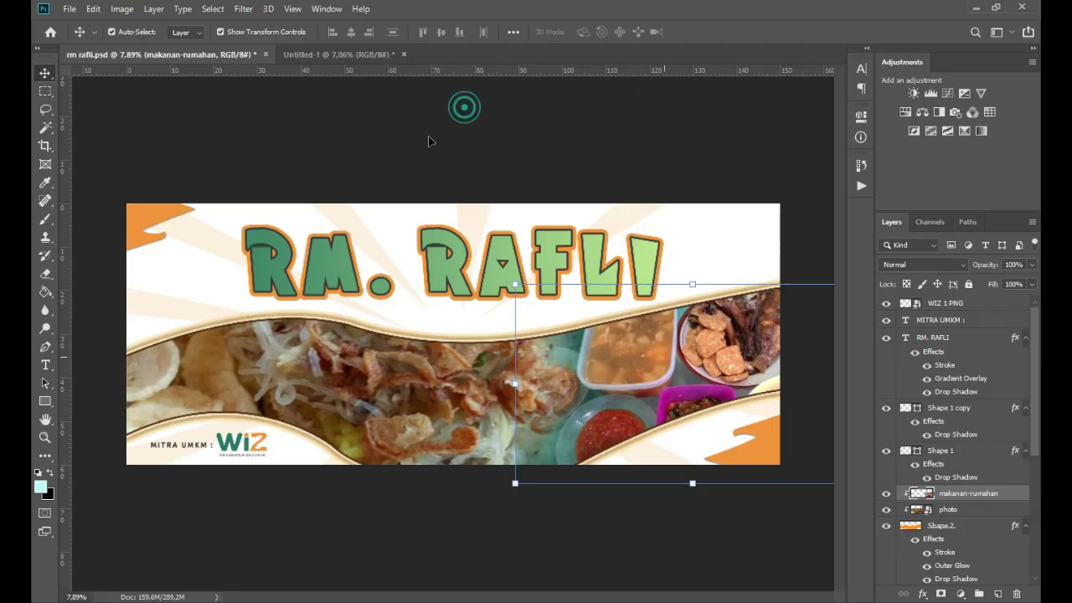
{"action": "left_click", "coordinate": [464, 107]}
{"action": "left_click", "coordinate": [201, 233]}
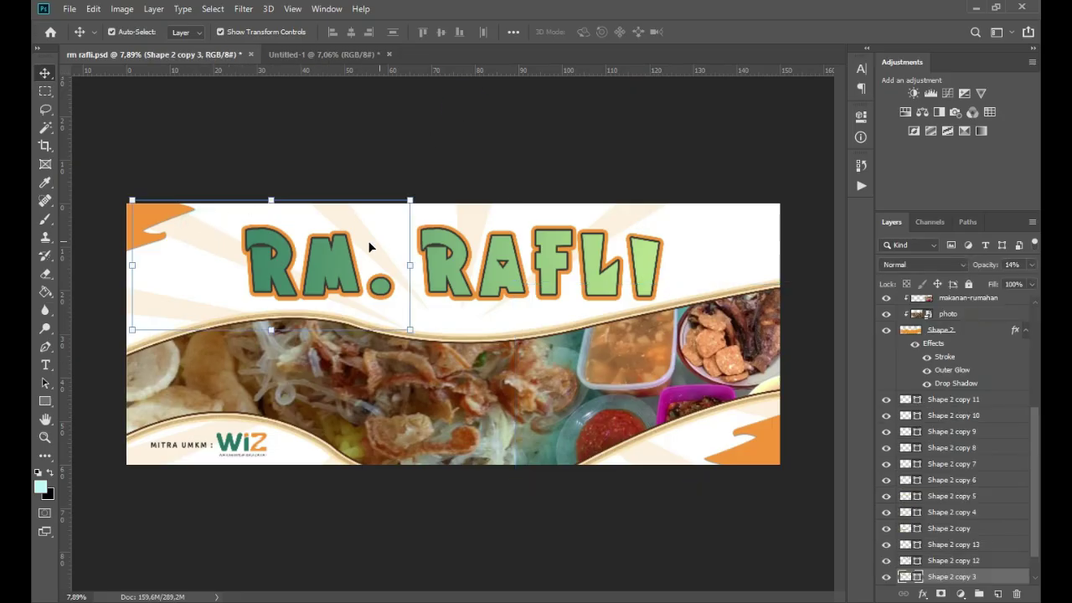
{"action": "left_click", "coordinate": [433, 152]}
{"action": "left_click_drag", "start_coordinate": [244, 55], "coordinate": [262, 276]}
{"action": "left_click", "coordinate": [427, 193]}
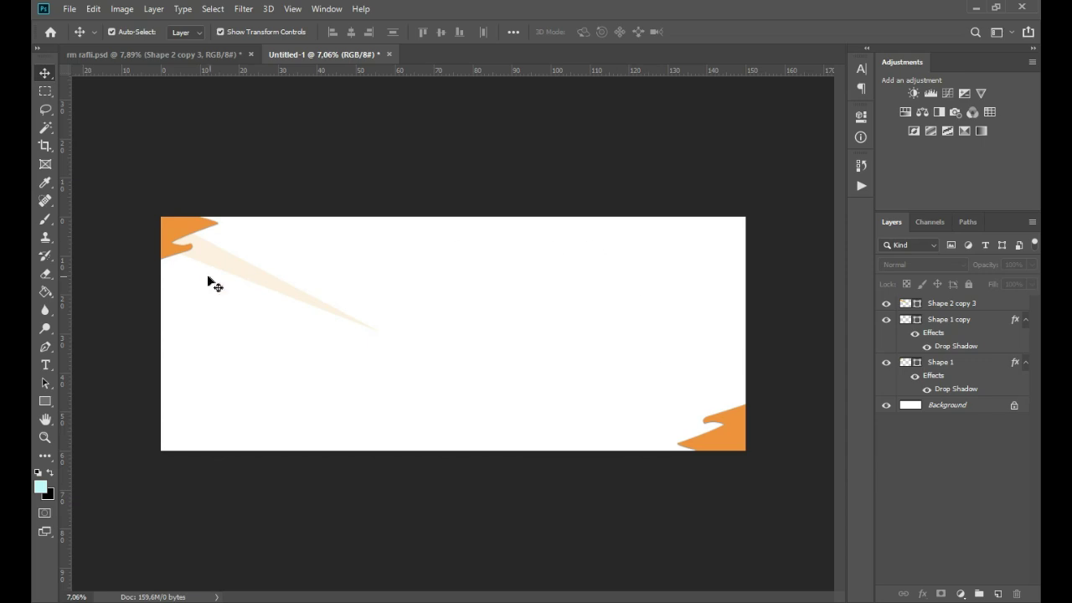
Duplicate the pale ray twice down the left edge of the canvas, rotating the copies so their tips point towards the centre.
{"action": "left_click_drag", "start_coordinate": [214, 267], "coordinate": [206, 304]}
{"action": "left_click_drag", "start_coordinate": [370, 379], "coordinate": [431, 328]}
{"action": "left_click_drag", "start_coordinate": [211, 331], "coordinate": [221, 392]}
{"action": "key", "text": "Return"}
{"action": "left_click", "coordinate": [326, 201]}
{"action": "left_click_drag", "start_coordinate": [400, 390], "coordinate": [407, 342]}
{"action": "left_click", "coordinate": [178, 410]}
{"action": "key", "text": "Return"}
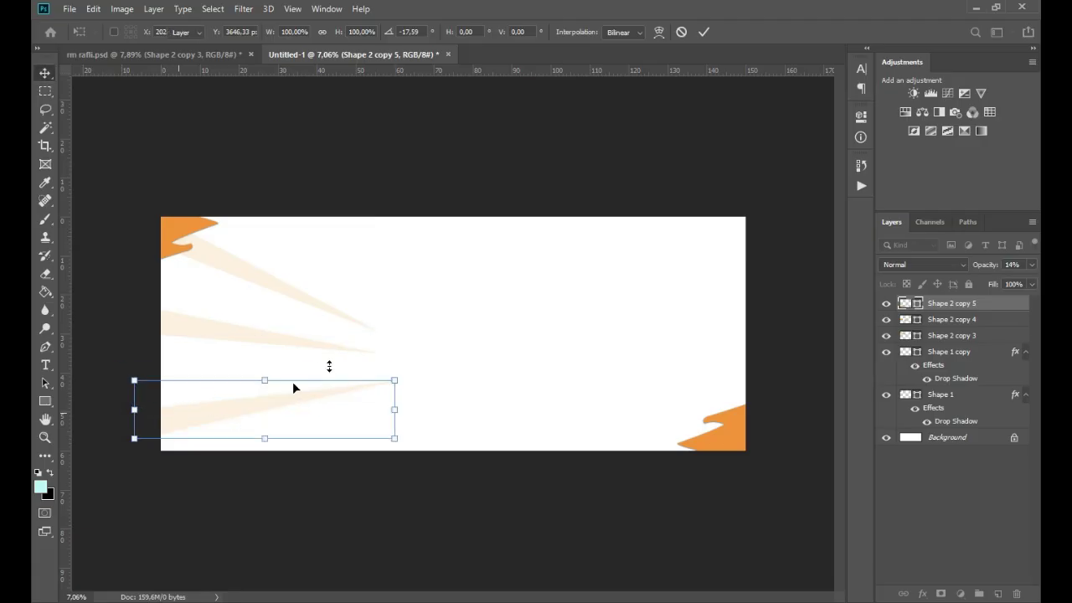
{"action": "left_click", "coordinate": [368, 194]}
Duplicate the lower-left ray and rotate the copy so it rises diagonally from the bottom edge, left of the canvas centre.
{"action": "left_click_drag", "start_coordinate": [243, 415], "coordinate": [490, 371]}
{"action": "mouse_move", "coordinate": [284, 488]}
{"action": "left_mouse_down"}
{"action": "mouse_move", "coordinate": [297, 503]}
{"action": "mouse_move", "coordinate": [277, 499]}
{"action": "left_mouse_up"}
{"action": "left_click_drag", "start_coordinate": [482, 425], "coordinate": [477, 406]}
{"action": "mouse_move", "coordinate": [317, 498]}
{"action": "left_mouse_down"}
{"action": "mouse_move", "coordinate": [328, 505]}
{"action": "mouse_move", "coordinate": [322, 497]}
{"action": "left_mouse_up"}
{"action": "key", "text": "Return"}
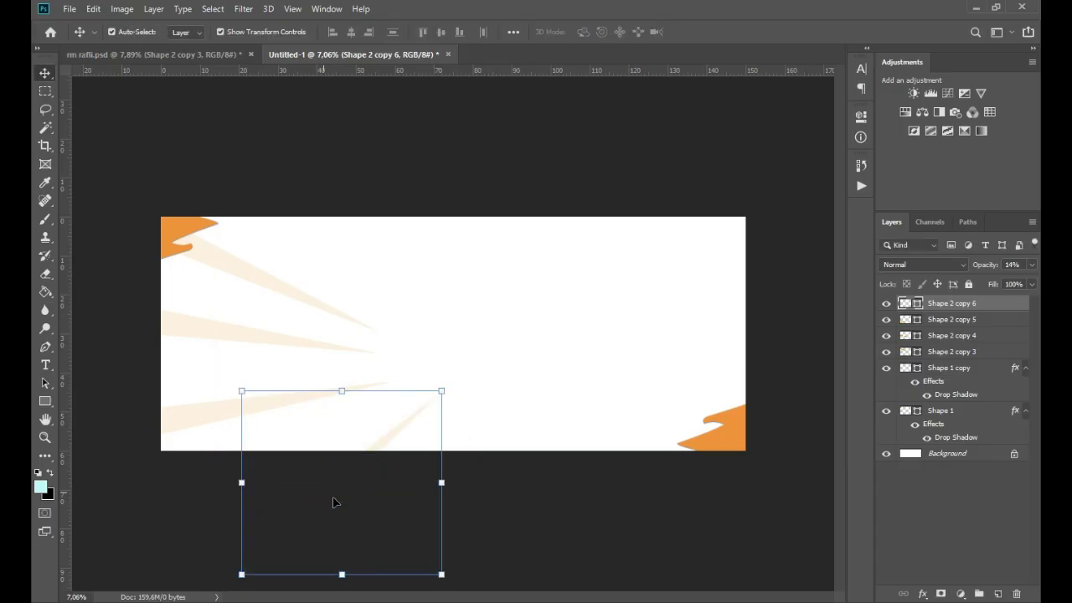
{"action": "left_click", "coordinate": [538, 520]}
Duplicate the diagonal bottom ray and rotate the copy nearly upright at the middle of the canvas's bottom edge.
{"action": "left_click", "coordinate": [379, 441]}
{"action": "left_click_drag", "start_coordinate": [385, 441], "coordinate": [526, 445]}
{"action": "left_click_drag", "start_coordinate": [567, 479], "coordinate": [527, 385]}
{"action": "left_click_drag", "start_coordinate": [460, 514], "coordinate": [493, 548]}
{"action": "left_click_drag", "start_coordinate": [568, 430], "coordinate": [583, 411]}
{"action": "mouse_move", "coordinate": [488, 541]}
{"action": "left_mouse_down"}
{"action": "mouse_move", "coordinate": [516, 541]}
{"action": "mouse_move", "coordinate": [498, 553]}
{"action": "left_mouse_up"}
{"action": "key", "text": "Return"}
Duplicate the upright ray, rotate the copy about -39°, and place it on the bottom edge right of centre.
{"action": "left_click_drag", "start_coordinate": [493, 455], "coordinate": [556, 421]}
{"action": "left_click_drag", "start_coordinate": [591, 496], "coordinate": [638, 493]}
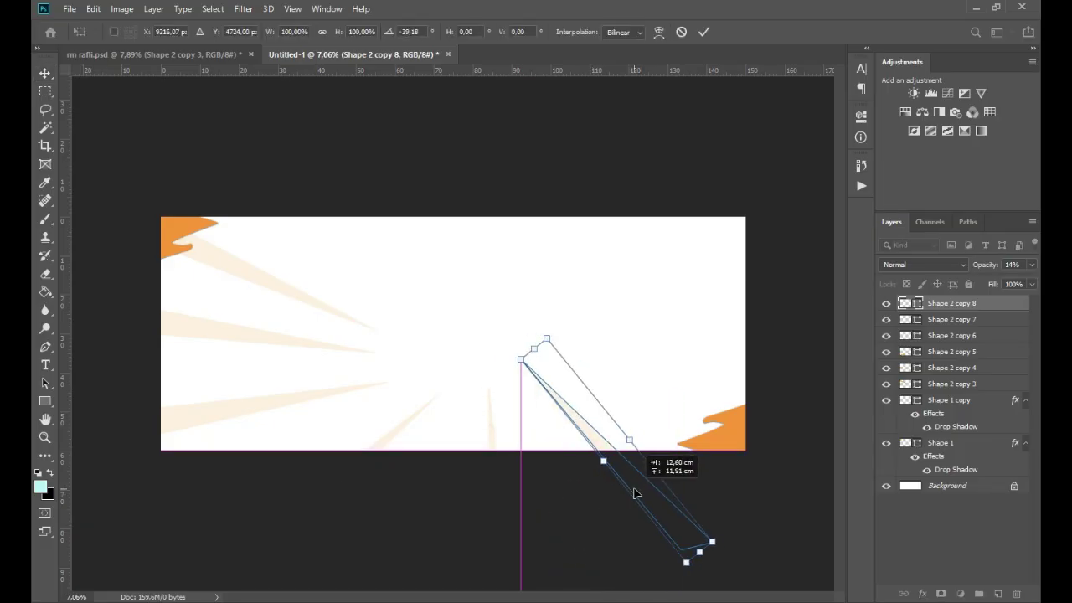
{"action": "key", "text": "Return"}
Duplicate the ray right of centre and rotate the copy so it reaches the right edge above the orange corner shape.
{"action": "left_click_drag", "start_coordinate": [598, 453], "coordinate": [610, 368]}
{"action": "left_click_drag", "start_coordinate": [727, 373], "coordinate": [753, 366]}
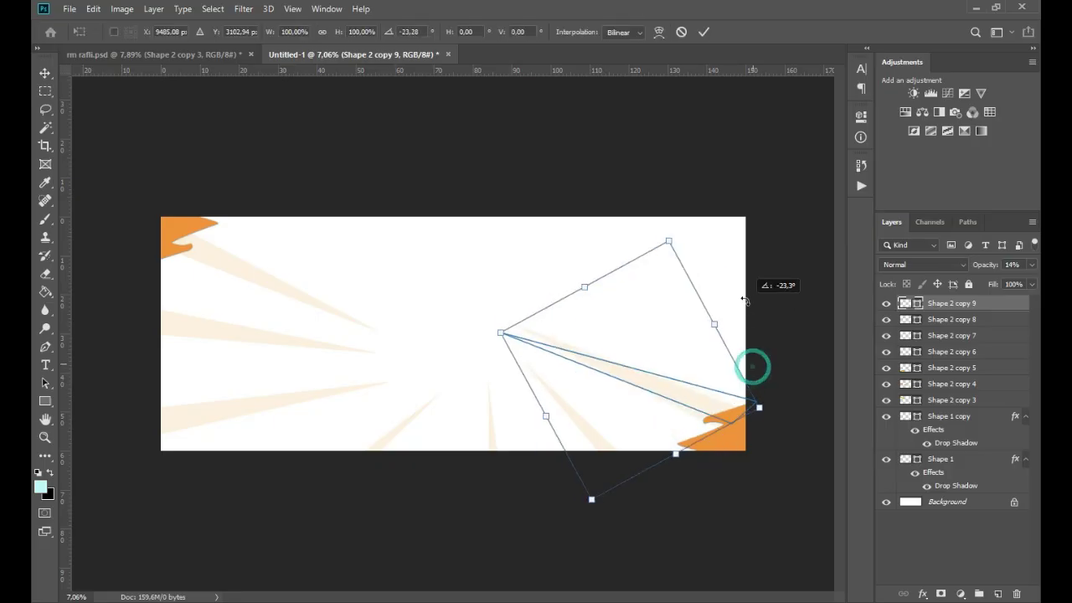
{"action": "left_click_drag", "start_coordinate": [701, 390], "coordinate": [723, 351]}
{"action": "key", "text": "Return"}
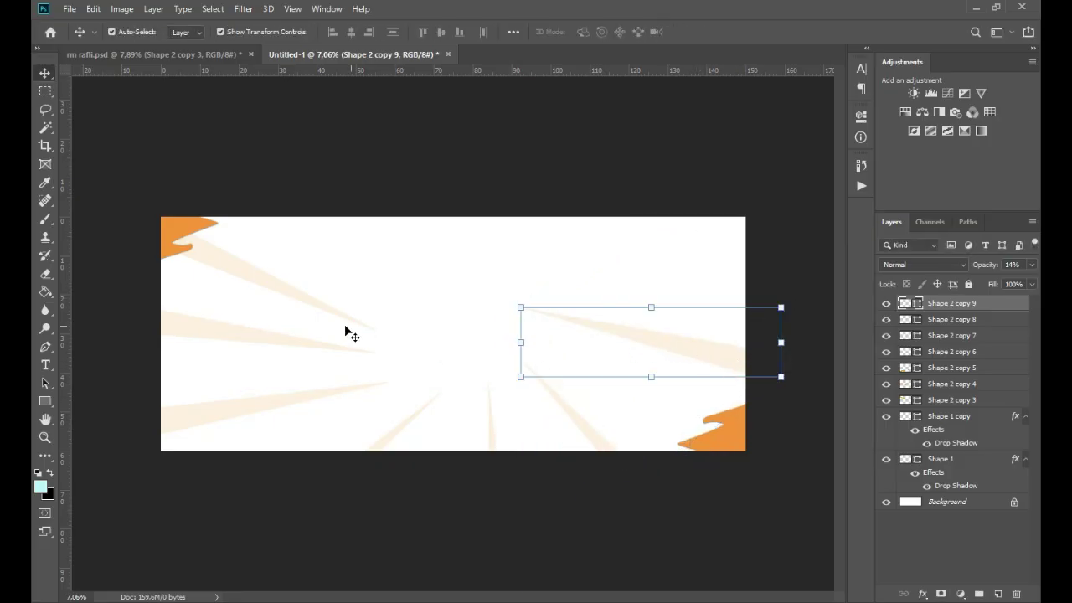
Move the right-edge ray slightly lower, just above the orange corner shape, and fine-tune the ray below it.
{"action": "left_click_drag", "start_coordinate": [656, 332], "coordinate": [680, 363]}
{"action": "left_click_drag", "start_coordinate": [603, 450], "coordinate": [670, 381]}
{"action": "mouse_move", "coordinate": [734, 369]}
{"action": "left_mouse_down"}
{"action": "mouse_move", "coordinate": [725, 380]}
{"action": "mouse_move", "coordinate": [730, 371]}
{"action": "left_mouse_up"}
{"action": "left_click", "coordinate": [681, 249]}
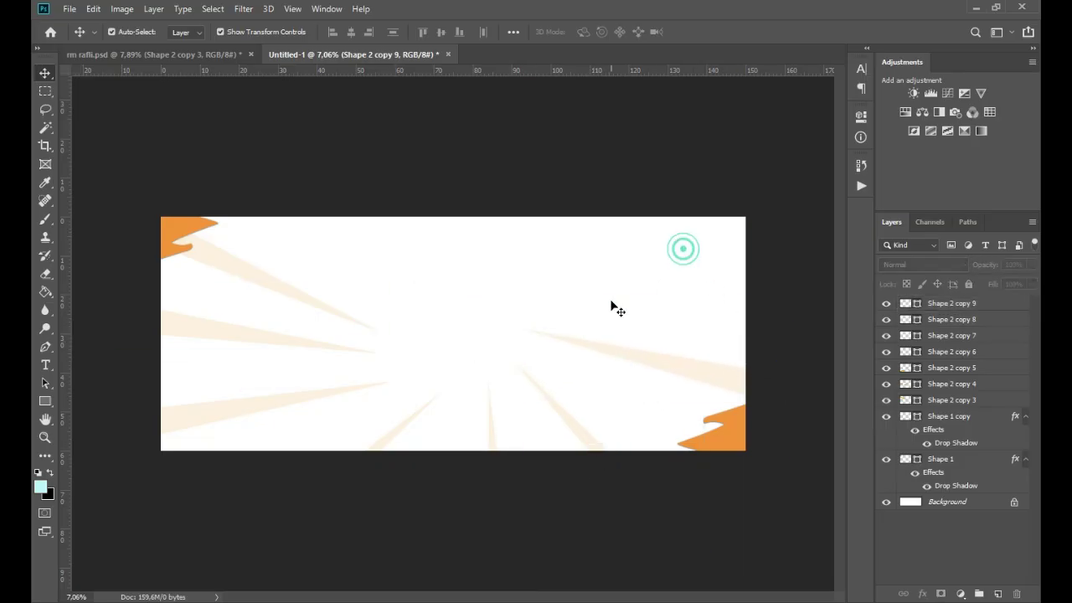
Draw a triangular ray about 4447 x 848 px with the Pen tool, from the canvas's upper right edge towards the centre.
{"action": "left_click", "coordinate": [46, 347]}
{"action": "right_click", "coordinate": [50, 346]}
{"action": "left_click", "coordinate": [72, 348]}
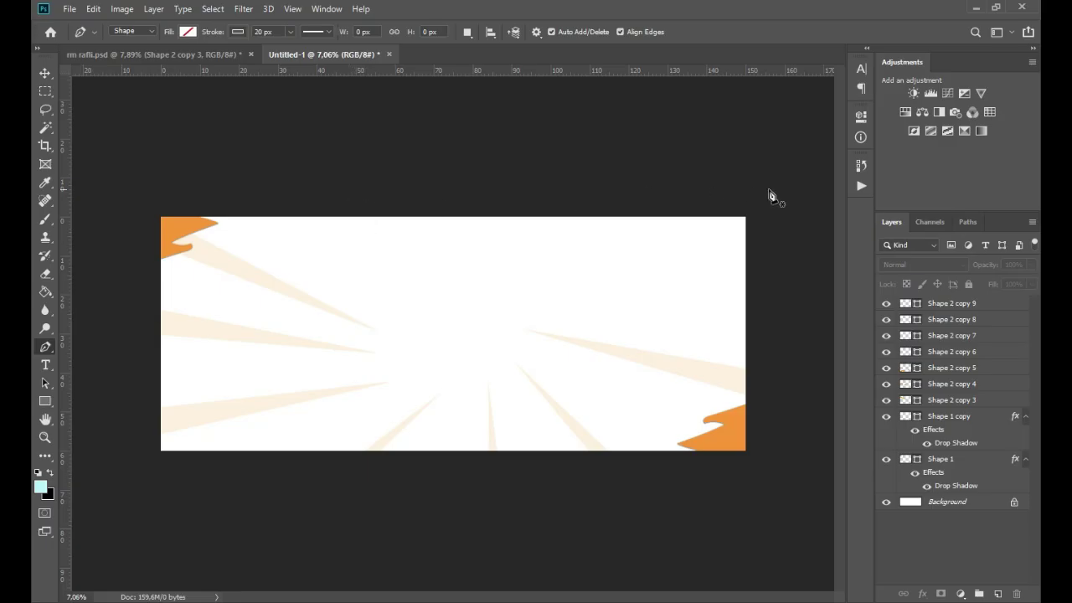
{"action": "left_click", "coordinate": [745, 269]}
{"action": "left_click", "coordinate": [744, 311]}
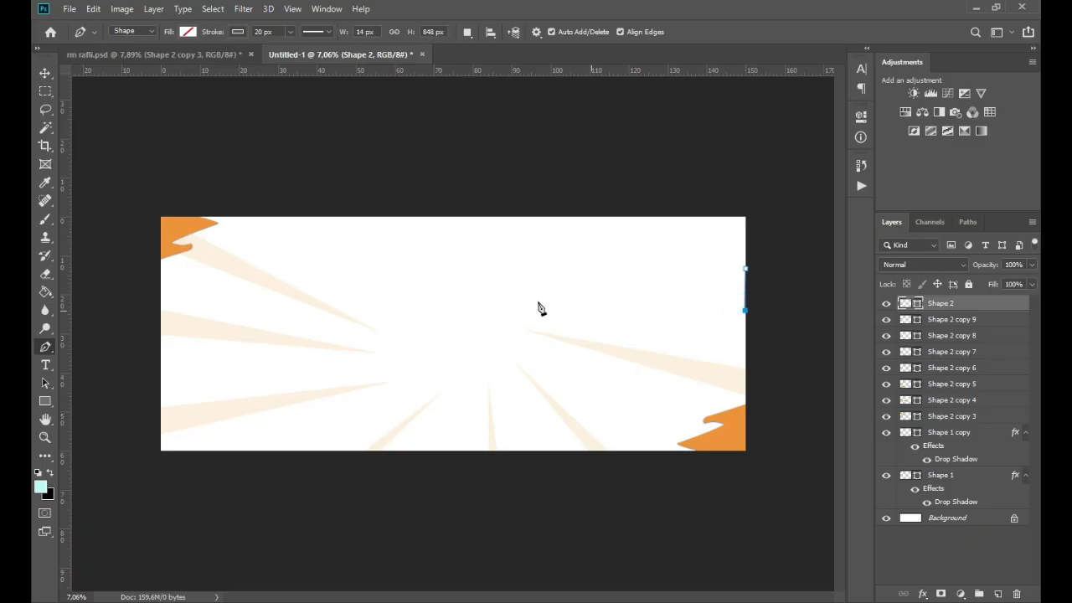
{"action": "left_click", "coordinate": [746, 269]}
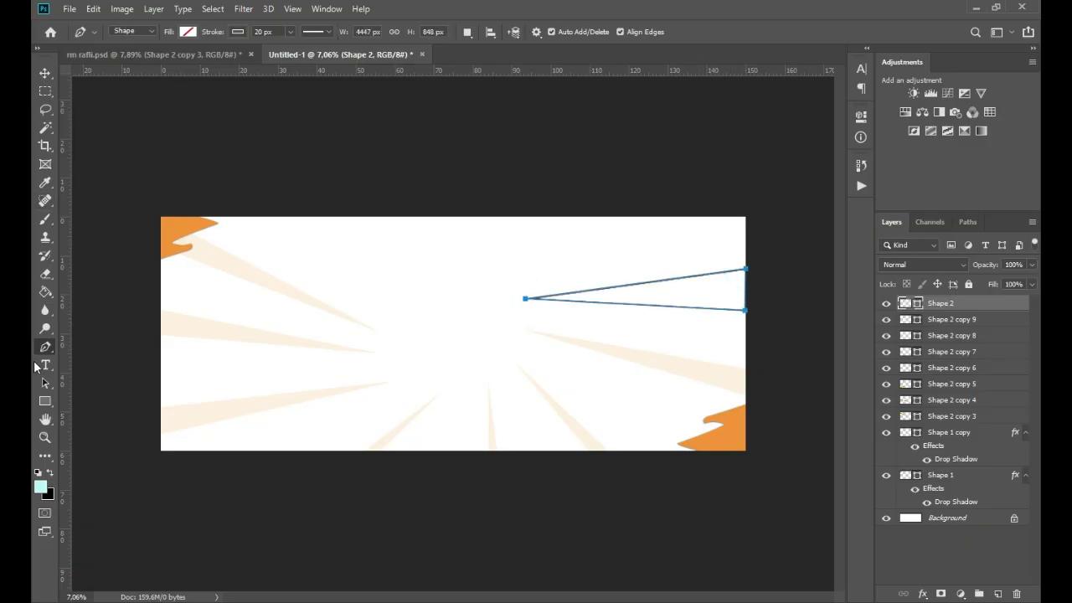
Fill the new triangular ray with the recently used orange and remove its stroke.
{"action": "left_click", "coordinate": [188, 32]}
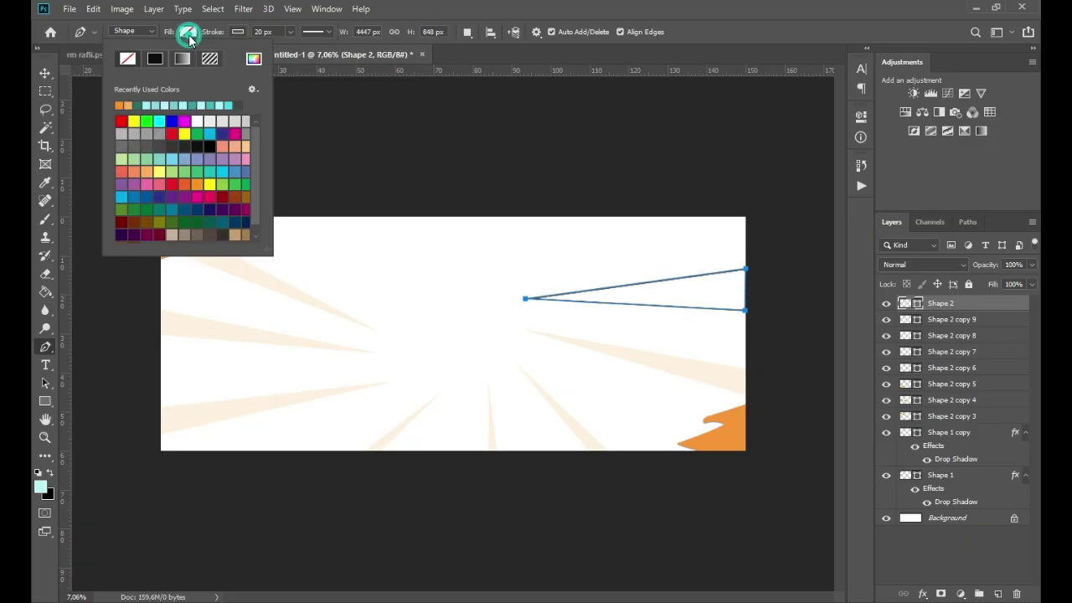
{"action": "left_click", "coordinate": [120, 104]}
{"action": "left_click", "coordinate": [237, 33]}
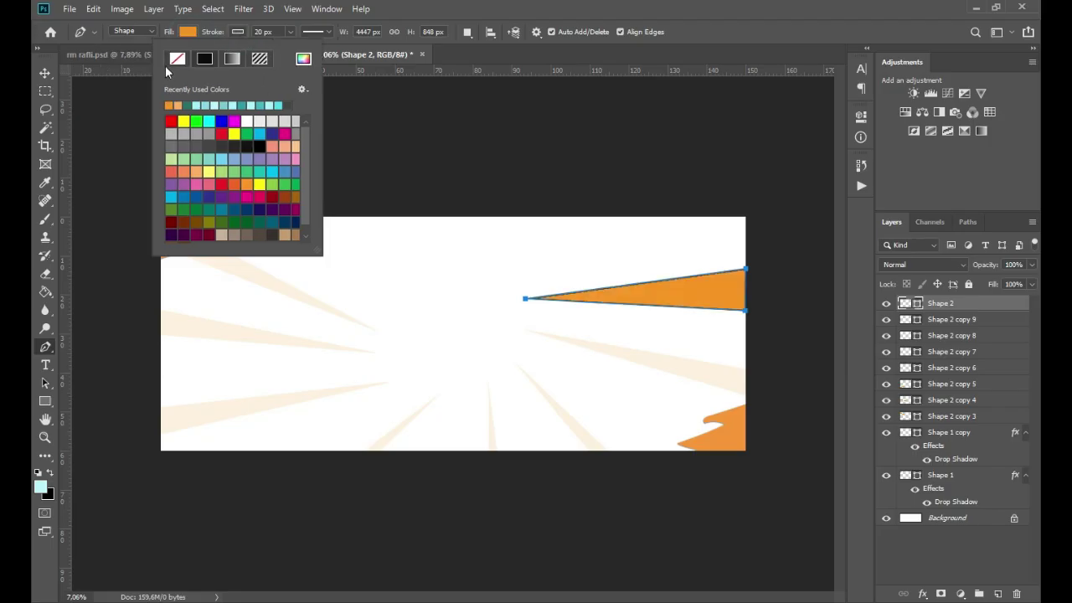
{"action": "left_click", "coordinate": [45, 72]}
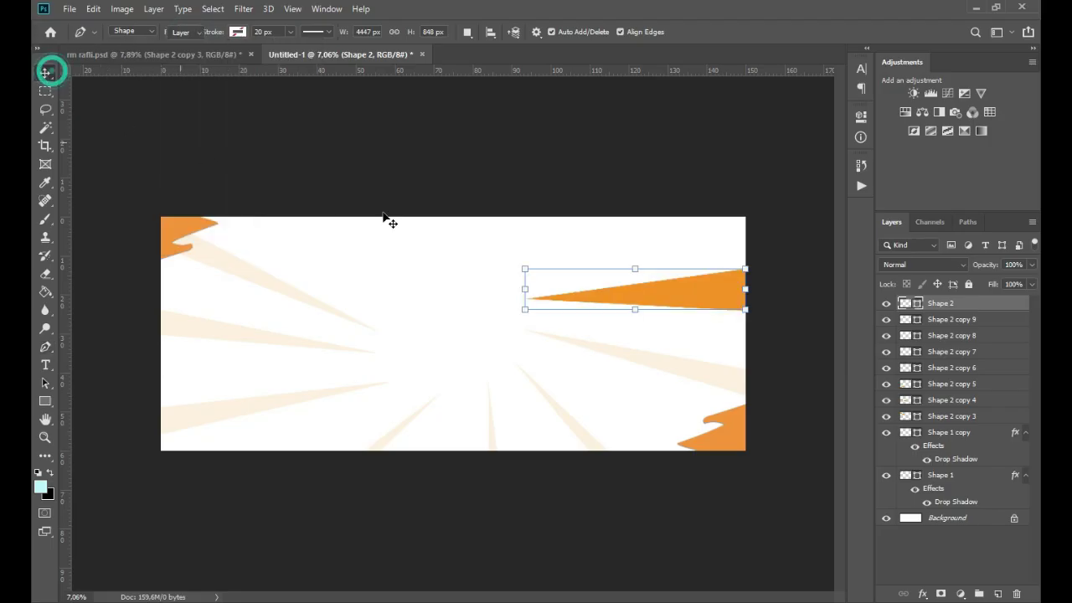
Set the opacity of the new orange triangular ray to 14% to match the other rays.
{"action": "left_click", "coordinate": [719, 381]}
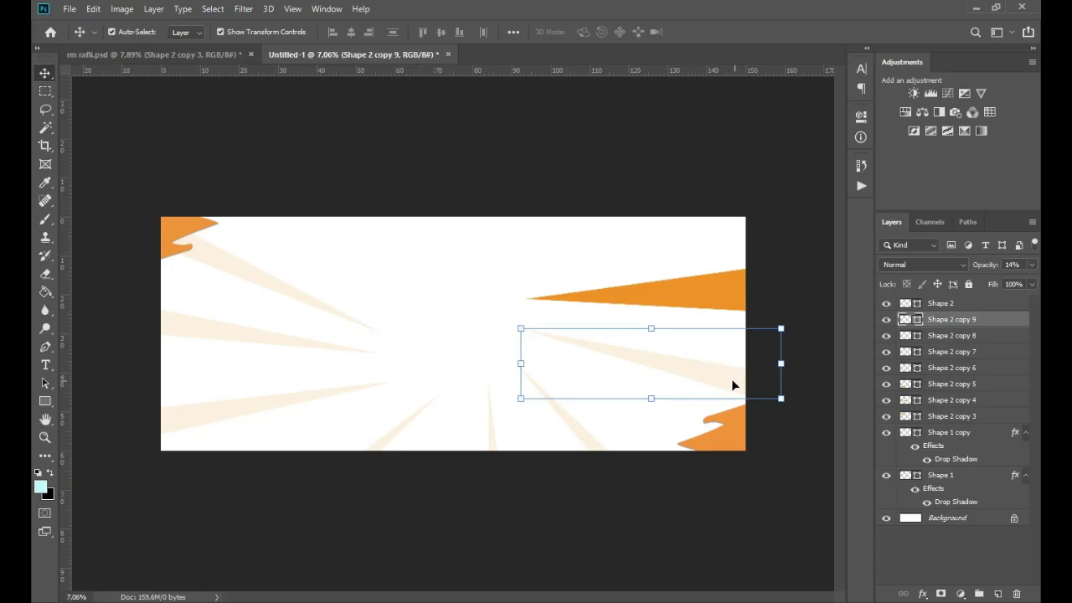
{"action": "left_click", "coordinate": [665, 291]}
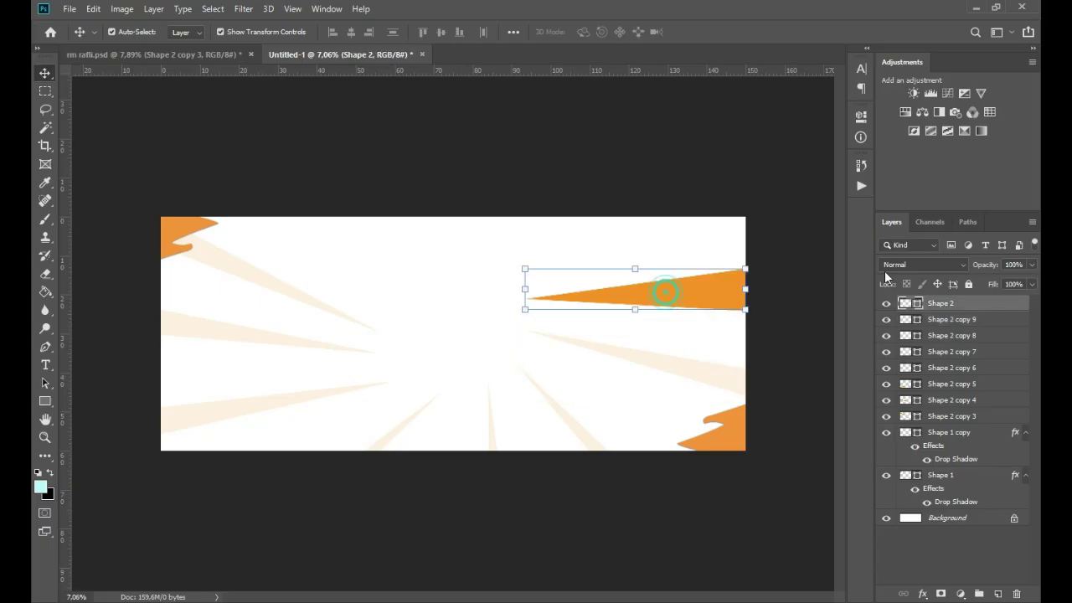
{"action": "mouse_move", "coordinate": [950, 275]}
{"action": "left_mouse_down"}
{"action": "mouse_move", "coordinate": [983, 268]}
{"action": "mouse_move", "coordinate": [970, 268]}
{"action": "left_mouse_up"}
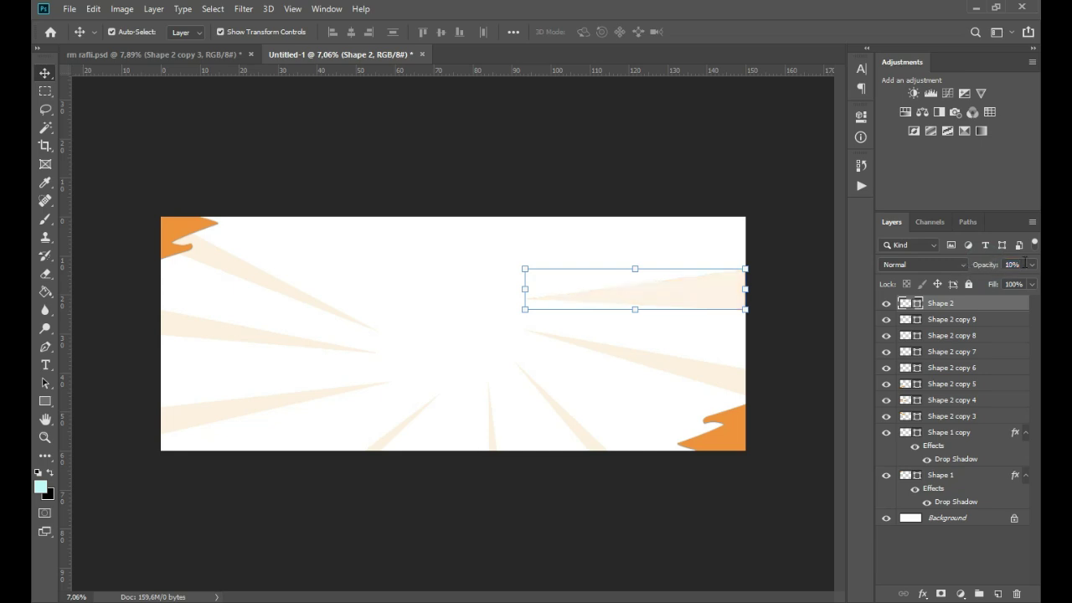
{"action": "left_click", "coordinate": [687, 189]}
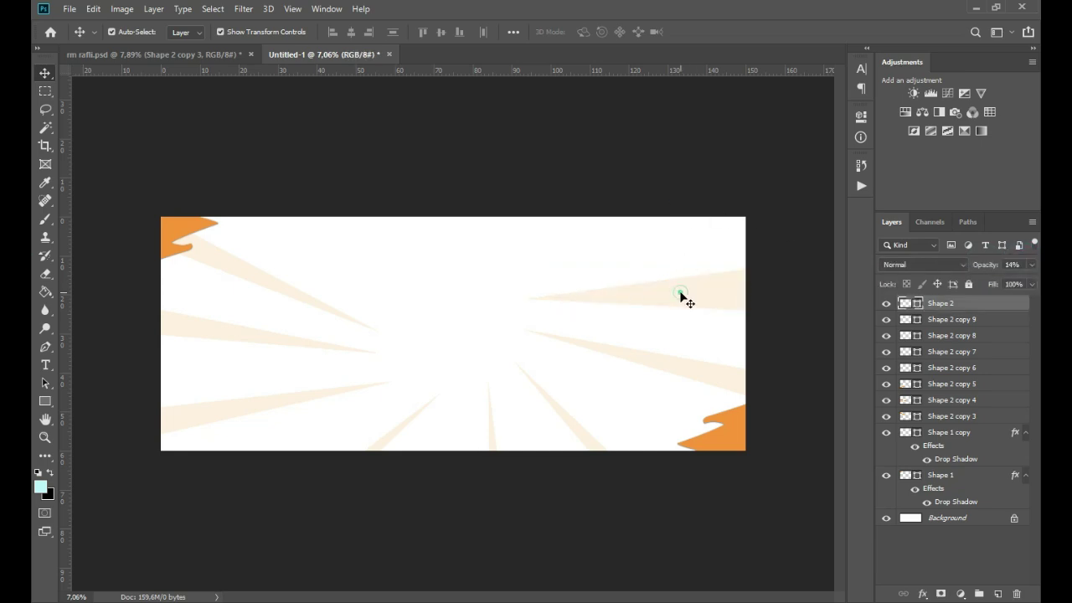
Reduce the height of the new triangular ray on the upper right edge to make it slimmer.
{"action": "left_click", "coordinate": [680, 295]}
{"action": "left_click", "coordinate": [635, 308]}
{"action": "left_click_drag", "start_coordinate": [635, 308], "coordinate": [636, 237]}
{"action": "left_click", "coordinate": [632, 186]}
{"action": "left_click", "coordinate": [684, 148]}
Duplicate the slimmed upper-right ray, rotate the copy about -39°, and place it across the top edge right of centre.
{"action": "left_click", "coordinate": [696, 289]}
{"action": "left_click", "coordinate": [674, 232]}
{"action": "left_click_drag", "start_coordinate": [705, 238], "coordinate": [677, 147]}
{"action": "left_click_drag", "start_coordinate": [579, 223], "coordinate": [580, 198]}
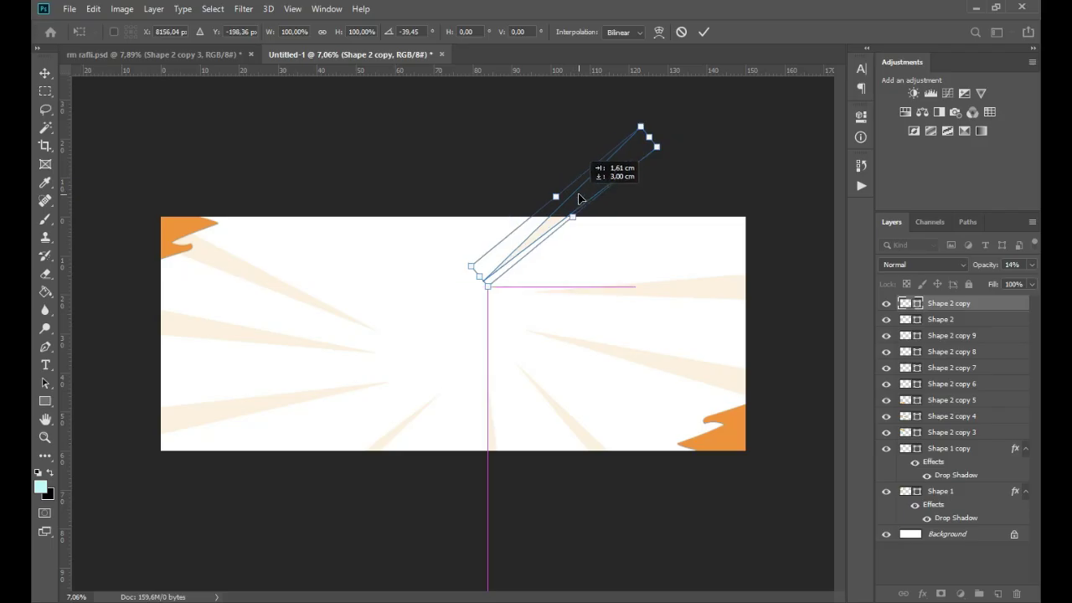
{"action": "key", "text": "Return"}
{"action": "left_click", "coordinate": [239, 198]}
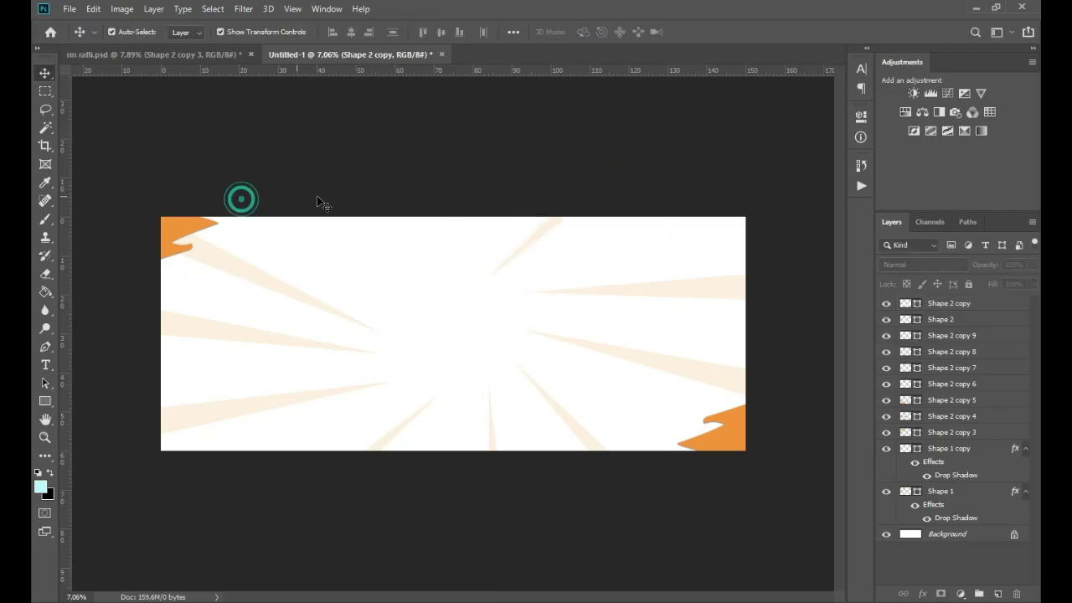
Duplicate the top-edge ray and rotate the copy nearly upright at the middle of the canvas's top edge.
{"action": "left_click_drag", "start_coordinate": [543, 228], "coordinate": [456, 240]}
{"action": "left_click_drag", "start_coordinate": [581, 198], "coordinate": [548, 113]}
{"action": "left_click_drag", "start_coordinate": [486, 206], "coordinate": [442, 178]}
{"action": "key", "text": "Return"}
Duplicate the upper-left ray, rotate the copy steeper, and place it at the canvas's top edge left of centre.
{"action": "left_click", "coordinate": [279, 299]}
{"action": "left_click_drag", "start_coordinate": [237, 264], "coordinate": [293, 223]}
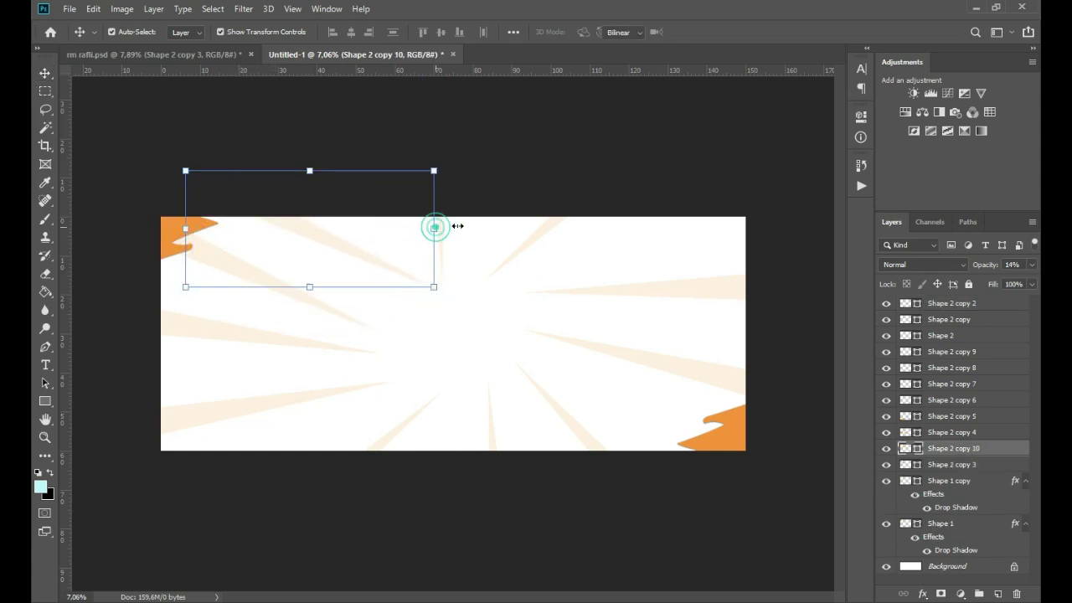
{"action": "left_click_drag", "start_coordinate": [433, 227], "coordinate": [461, 268]}
{"action": "left_click_drag", "start_coordinate": [352, 268], "coordinate": [347, 240]}
{"action": "key", "text": "Return"}
{"action": "left_click", "coordinate": [454, 498]}
Move the upright top ray, the upper-right ray, the right-edge ray and the lower-right ray so they converge near the canvas centre.
{"action": "left_click_drag", "start_coordinate": [438, 246], "coordinate": [447, 287]}
{"action": "left_click_drag", "start_coordinate": [525, 251], "coordinate": [603, 292]}
{"action": "left_click_drag", "start_coordinate": [617, 287], "coordinate": [753, 295]}
{"action": "left_click", "coordinate": [789, 383]}
{"action": "left_click", "coordinate": [696, 324]}
{"action": "left_click", "coordinate": [649, 149]}
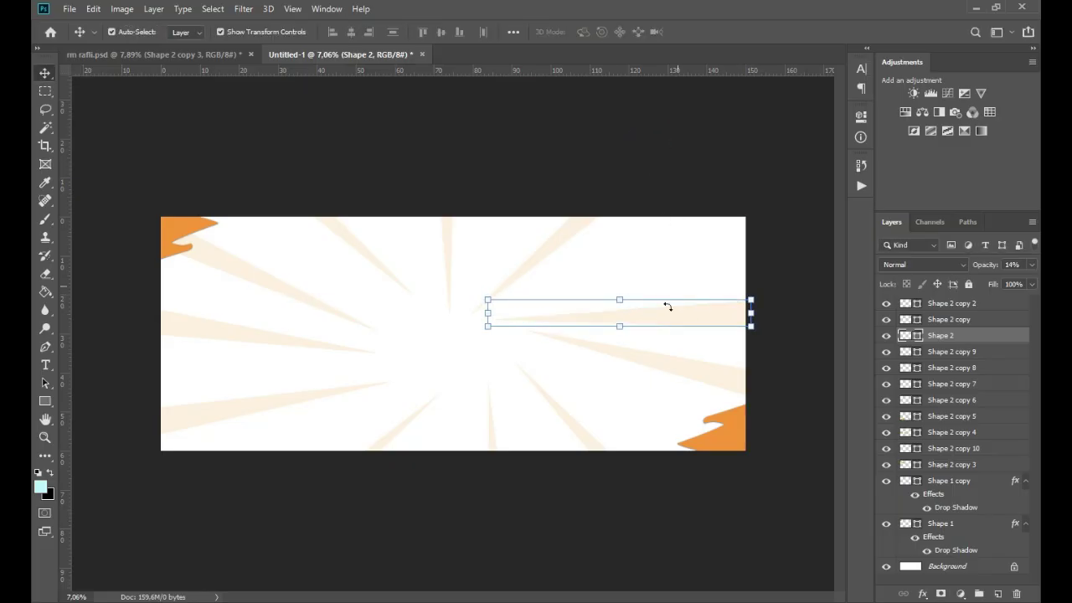
{"action": "left_click_drag", "start_coordinate": [661, 322], "coordinate": [660, 329]}
{"action": "left_click", "coordinate": [778, 364]}
{"action": "left_click_drag", "start_coordinate": [730, 375], "coordinate": [701, 402]}
{"action": "left_click", "coordinate": [800, 261]}
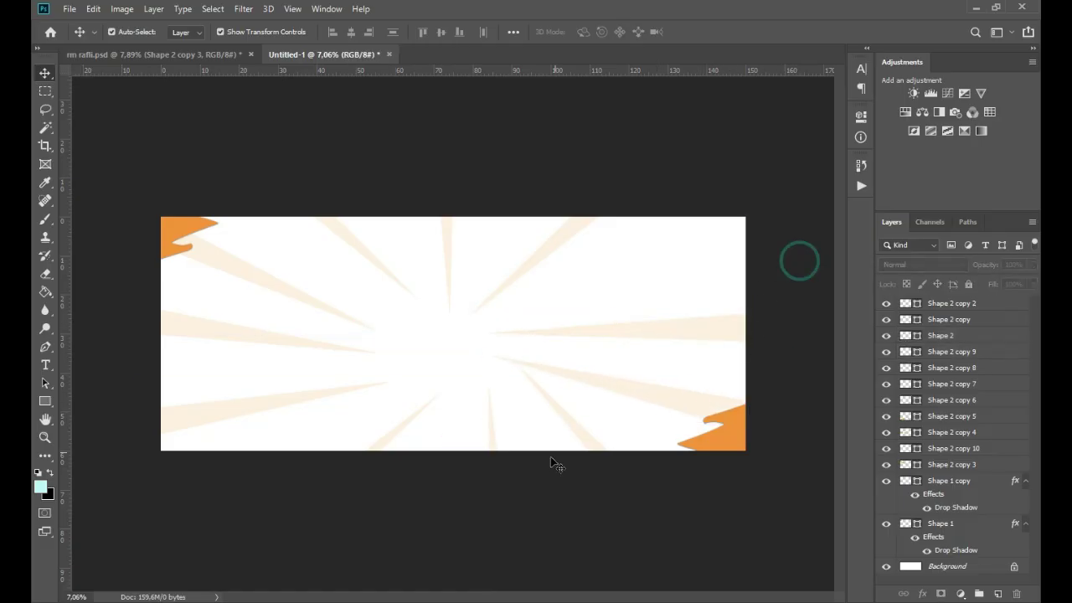
Shift the three rays along the bottom edge left and upward so their tips point at the sunburst's centre.
{"action": "left_click_drag", "start_coordinate": [496, 450], "coordinate": [473, 431]}
{"action": "left_click_drag", "start_coordinate": [577, 429], "coordinate": [549, 441]}
{"action": "left_click_drag", "start_coordinate": [398, 445], "coordinate": [385, 432]}
{"action": "left_click_drag", "start_coordinate": [472, 446], "coordinate": [467, 436]}
{"action": "left_click", "coordinate": [610, 533]}
Nudge the rays along the left edge and the top-left ray inward to even out the sunburst's empty centre.
{"action": "left_click_drag", "start_coordinate": [253, 402], "coordinate": [268, 407]}
{"action": "left_click_drag", "start_coordinate": [143, 315], "coordinate": [215, 325]}
{"action": "left_click_drag", "start_coordinate": [223, 261], "coordinate": [244, 258]}
{"action": "left_click_drag", "start_coordinate": [356, 239], "coordinate": [364, 254]}
{"action": "left_click", "coordinate": [428, 226]}
{"action": "left_click_drag", "start_coordinate": [460, 223], "coordinate": [462, 236]}
{"action": "left_click_drag", "start_coordinate": [356, 249], "coordinate": [360, 246]}
{"action": "key", "text": "Return"}
{"action": "left_click", "coordinate": [605, 159]}
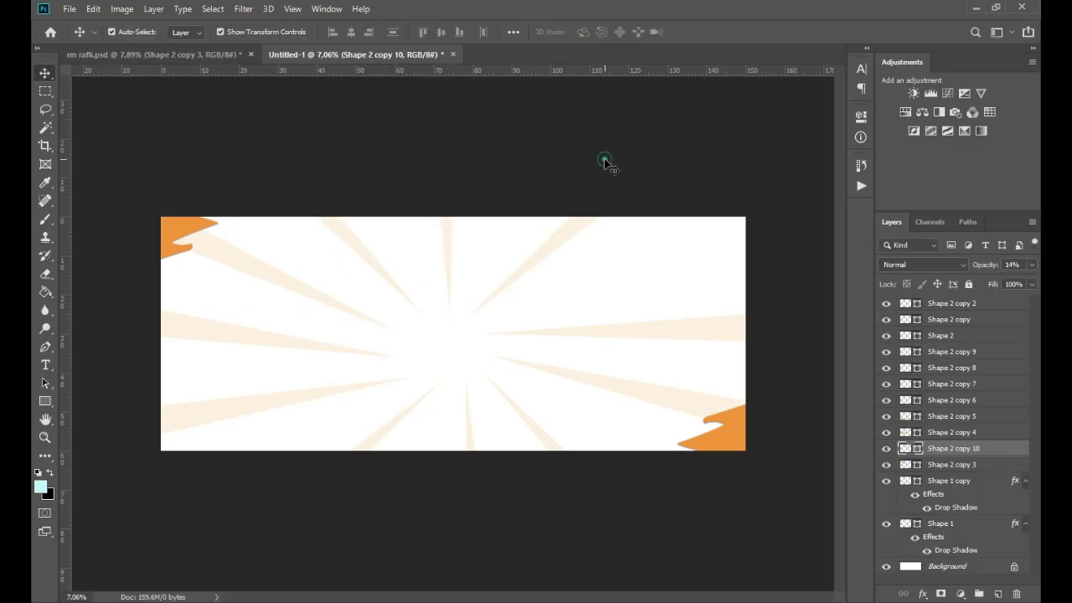
Rotate the nearly horizontal right-edge ray about -5° and lower it slightly to line up with the centre.
{"action": "left_click", "coordinate": [627, 330]}
{"action": "left_click_drag", "start_coordinate": [750, 335], "coordinate": [689, 311]}
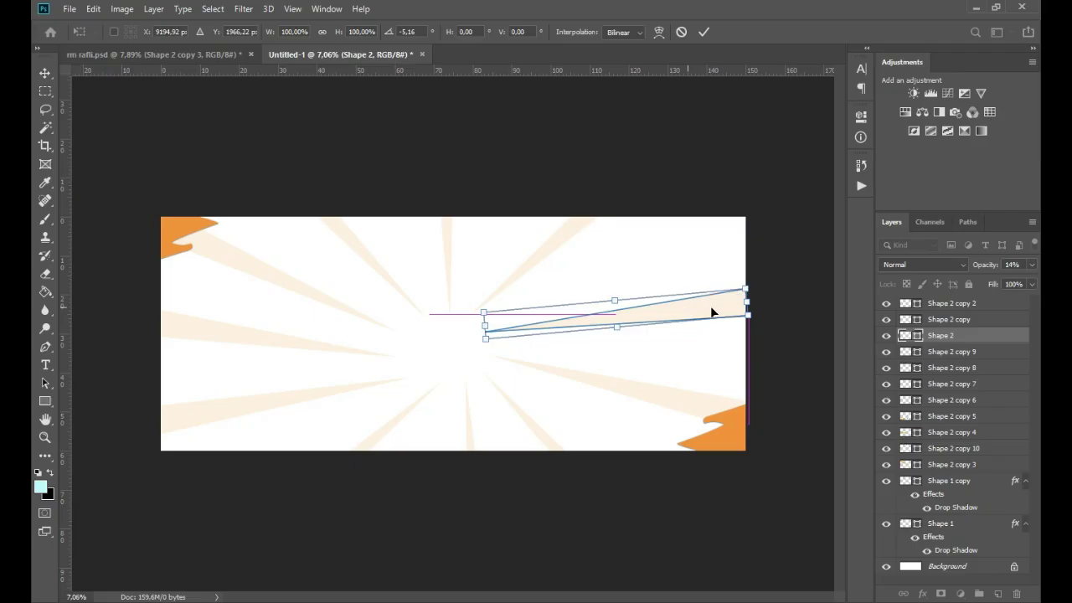
{"action": "key", "text": "Return"}
{"action": "left_click", "coordinate": [783, 264]}
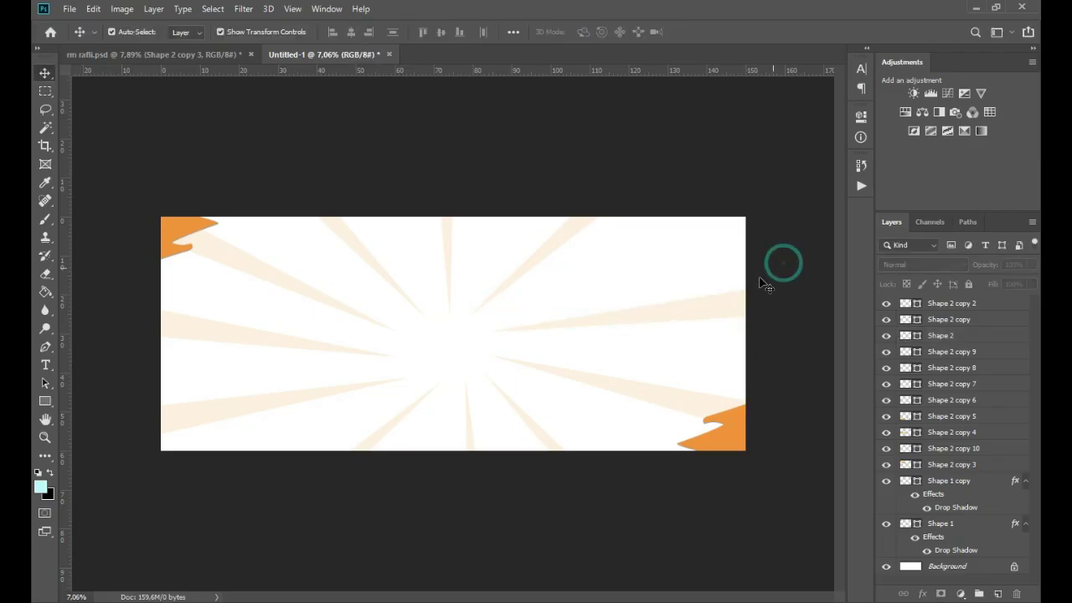
{"action": "left_click_drag", "start_coordinate": [670, 318], "coordinate": [674, 322]}
{"action": "left_click", "coordinate": [547, 128]}
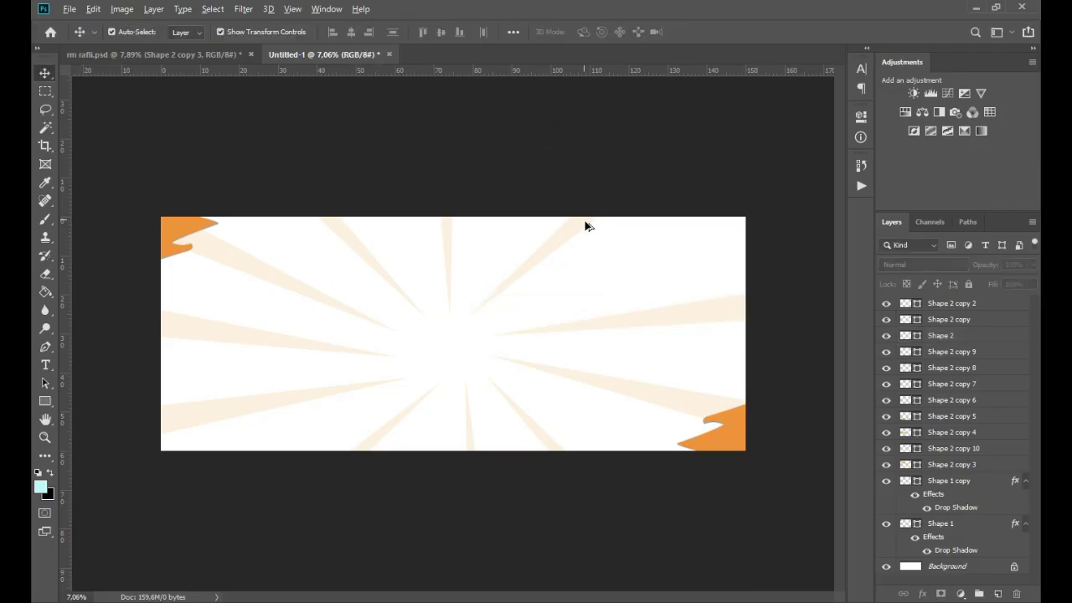
Examine the whole sunburst at different magnifications and compare it with the finished banner in rm rafli.psd.
{"action": "scroll", "coordinate": [590, 251], "scroll_direction": "down", "scroll_amount": 6}
{"action": "scroll", "coordinate": [593, 269], "scroll_direction": "up", "scroll_amount": 4}
{"action": "scroll", "coordinate": [593, 277], "scroll_direction": "up", "scroll_amount": 1}
{"action": "scroll", "coordinate": [593, 277], "scroll_direction": "down", "scroll_amount": 2}
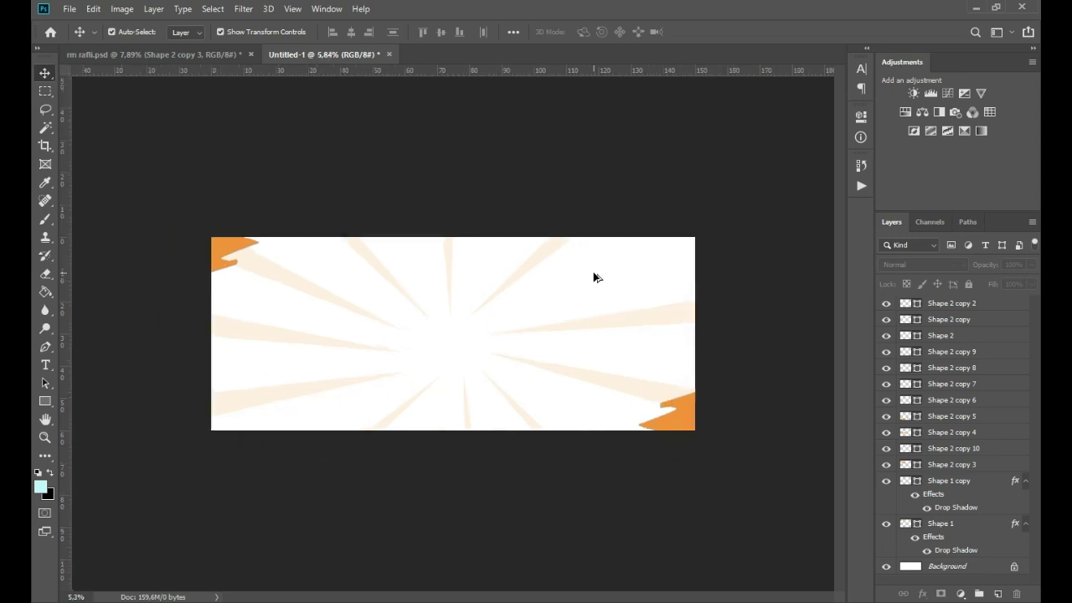
{"action": "scroll", "coordinate": [584, 337], "scroll_direction": "down", "scroll_amount": 1}
{"action": "scroll", "coordinate": [586, 337], "scroll_direction": "up", "scroll_amount": 4}
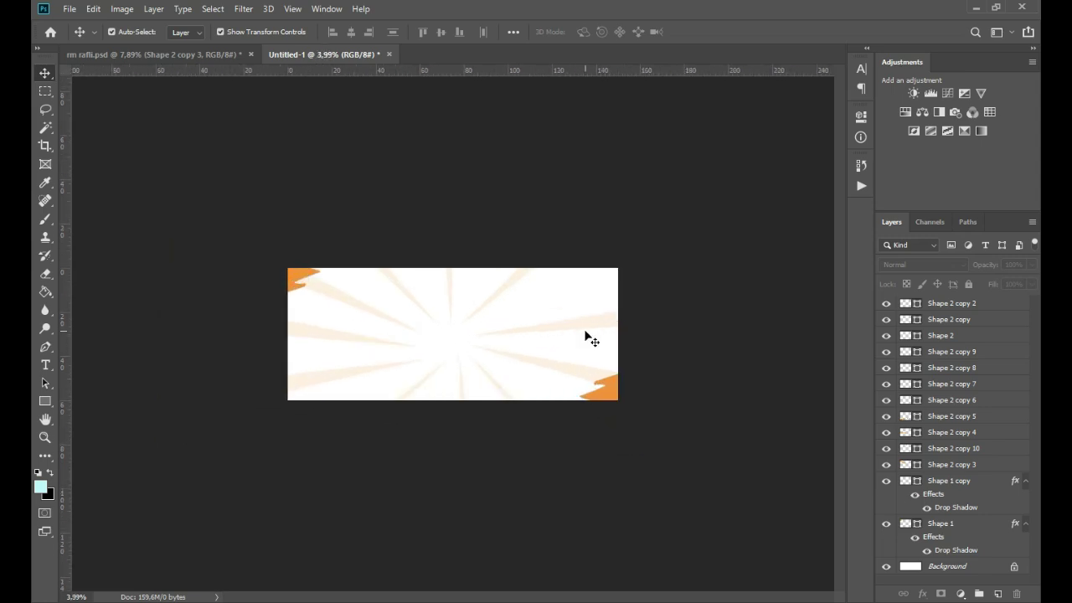
{"action": "left_click", "coordinate": [156, 55]}
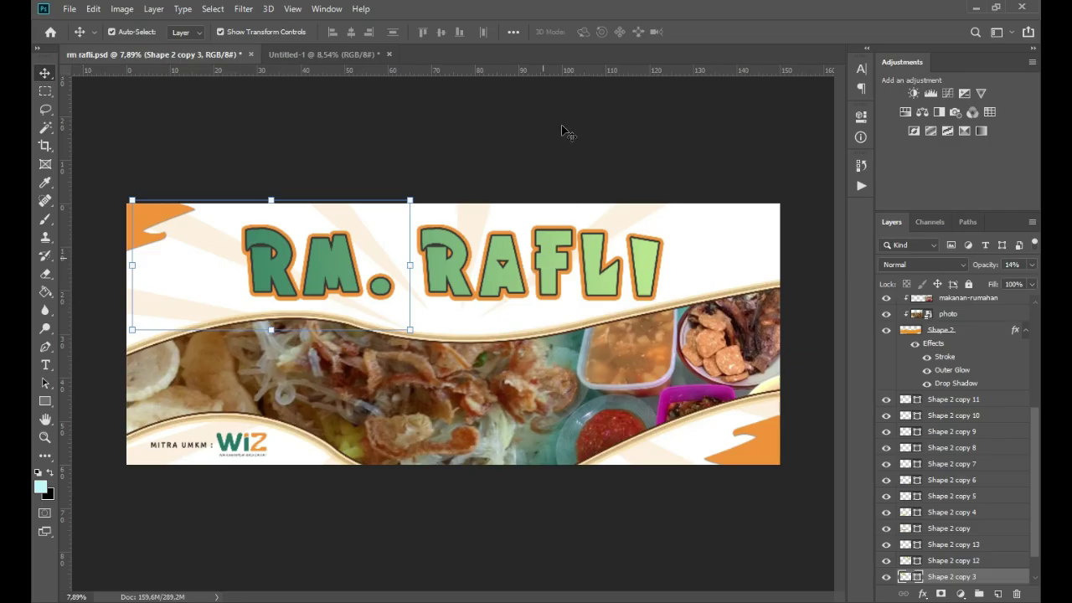
{"action": "left_click", "coordinate": [526, 155]}
{"action": "left_click", "coordinate": [531, 165]}
{"action": "left_click", "coordinate": [285, 51]}
Add the title text "RM. Rafli" in green Hawaiian Punk, 464 pt, across the upper part of the banner.
{"action": "left_click", "coordinate": [46, 365]}
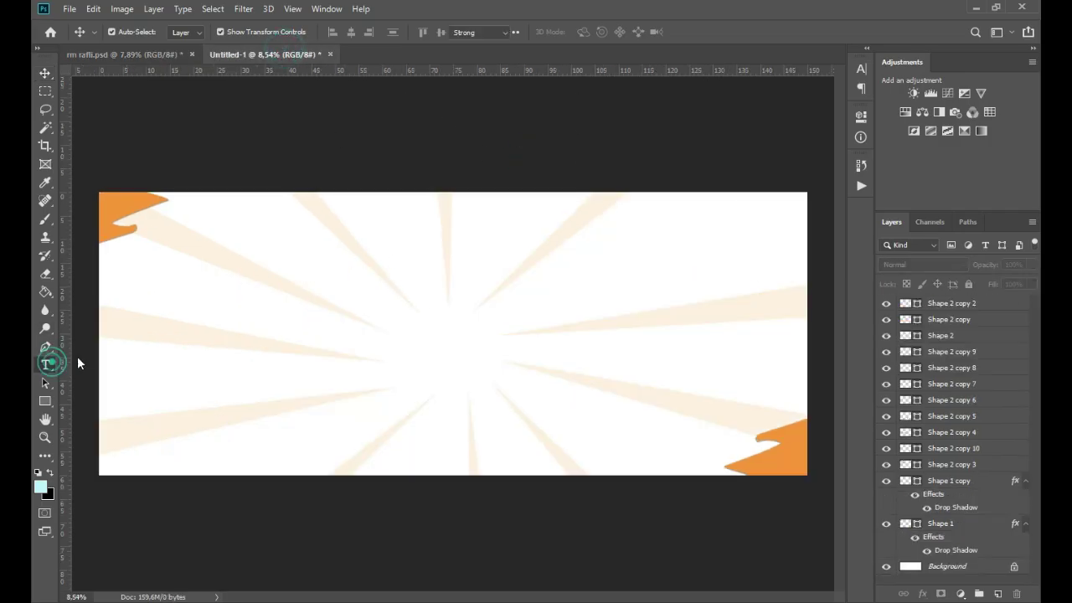
{"action": "left_click", "coordinate": [310, 259]}
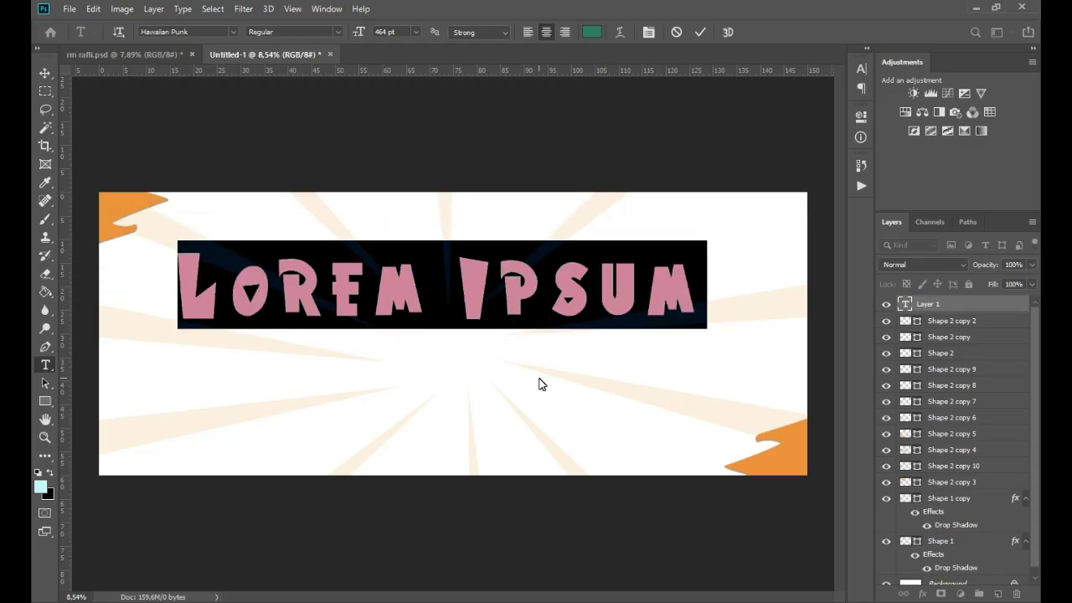
{"action": "type", "text": "RM. "}
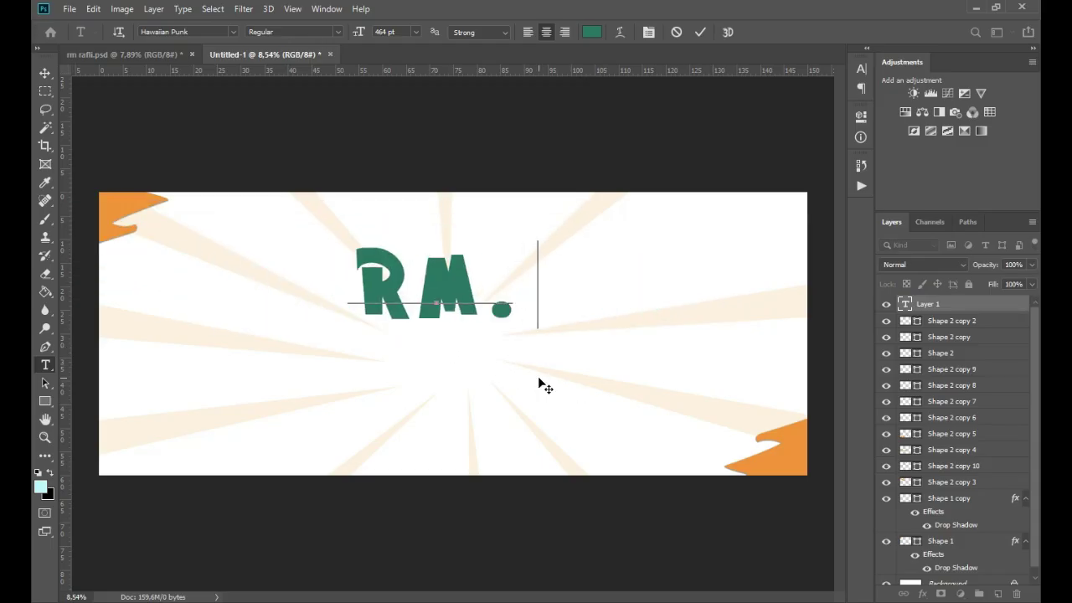
{"action": "type", "text": "RAfli"}
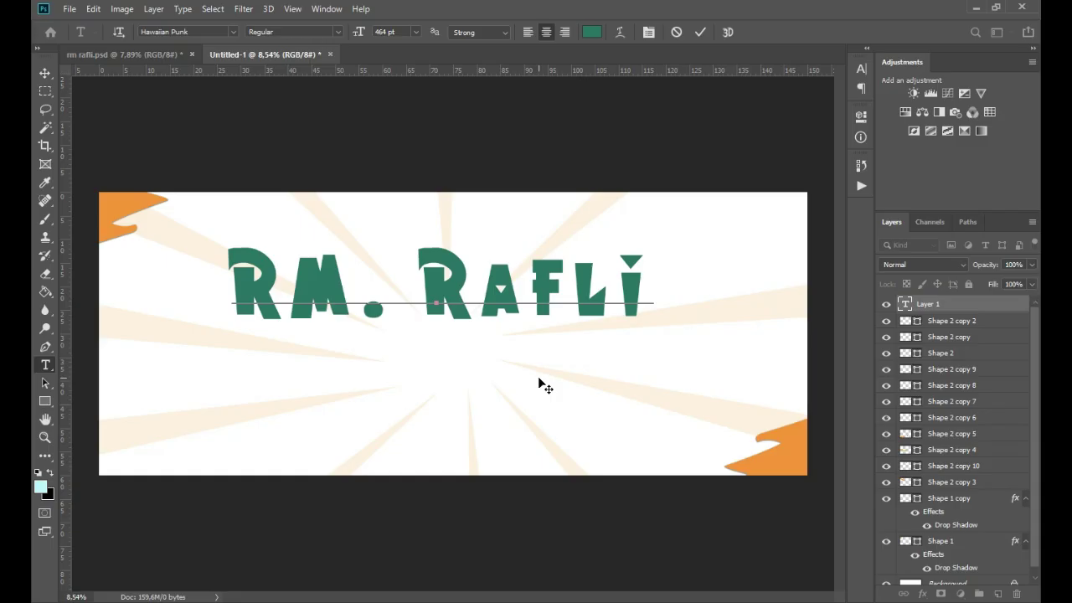
{"action": "left_click", "coordinate": [98, 52]}
{"action": "left_click", "coordinate": [249, 61]}
{"action": "left_click", "coordinate": [250, 61]}
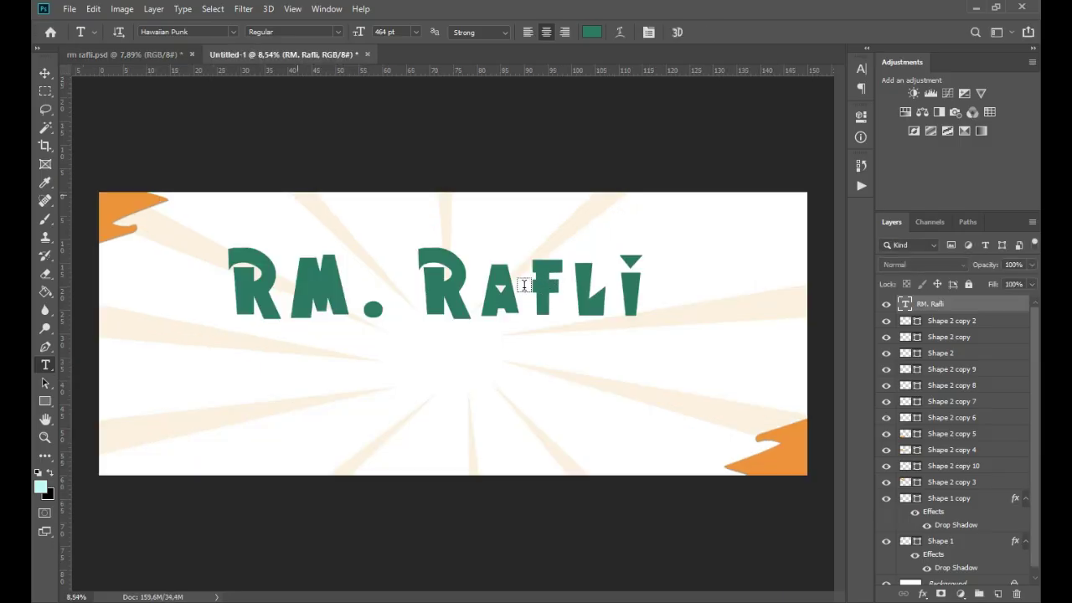
Retype the title's last four letters as capitals "AFLI" and move the title slightly up and to the right.
{"action": "left_click_drag", "start_coordinate": [481, 283], "coordinate": [713, 293]}
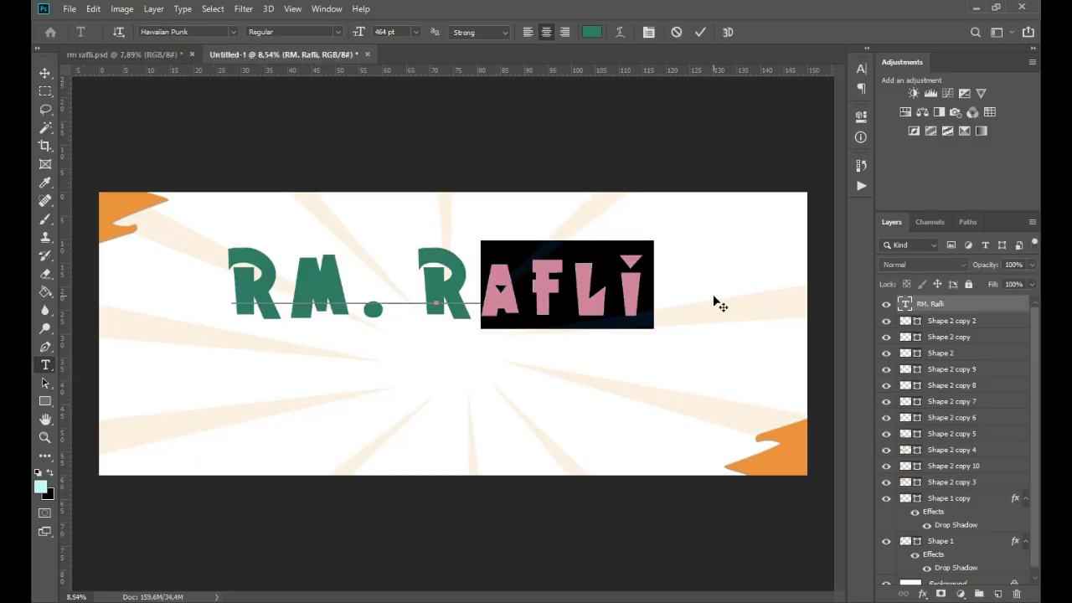
{"action": "type", "text": "AFLI"}
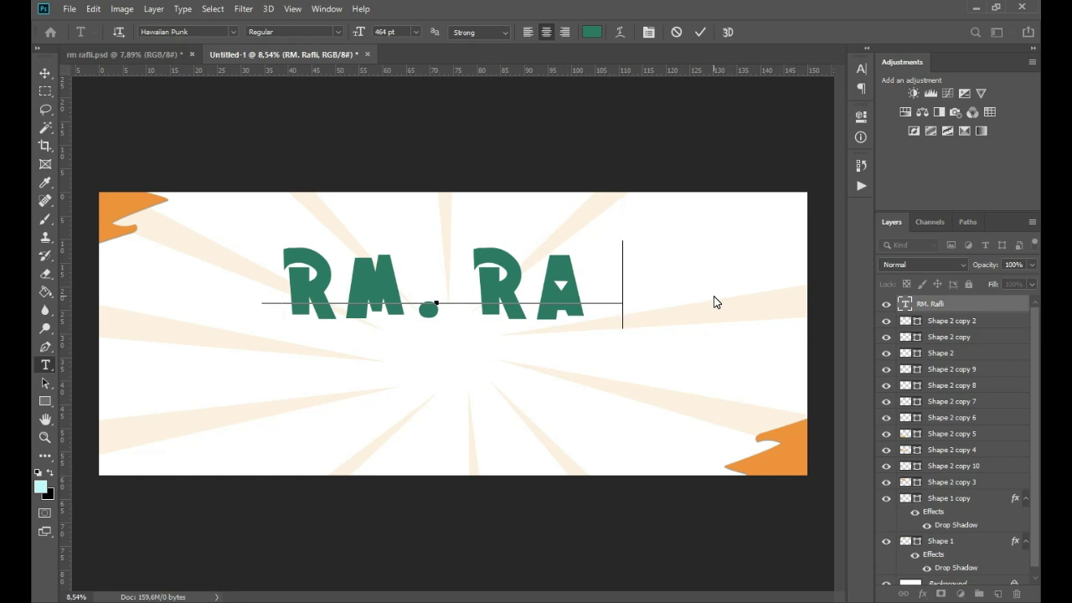
{"action": "left_click", "coordinate": [45, 73]}
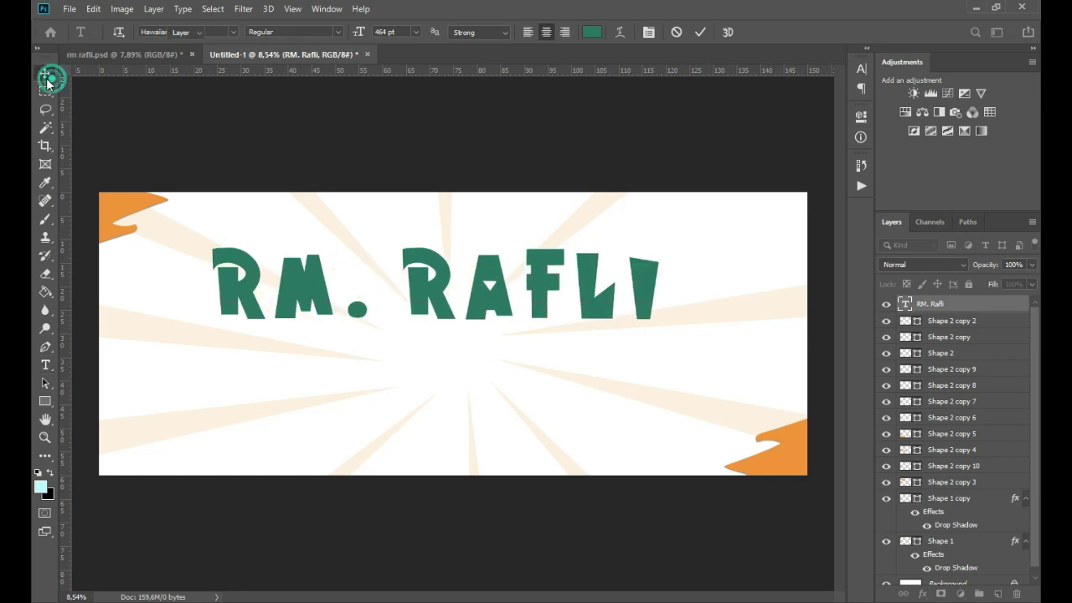
{"action": "left_click", "coordinate": [486, 267]}
{"action": "left_click_drag", "start_coordinate": [492, 267], "coordinate": [513, 260]}
Check the title styling in rm rafli.psd and give the new RM. RAFLI text a 35 px outside stroke in dark grey #373737.
{"action": "left_click", "coordinate": [170, 60]}
{"action": "scroll", "coordinate": [516, 235], "scroll_direction": "up", "scroll_amount": 2}
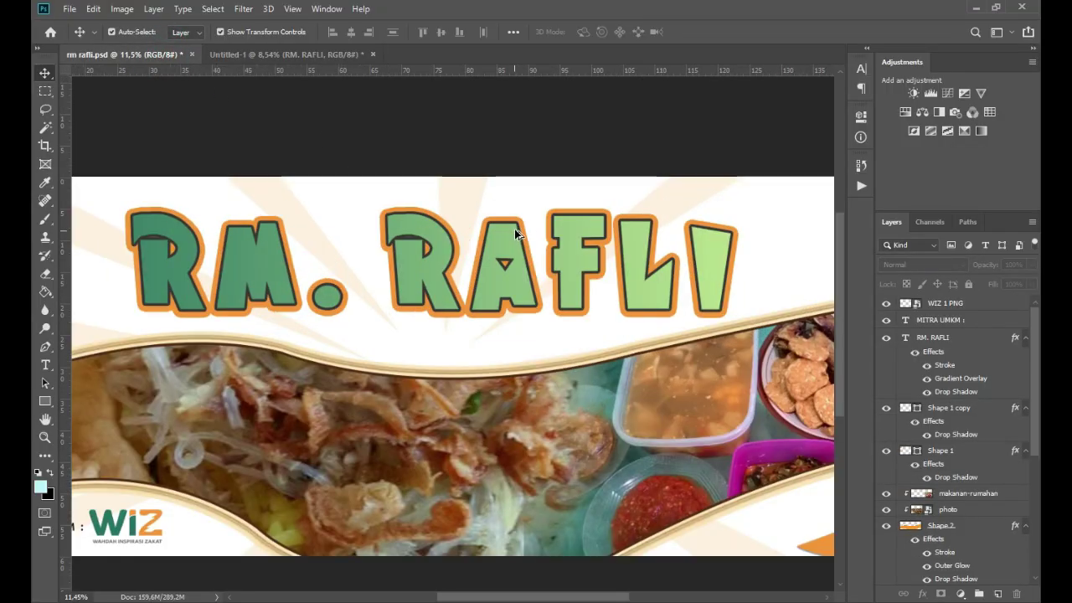
{"action": "scroll", "coordinate": [516, 234], "scroll_direction": "up", "scroll_amount": 1}
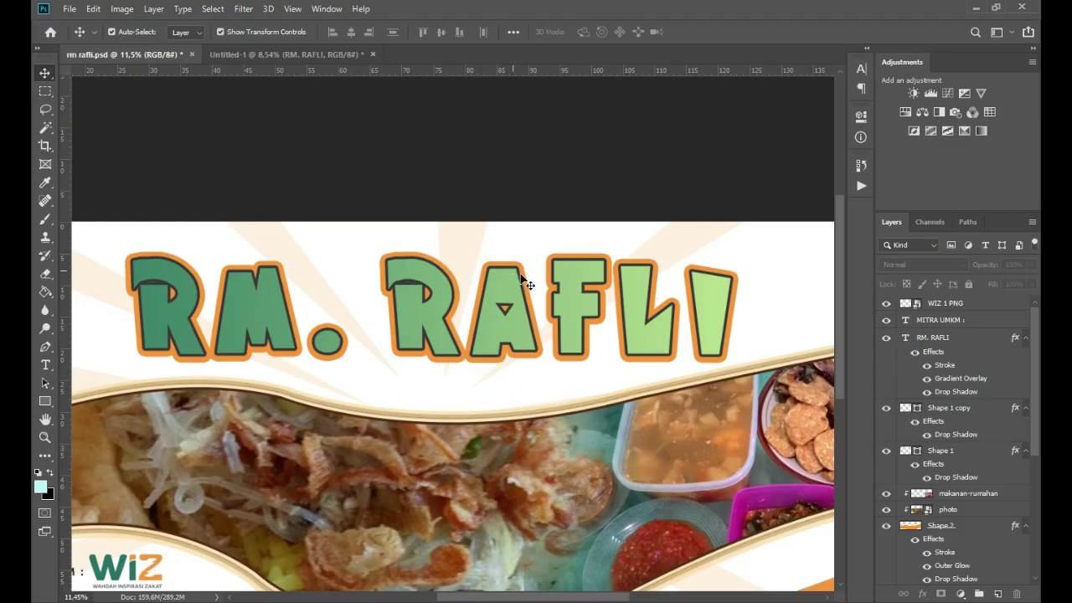
{"action": "left_click", "coordinate": [256, 55]}
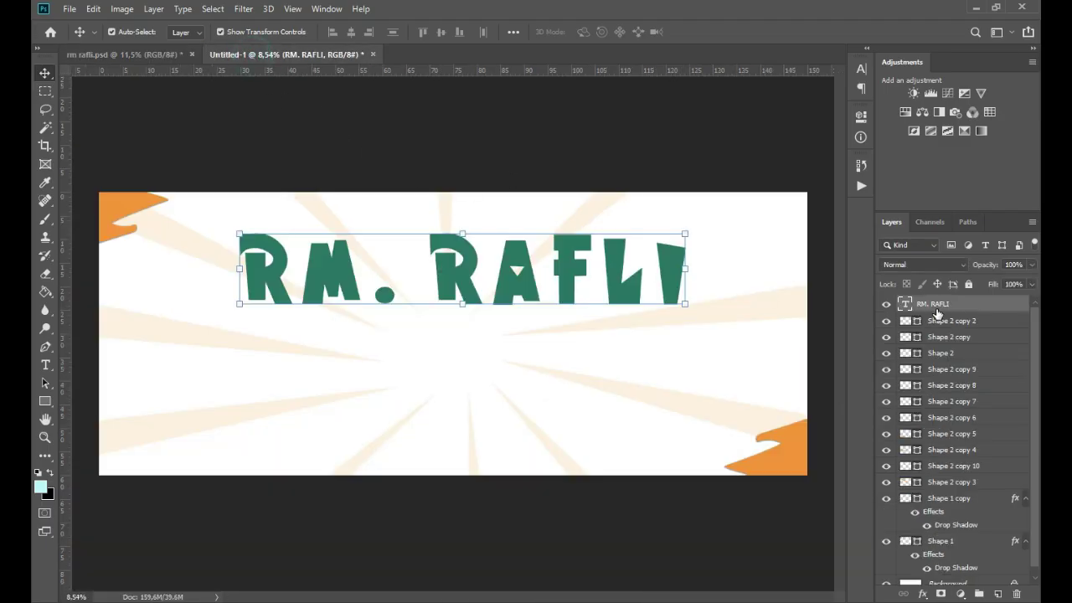
{"action": "right_click", "coordinate": [937, 308]}
{"action": "left_click", "coordinate": [778, 10]}
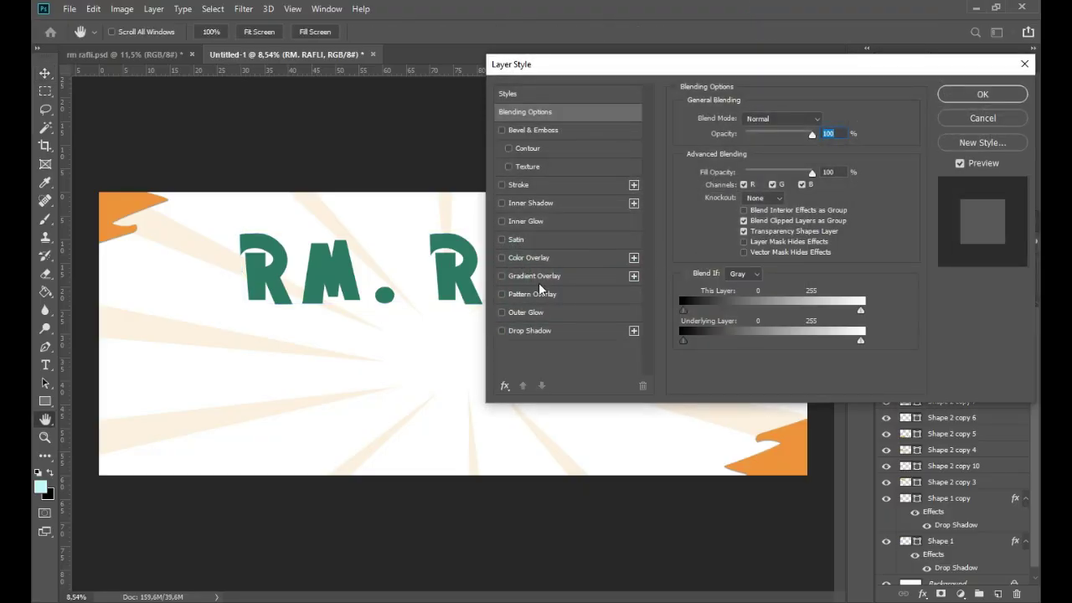
{"action": "left_click", "coordinate": [518, 185]}
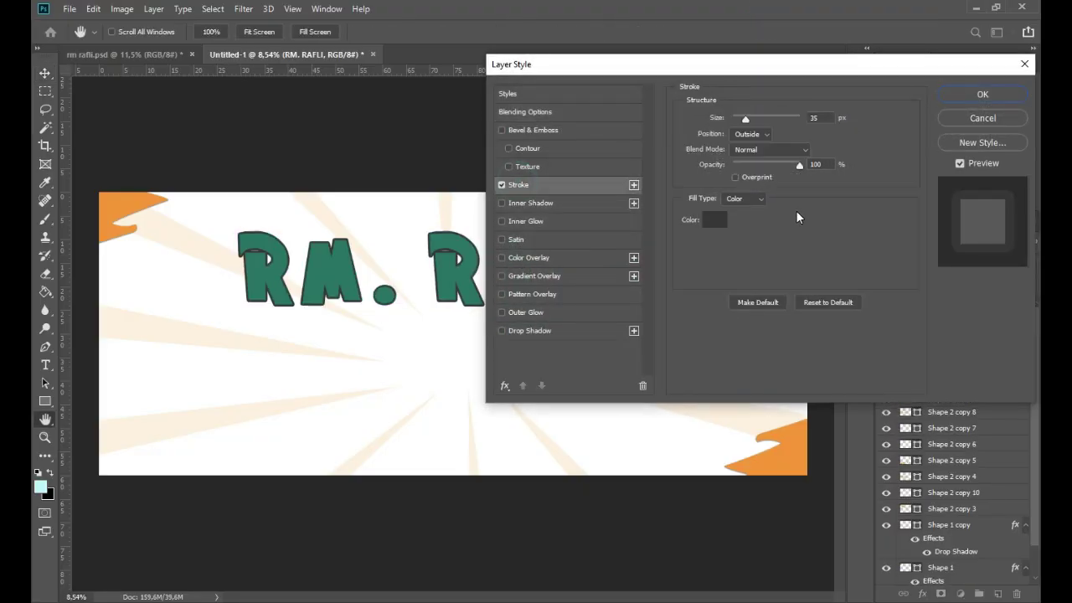
{"action": "left_click", "coordinate": [718, 223]}
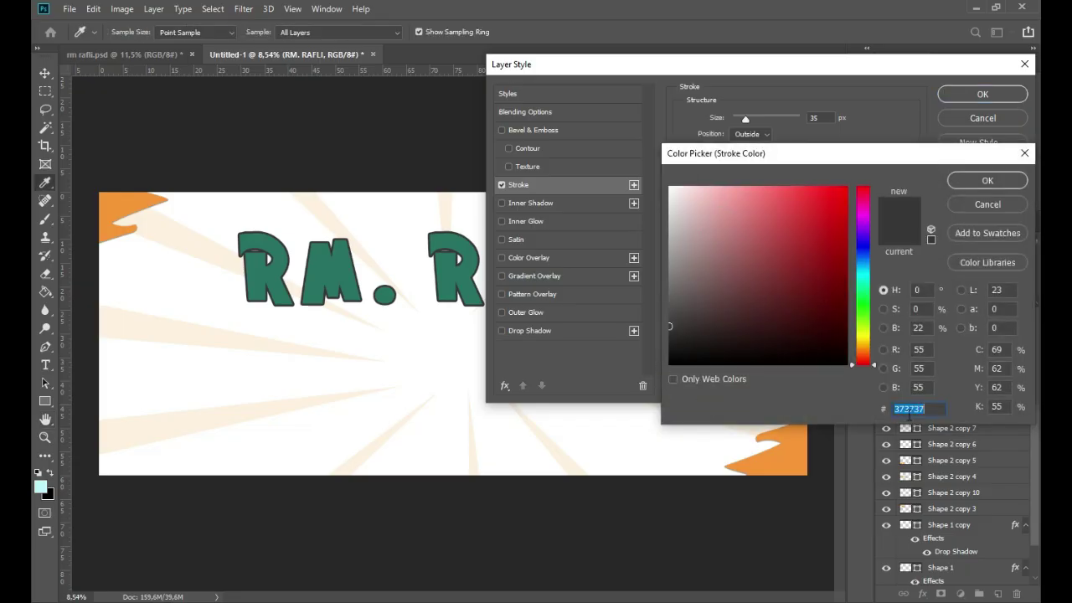
{"action": "left_click", "coordinate": [982, 184]}
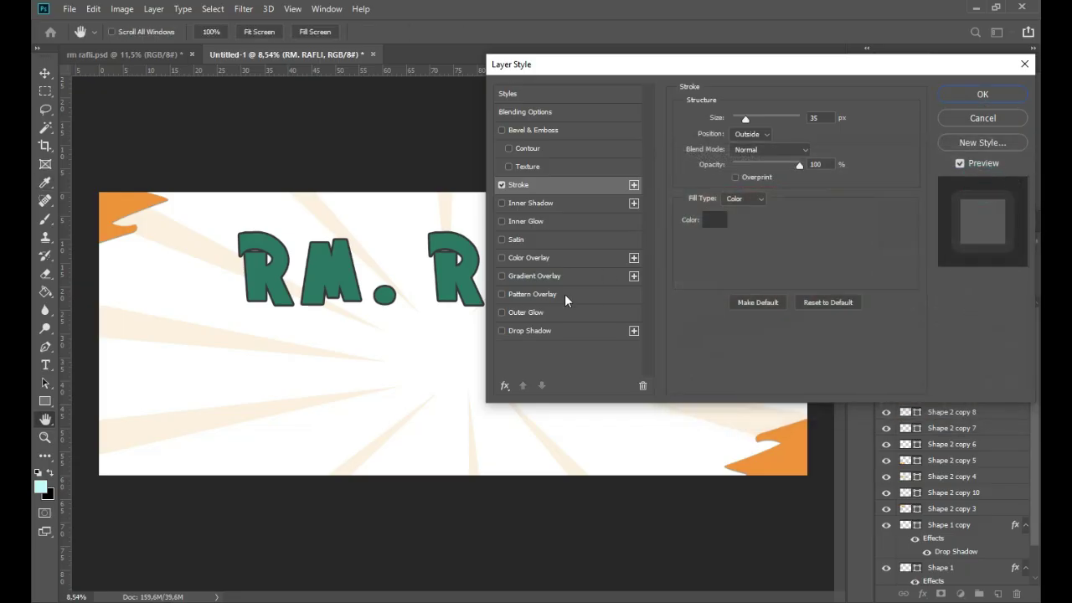
Add a drop shadow to the title, sampling orange #f79630 from the corner shape and setting its opacity to 100%.
{"action": "left_click", "coordinate": [533, 332]}
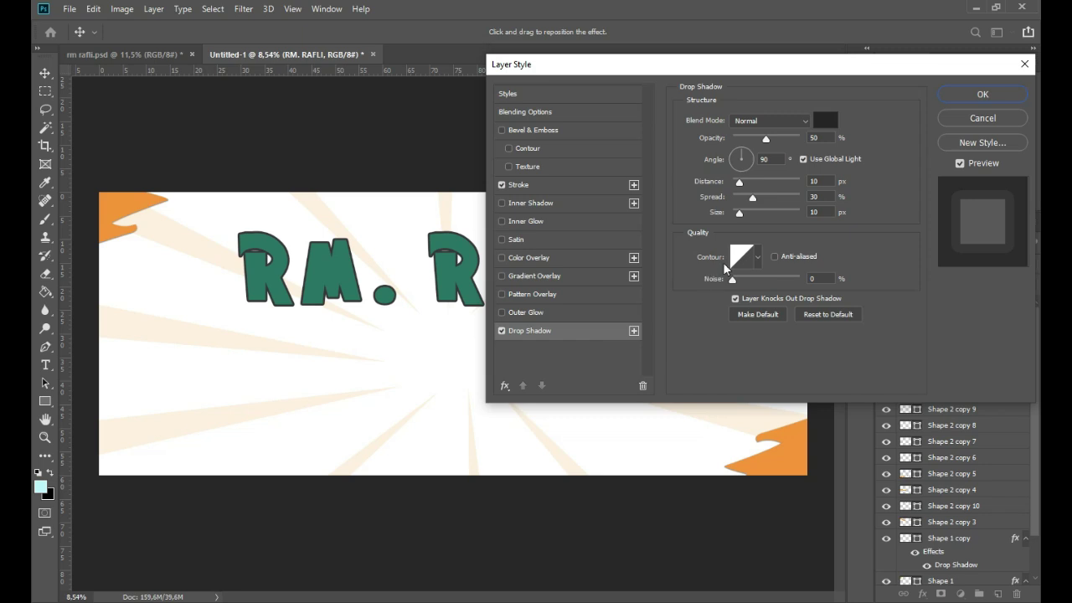
{"action": "left_click", "coordinate": [827, 123]}
{"action": "left_click", "coordinate": [115, 201]}
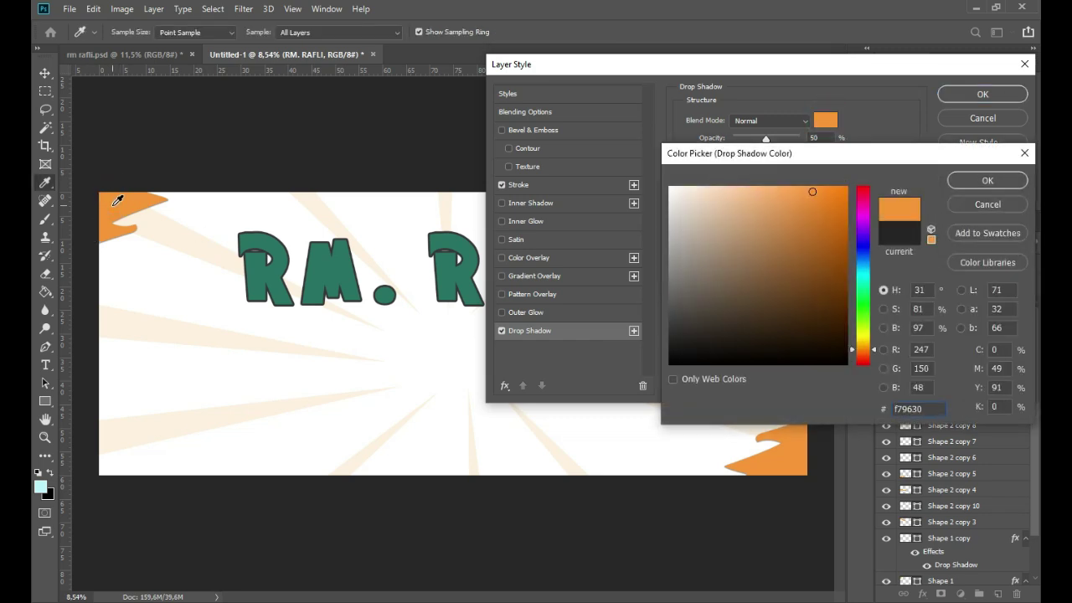
{"action": "key", "text": "Return"}
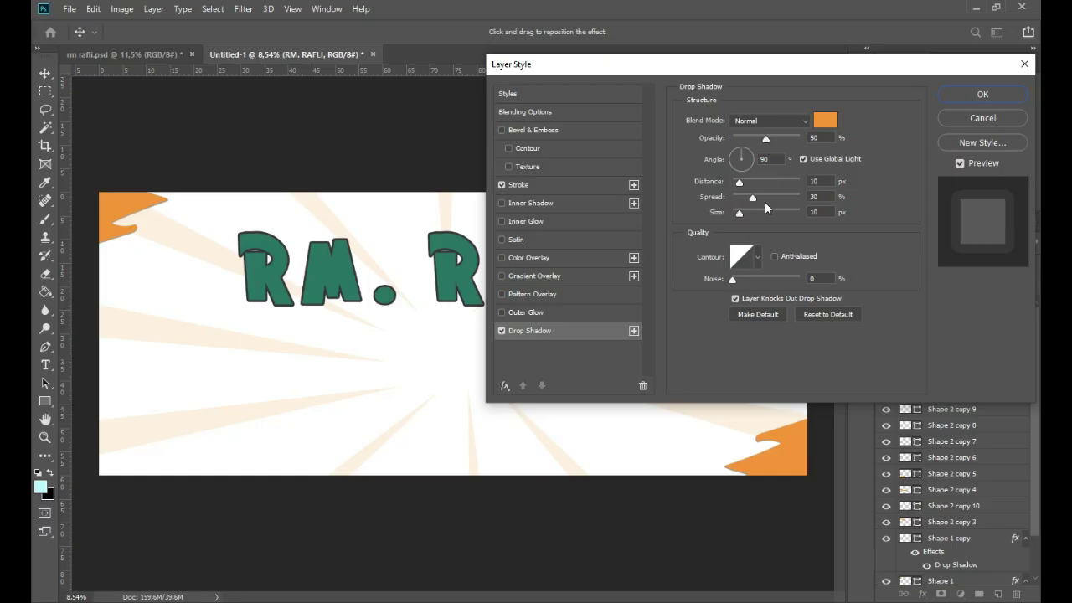
{"action": "left_click_drag", "start_coordinate": [764, 138], "coordinate": [786, 140]}
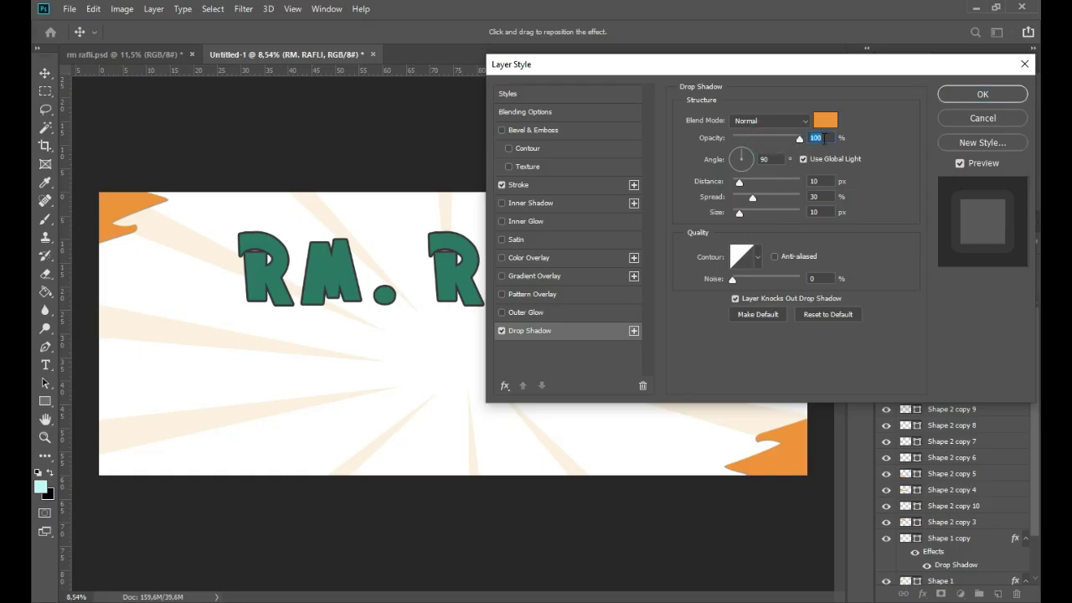
Set the title's drop shadow to distance 0 px, spread 100% and size 70 px to form an orange outline.
{"action": "left_click_drag", "start_coordinate": [740, 216], "coordinate": [749, 182]}
{"action": "left_click_drag", "start_coordinate": [759, 181], "coordinate": [776, 182]}
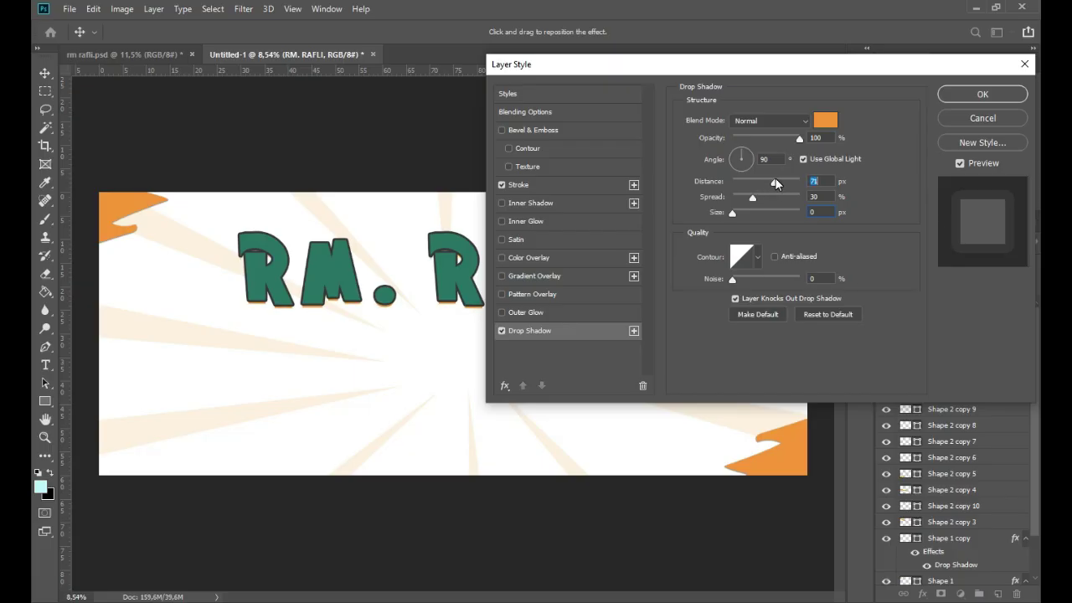
{"action": "left_click_drag", "start_coordinate": [732, 212], "coordinate": [758, 219]}
{"action": "left_click", "coordinate": [757, 196]}
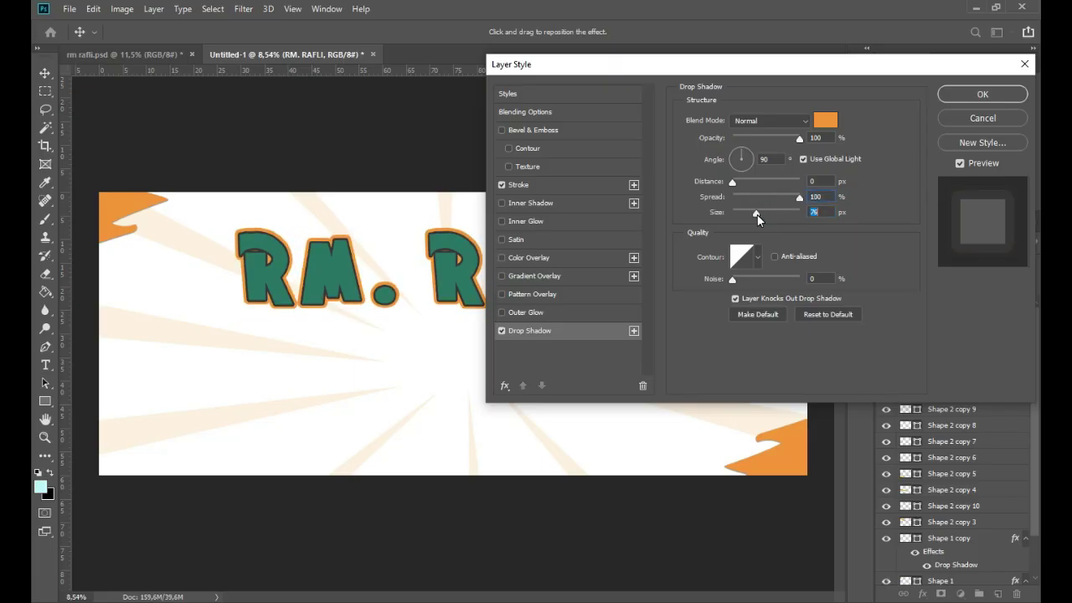
{"action": "scroll", "coordinate": [827, 212], "scroll_direction": "down", "scroll_amount": 2}
{"action": "scroll", "coordinate": [825, 212], "scroll_direction": "down", "scroll_amount": 1}
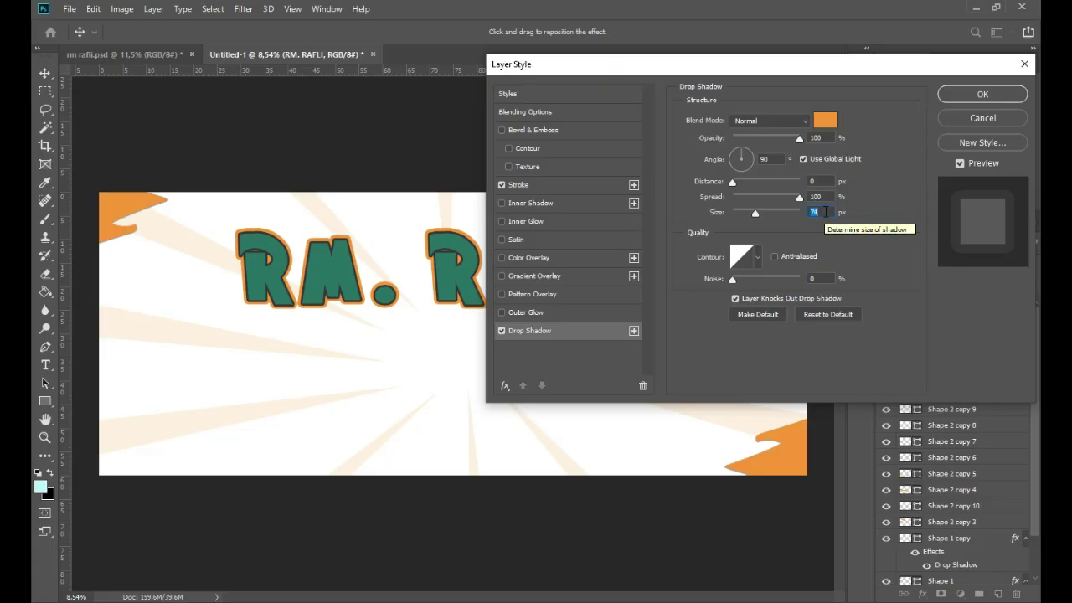
{"action": "scroll", "coordinate": [826, 211], "scroll_direction": "down", "scroll_amount": 2}
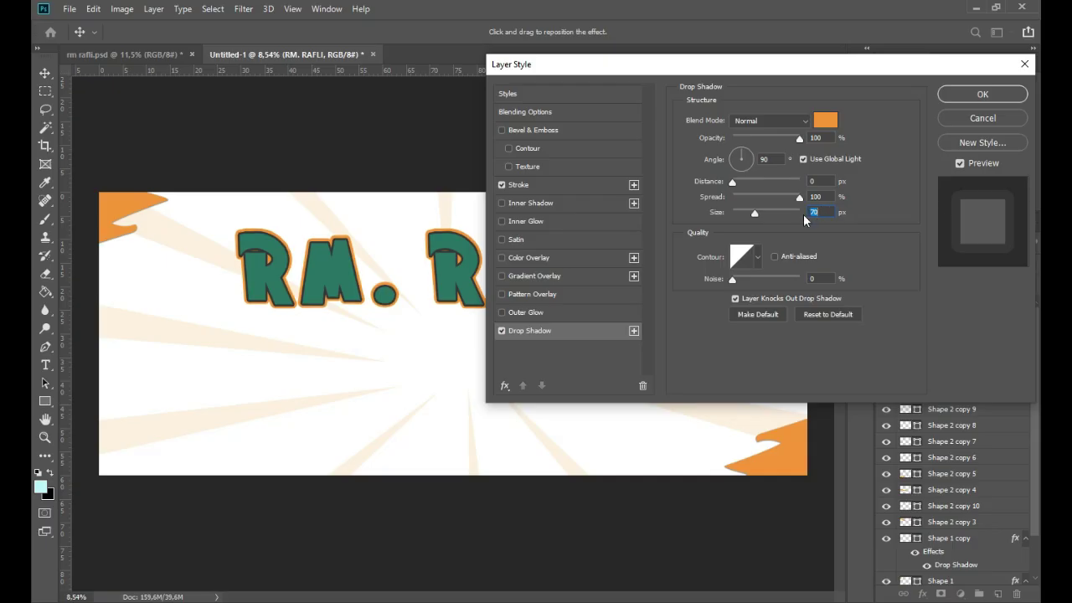
Add a linear gradient overlay to the title, from dark green #287164 to light green, at a 4° angle and 150% scale.
{"action": "left_click", "coordinate": [536, 277]}
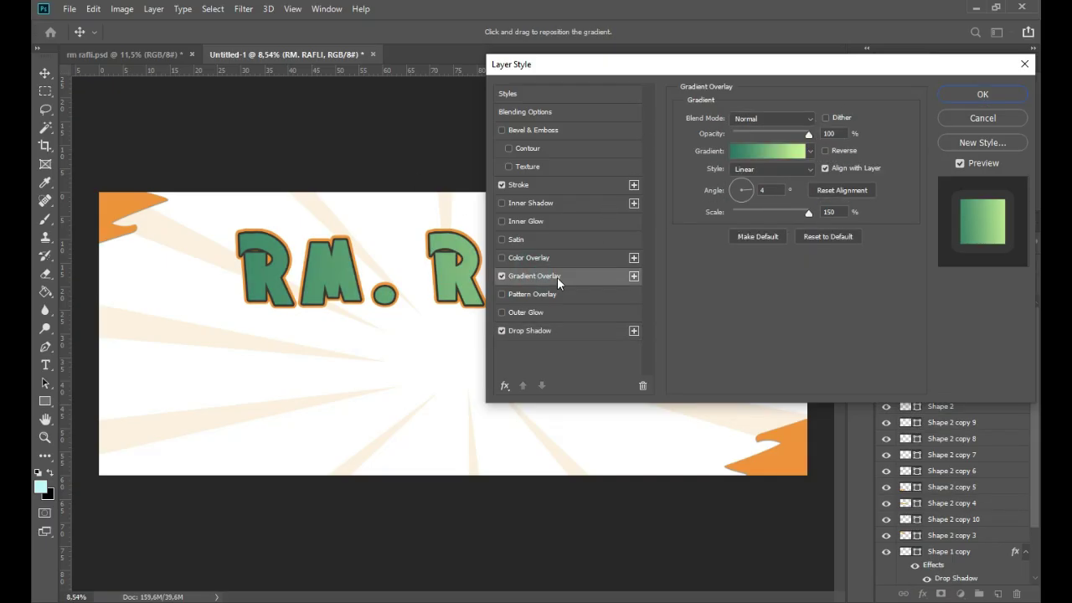
{"action": "left_click", "coordinate": [762, 151]}
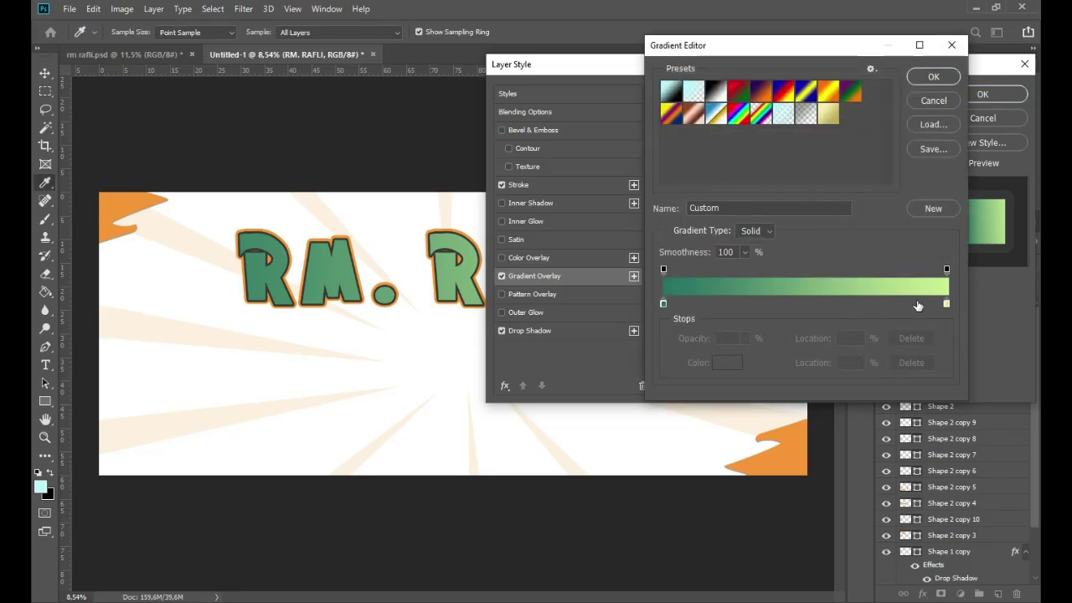
{"action": "double_click", "coordinate": [664, 304]}
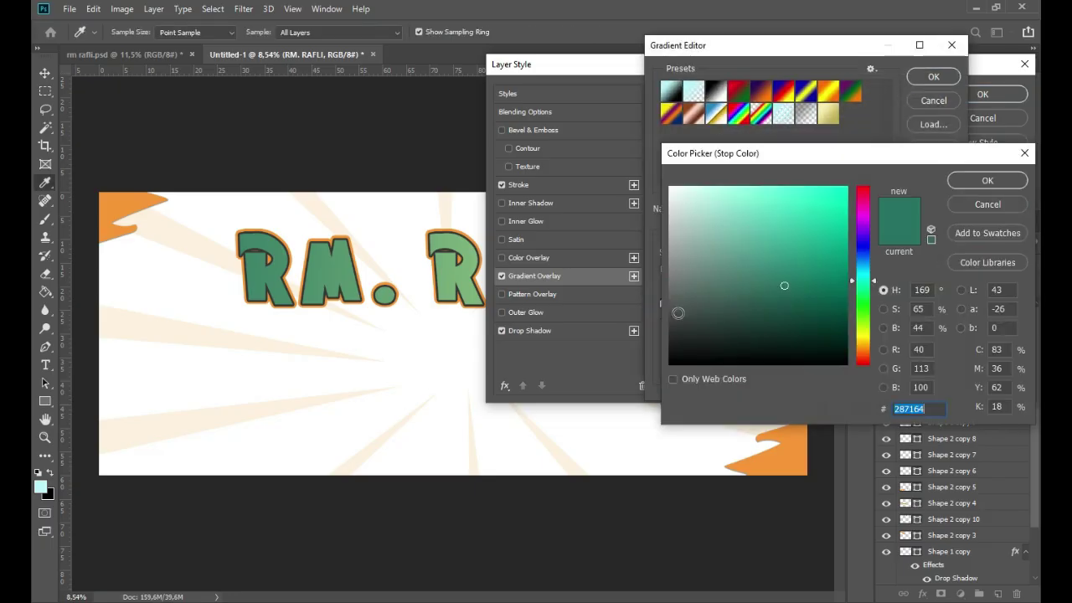
{"action": "left_click", "coordinate": [977, 183]}
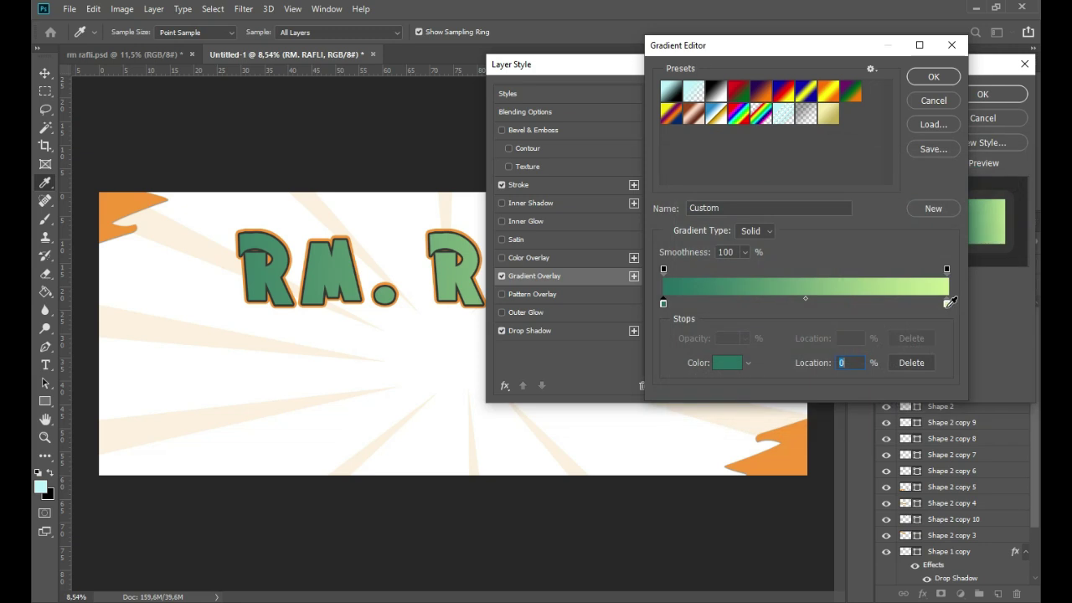
{"action": "left_click", "coordinate": [929, 77]}
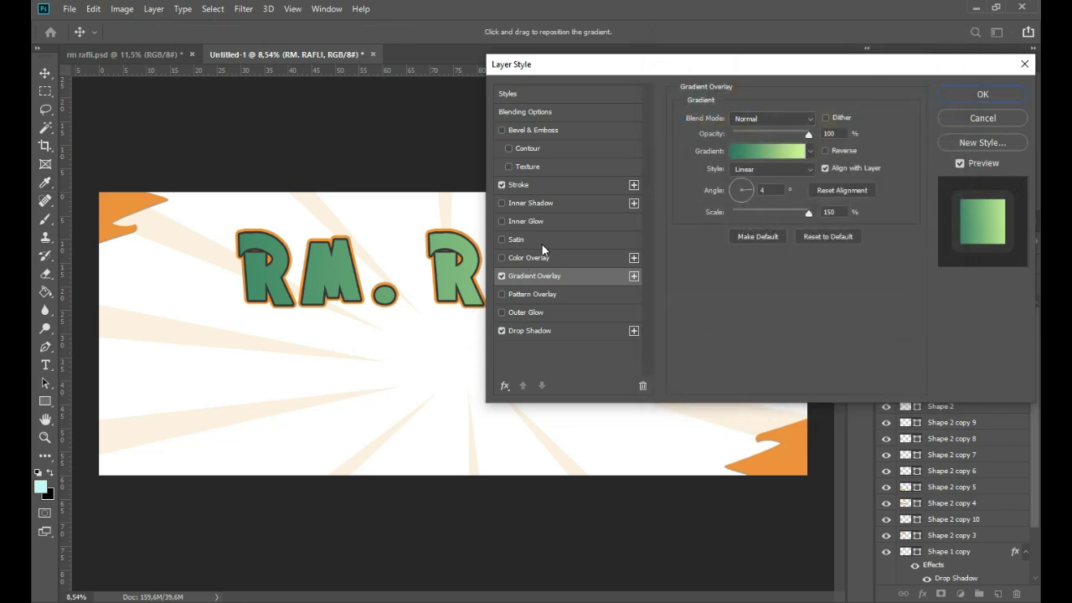
Lower the title's drop shadow opacity to about 80% and apply the layer style.
{"action": "left_click", "coordinate": [531, 331]}
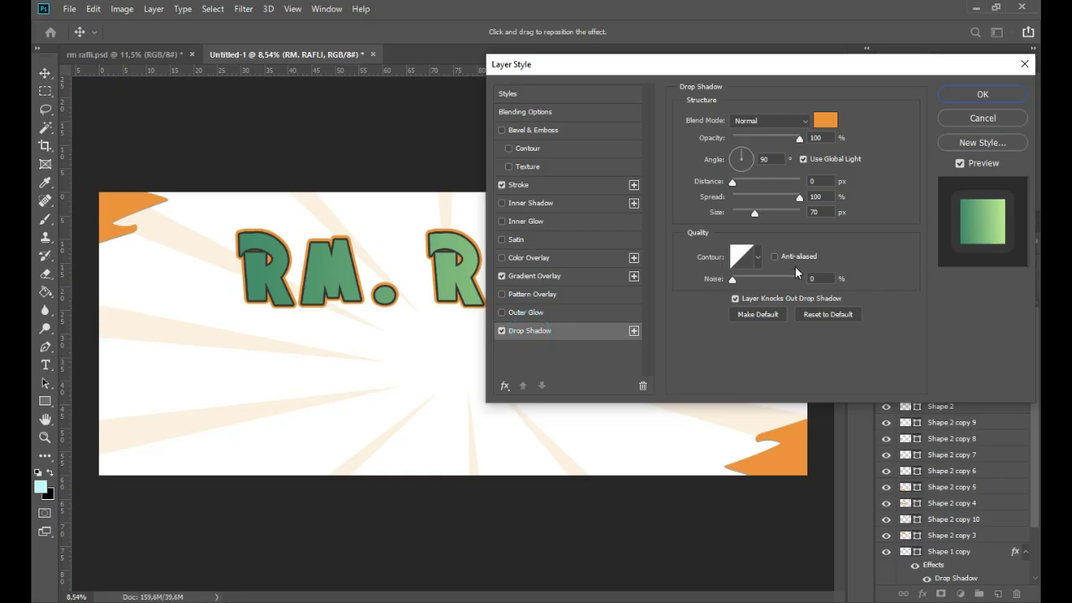
{"action": "left_click", "coordinate": [823, 211]}
{"action": "left_click", "coordinate": [788, 139]}
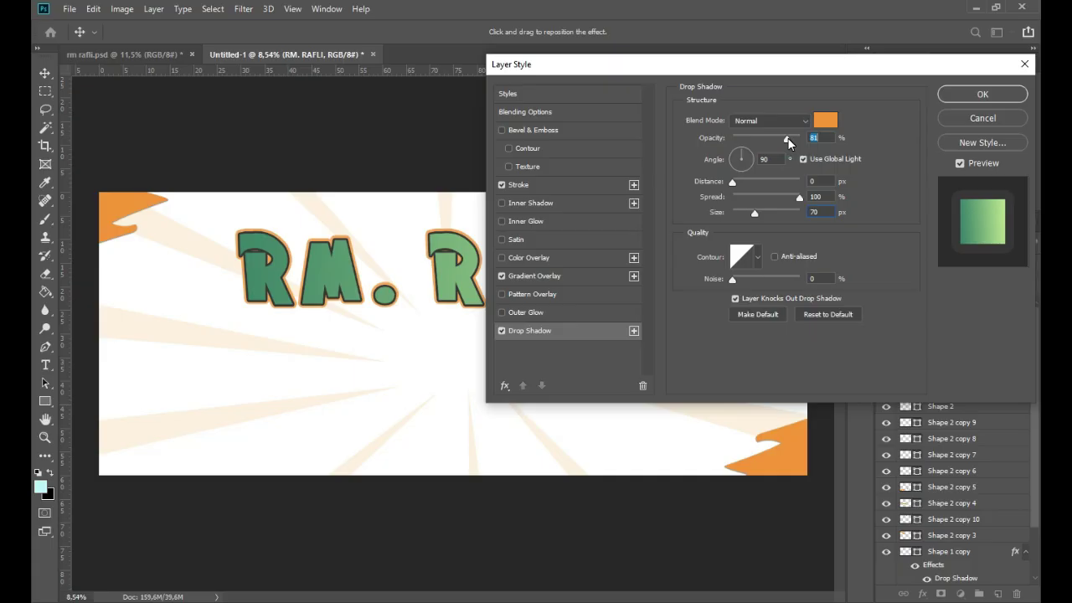
{"action": "left_click", "coordinate": [822, 140]}
{"action": "key", "text": "Down"}
{"action": "left_click", "coordinate": [978, 95]}
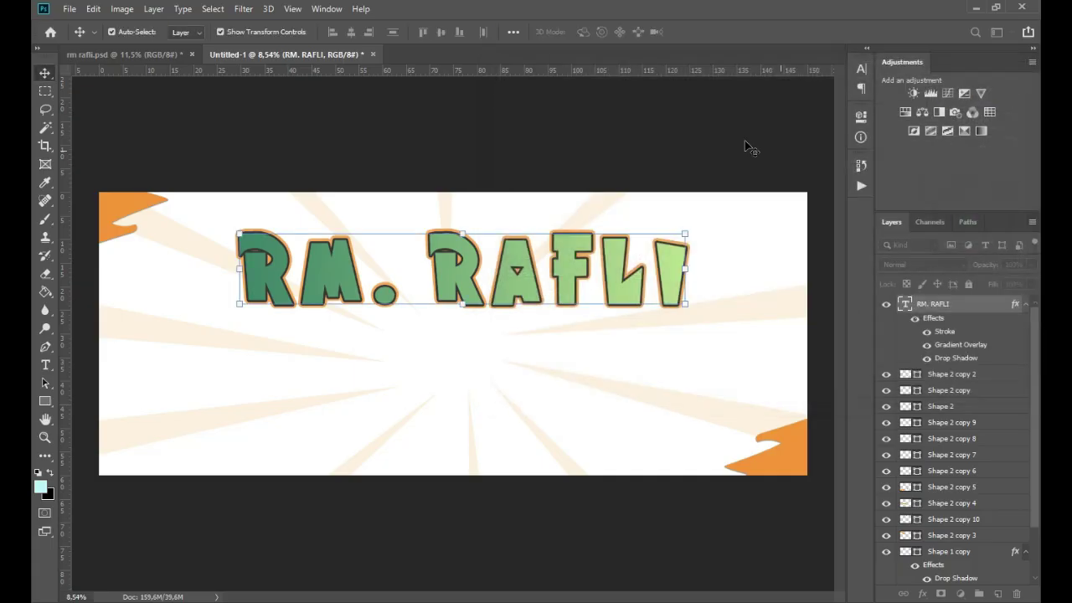
{"action": "left_click", "coordinate": [717, 130]}
{"action": "scroll", "coordinate": [544, 339], "scroll_direction": "down", "scroll_amount": 2}
{"action": "scroll", "coordinate": [544, 340], "scroll_direction": "up", "scroll_amount": 2}
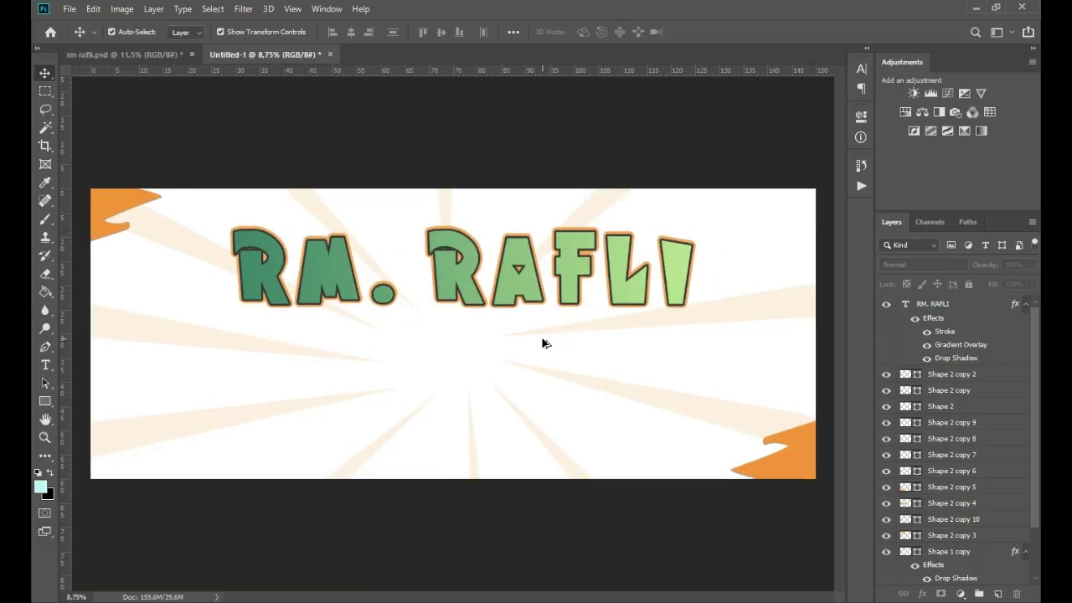
{"action": "scroll", "coordinate": [543, 343], "scroll_direction": "down", "scroll_amount": 1}
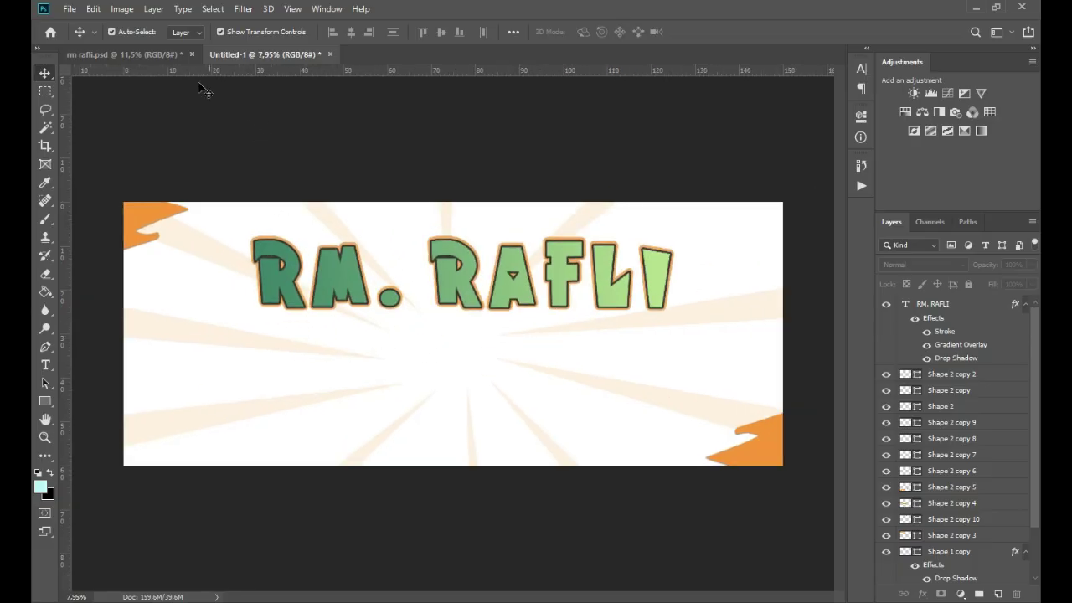
Check the wavy photo band in rm rafli.psd and draw its upper curve across the new banner below the title with the Pen tool.
{"action": "left_click", "coordinate": [149, 53]}
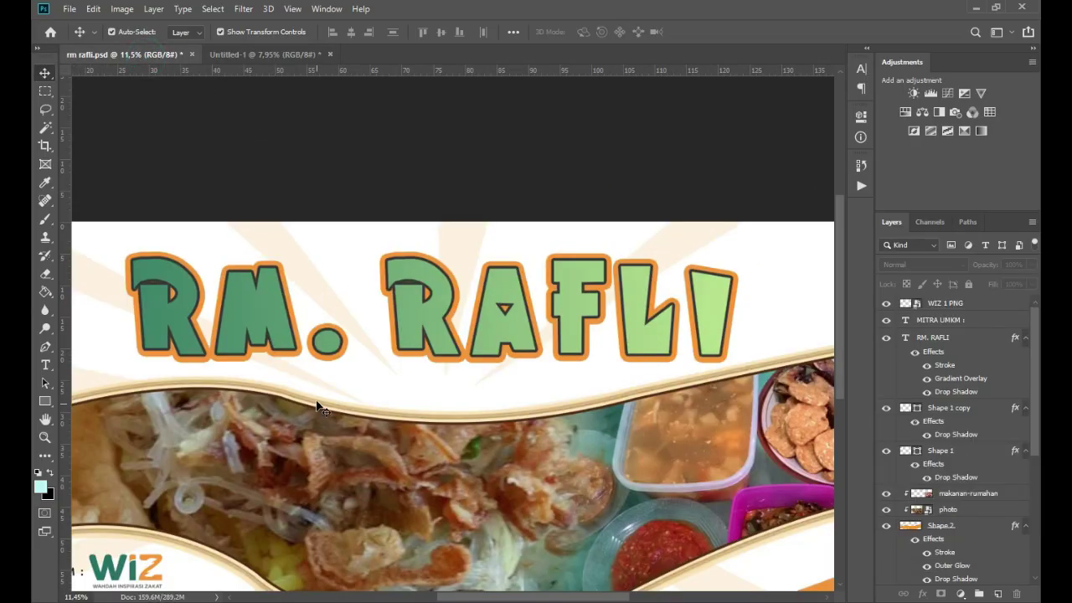
{"action": "scroll", "coordinate": [376, 387], "scroll_direction": "down", "scroll_amount": 3}
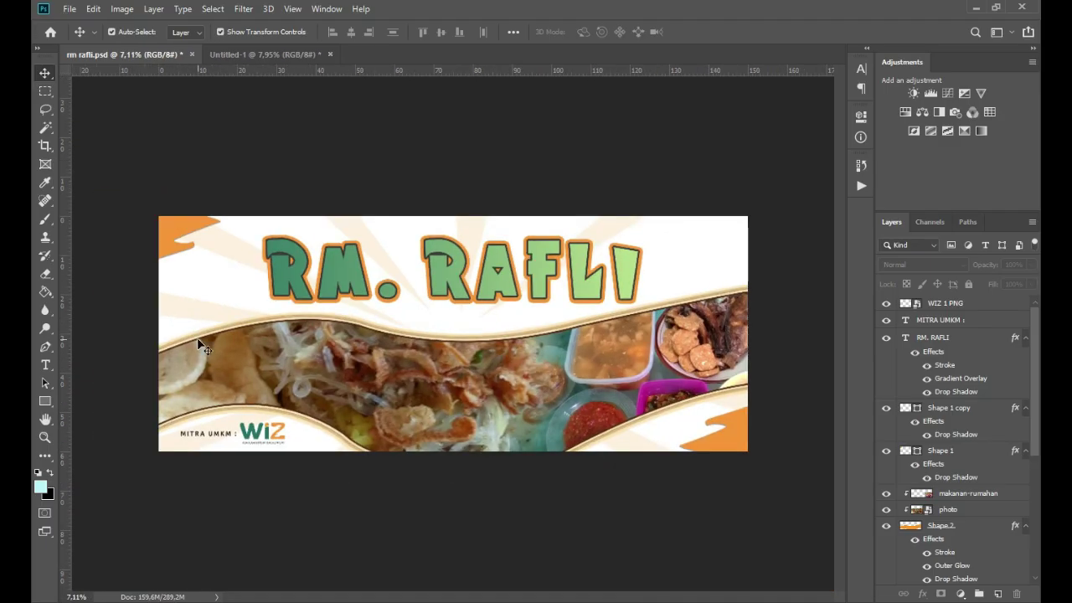
{"action": "left_click", "coordinate": [262, 54]}
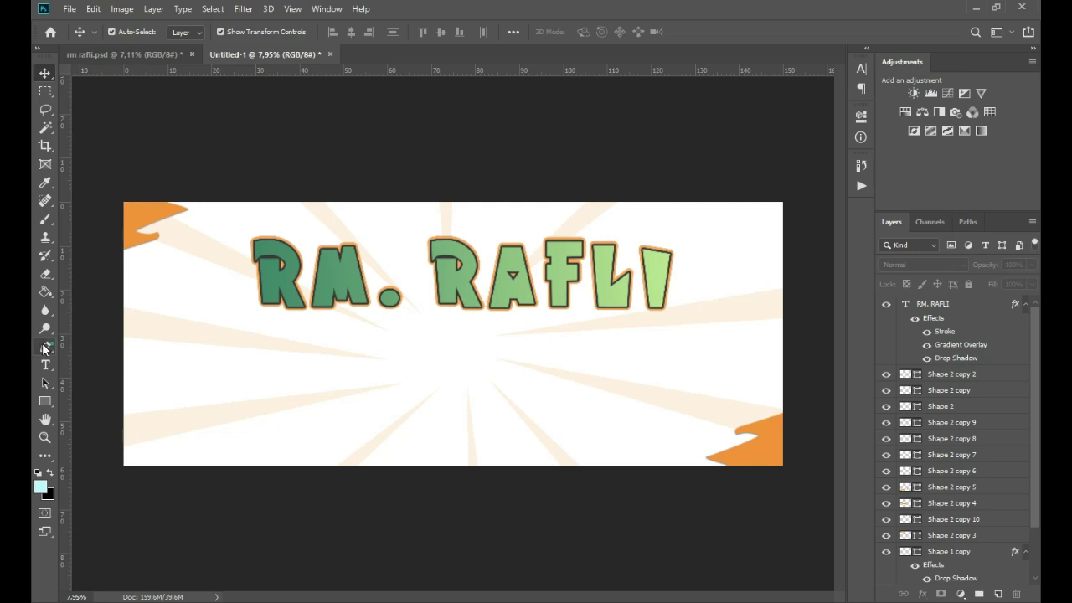
{"action": "left_click", "coordinate": [45, 347]}
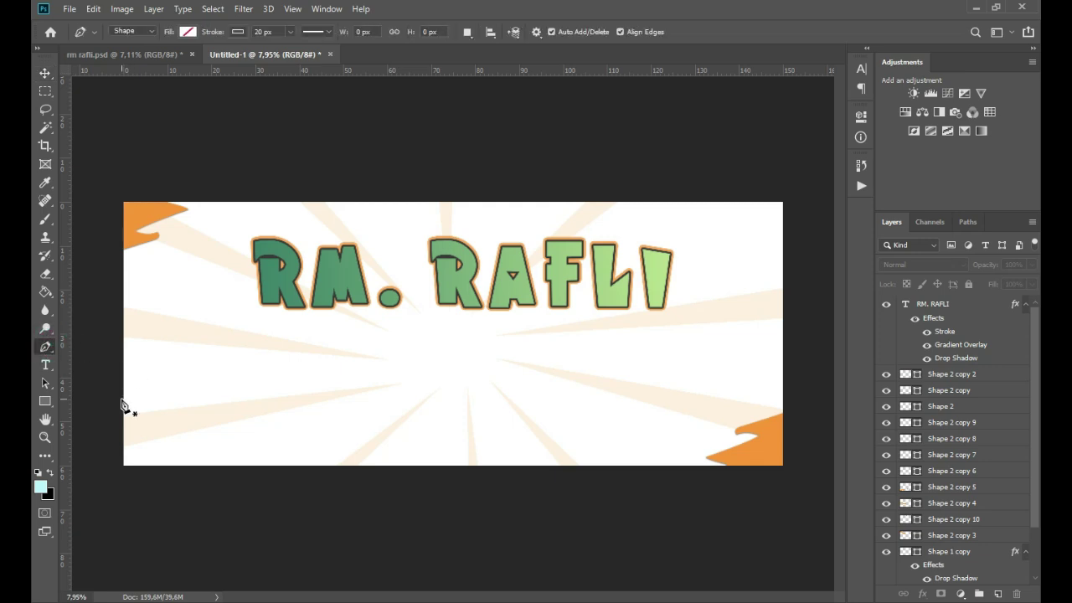
{"action": "left_click", "coordinate": [116, 392]}
{"action": "left_click_drag", "start_coordinate": [411, 370], "coordinate": [557, 423]}
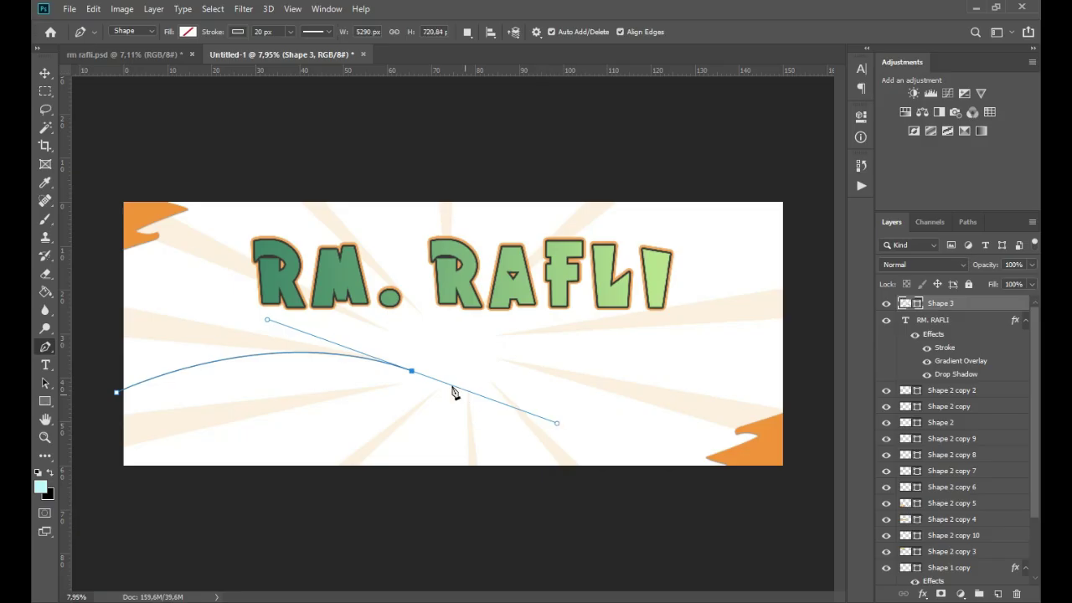
{"action": "left_click", "coordinate": [412, 371], "text": "alt"}
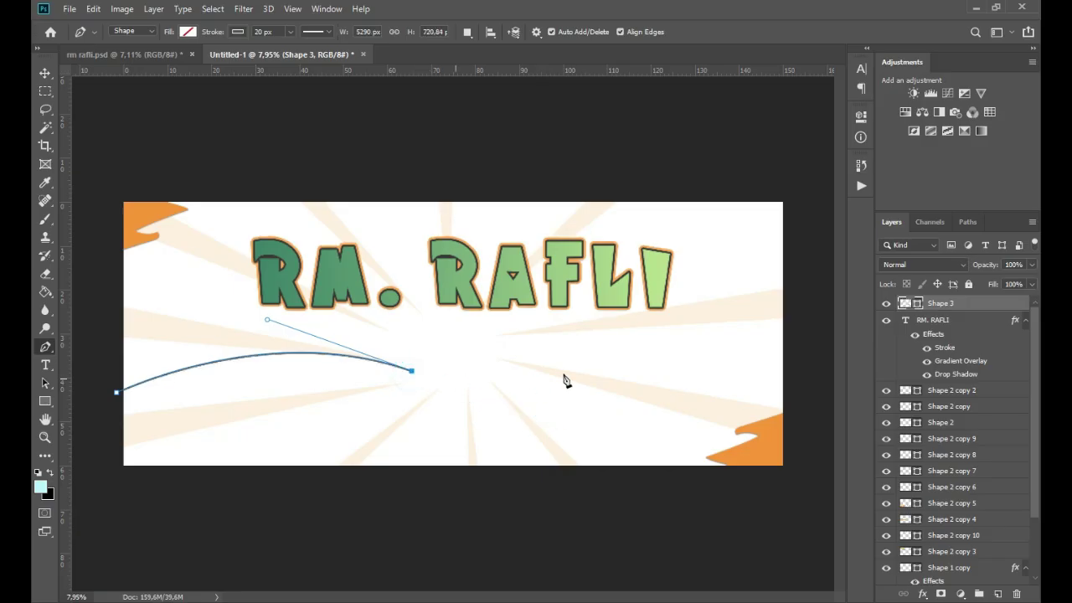
{"action": "left_click_drag", "start_coordinate": [619, 356], "coordinate": [828, 273]}
{"action": "left_click", "coordinate": [620, 355], "text": "alt"}
{"action": "left_click", "coordinate": [793, 294], "text": "alt"}
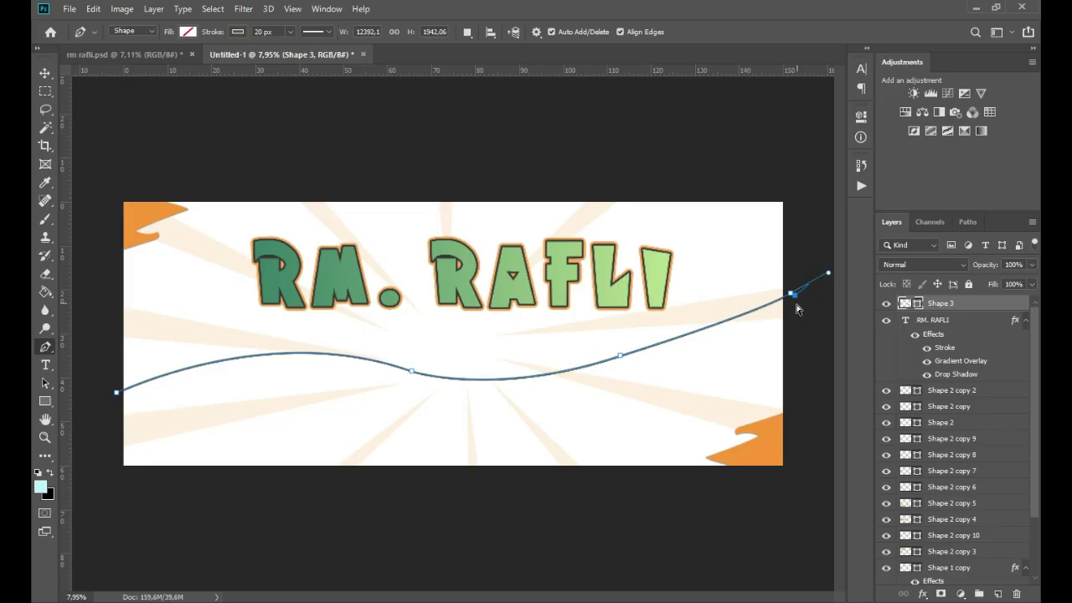
{"action": "left_click", "coordinate": [791, 296], "text": "alt"}
Continue the path down past the banner's right edge and back along a wavy lower curve, closing it at the starting point.
{"action": "left_click", "coordinate": [797, 344]}
{"action": "left_click", "coordinate": [800, 371]}
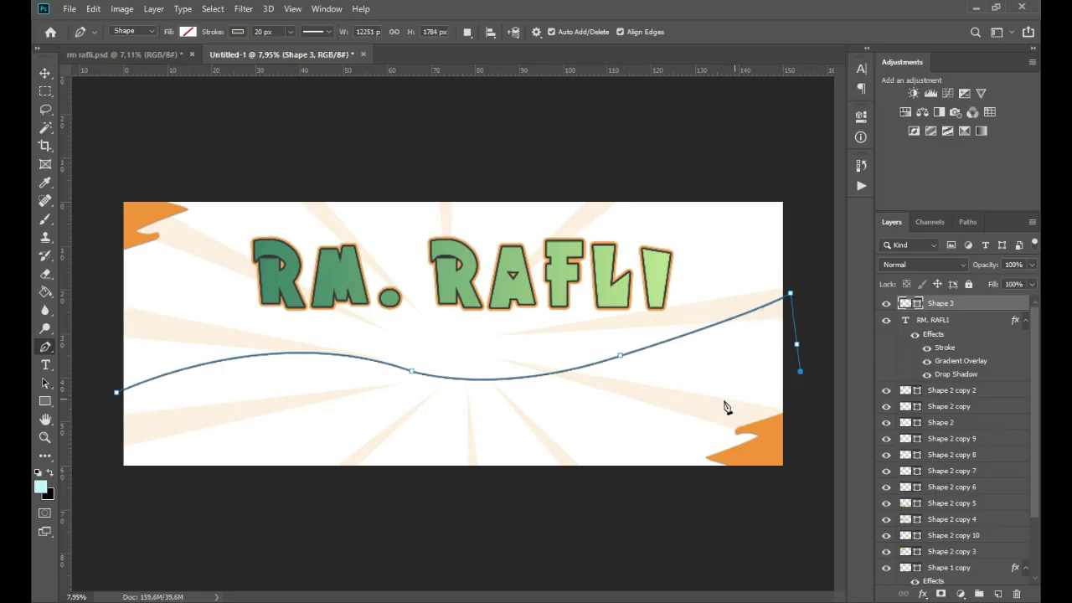
{"action": "left_click_drag", "start_coordinate": [636, 441], "coordinate": [536, 505]}
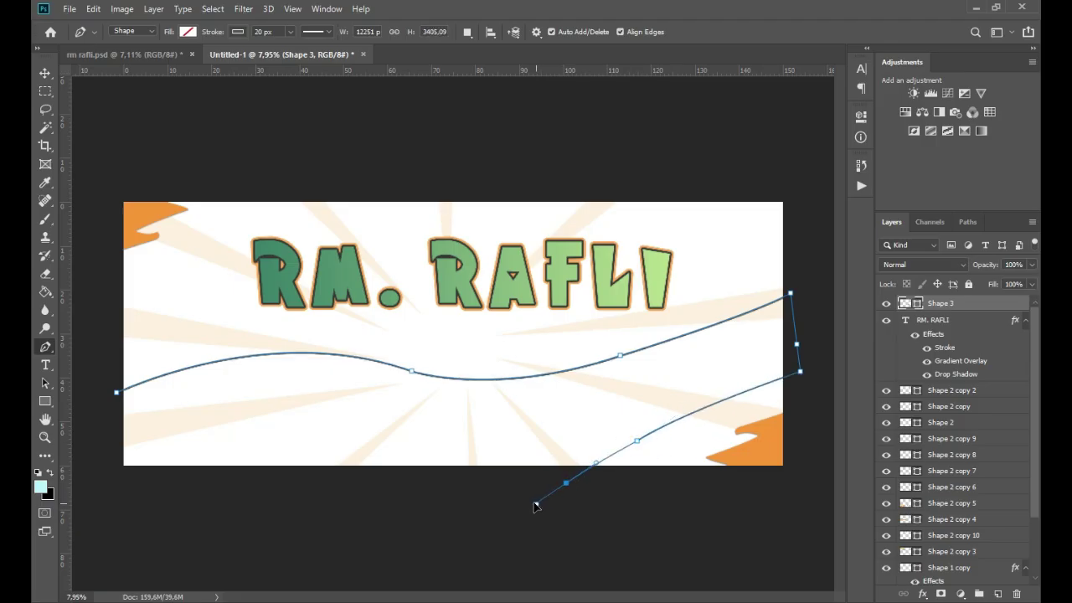
{"action": "left_click", "coordinate": [567, 483]}
{"action": "left_click_drag", "start_coordinate": [371, 438], "coordinate": [307, 397]}
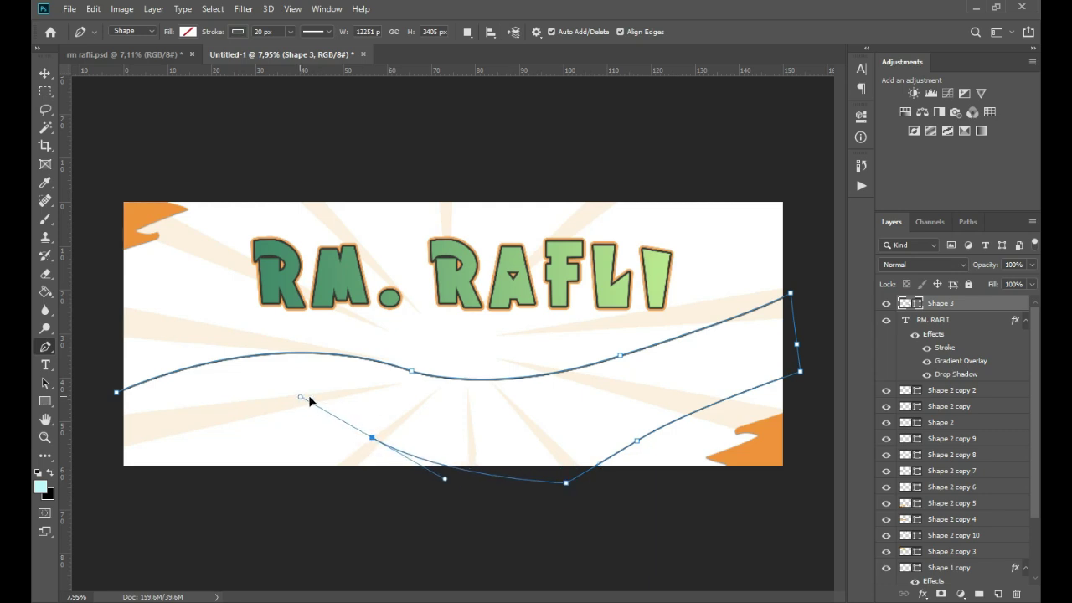
{"action": "left_click", "coordinate": [372, 437]}
{"action": "mouse_move", "coordinate": [115, 437]}
{"action": "left_mouse_down"}
{"action": "mouse_move", "coordinate": [35, 526]}
{"action": "mouse_move", "coordinate": [36, 500]}
{"action": "left_mouse_up"}
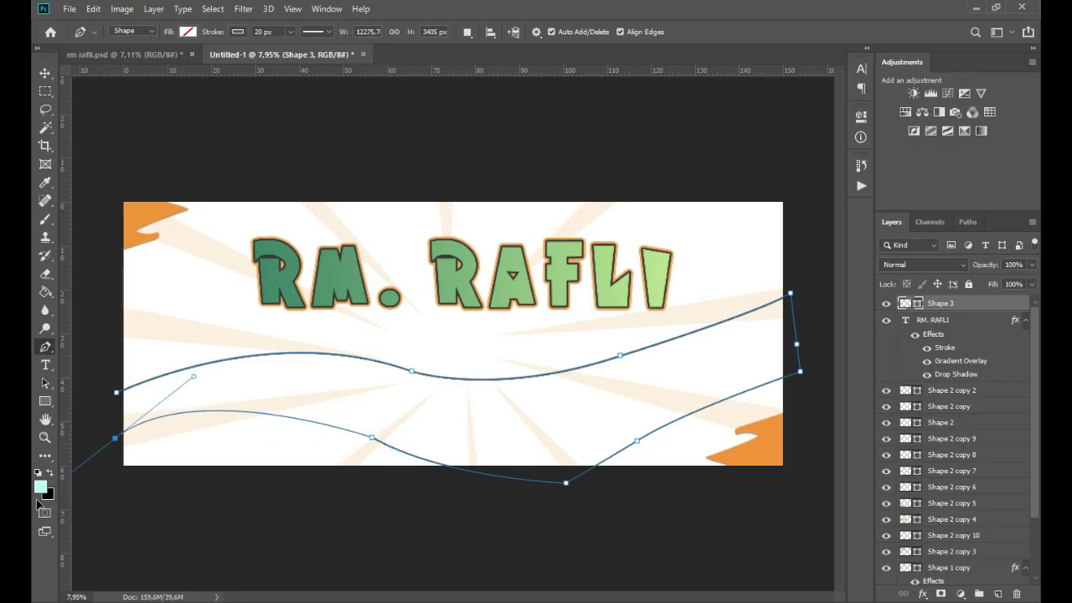
{"action": "left_click", "coordinate": [115, 437]}
{"action": "left_click", "coordinate": [116, 392]}
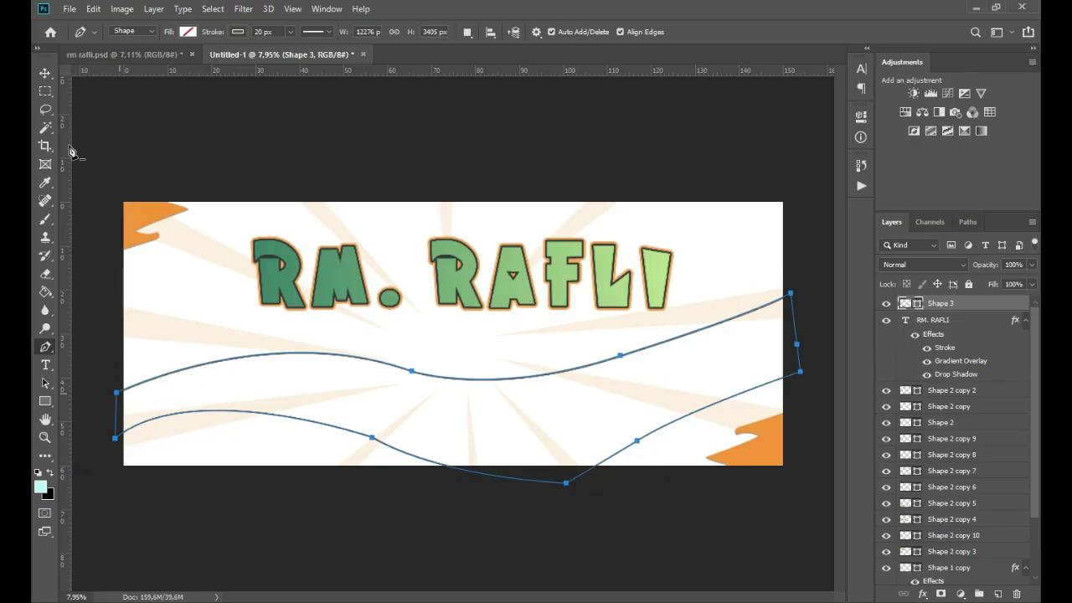
Remove the wavy shape's stroke and fill it with the recently used orange.
{"action": "left_click", "coordinate": [243, 32]}
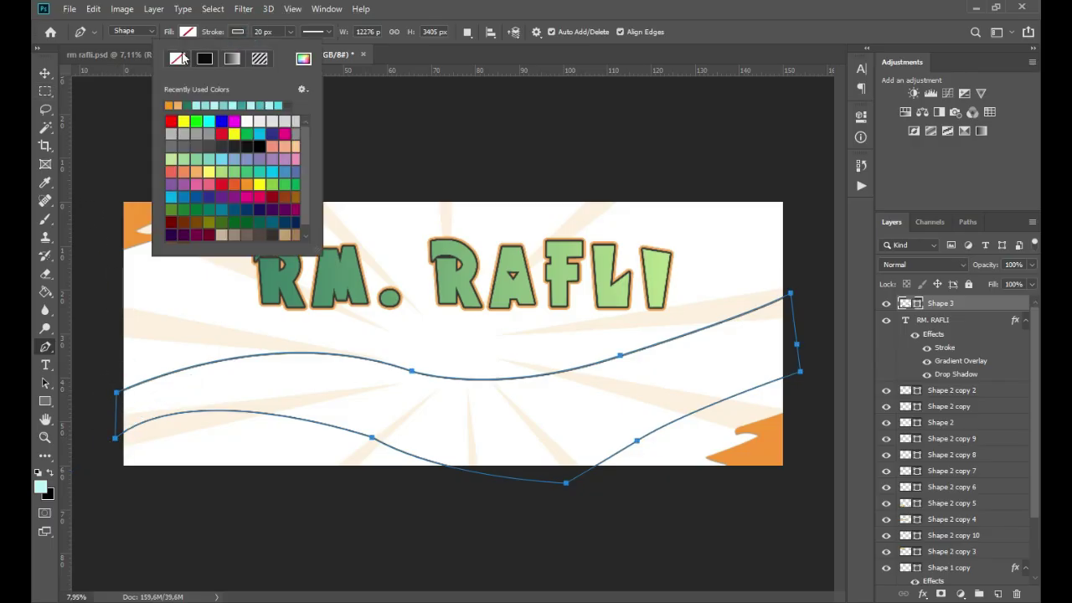
{"action": "left_click", "coordinate": [237, 32]}
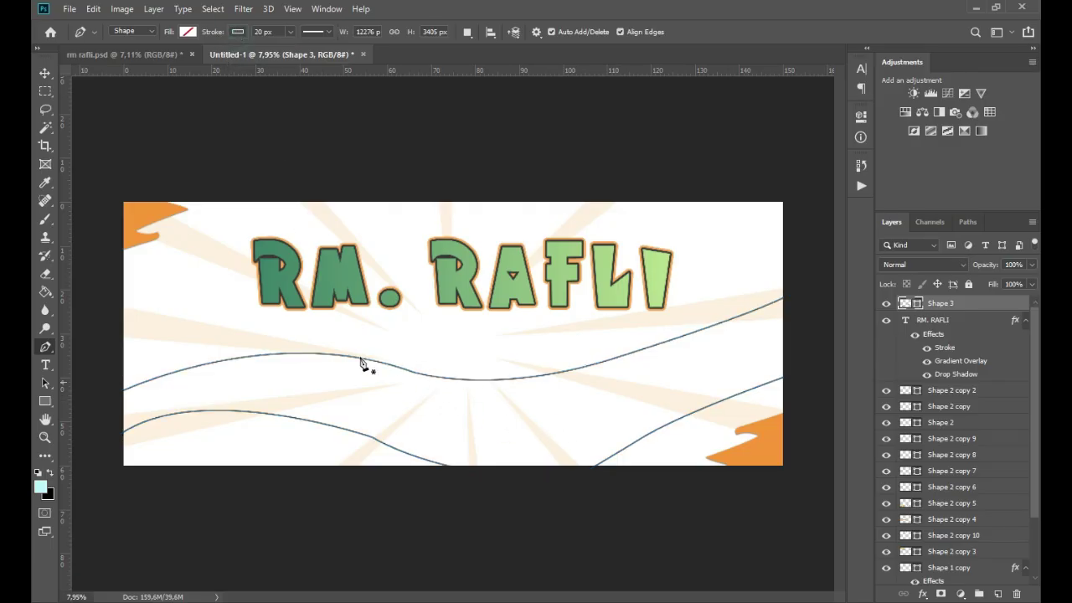
{"action": "left_click", "coordinate": [234, 31]}
{"action": "left_click", "coordinate": [174, 58]}
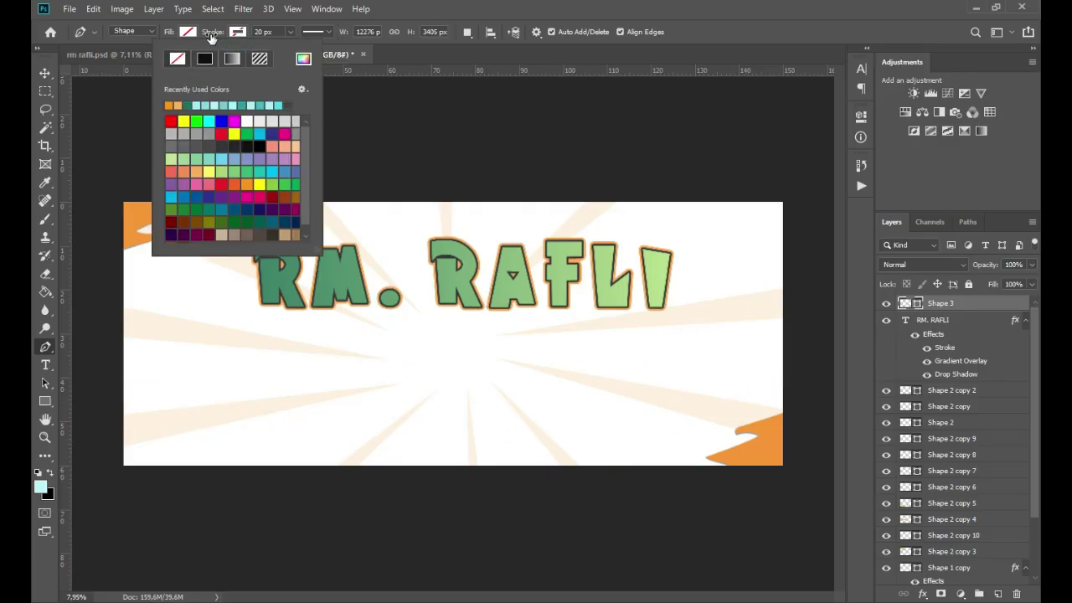
{"action": "left_click", "coordinate": [193, 32]}
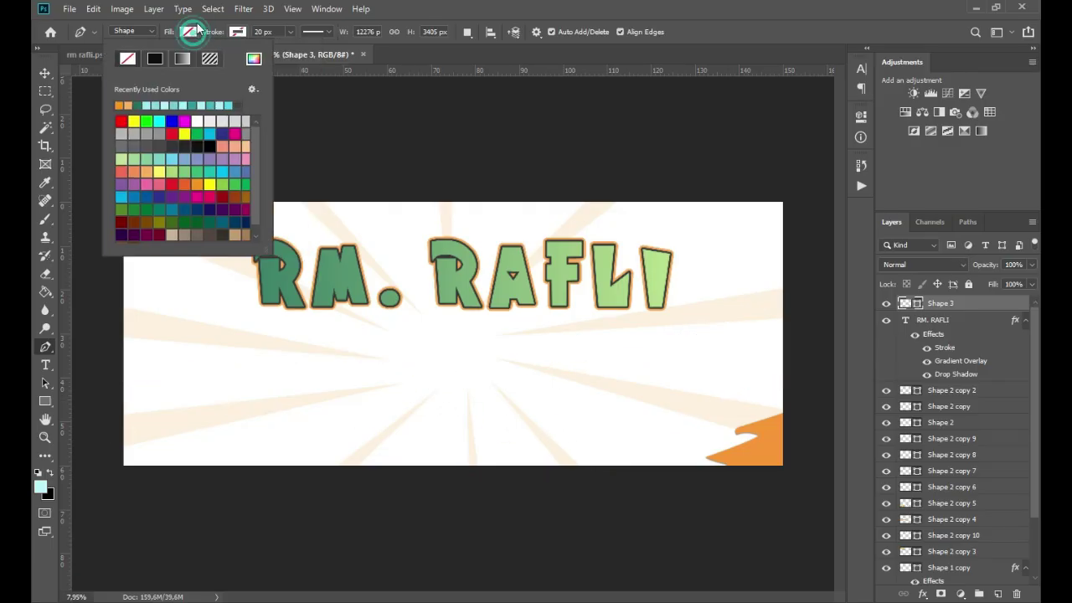
{"action": "left_click", "coordinate": [120, 106]}
{"action": "left_click", "coordinate": [44, 76]}
{"action": "left_click", "coordinate": [137, 112]}
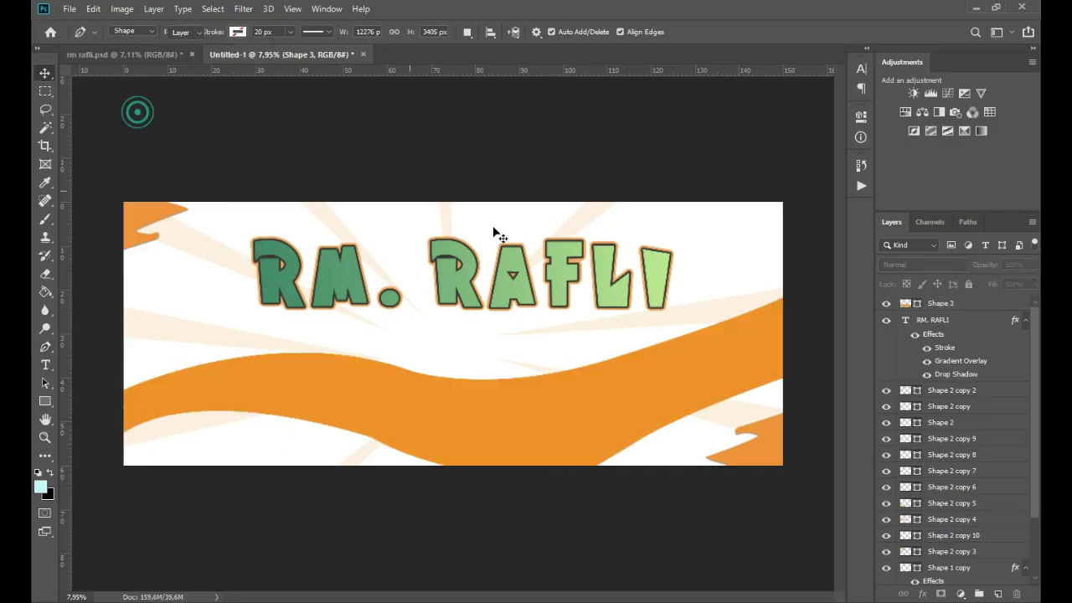
Shift the orange wavy band slightly left and stretch its upper side upward to make it taller.
{"action": "scroll", "coordinate": [694, 388], "scroll_direction": "down", "scroll_amount": 6}
{"action": "scroll", "coordinate": [692, 387], "scroll_direction": "up", "scroll_amount": 4}
{"action": "scroll", "coordinate": [694, 390], "scroll_direction": "up", "scroll_amount": 1}
{"action": "left_click_drag", "start_coordinate": [589, 394], "coordinate": [561, 395]}
{"action": "left_click_drag", "start_coordinate": [452, 291], "coordinate": [454, 270]}
{"action": "key", "text": "Return"}
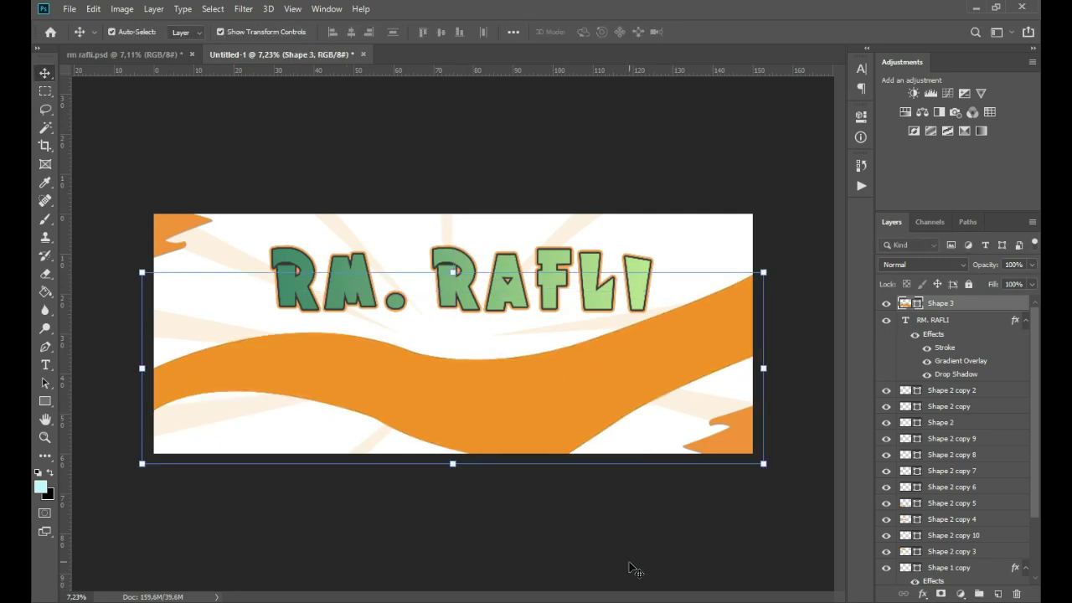
{"action": "scroll", "coordinate": [487, 479], "scroll_direction": "down", "scroll_amount": 3}
{"action": "scroll", "coordinate": [487, 478], "scroll_direction": "up", "scroll_amount": 2}
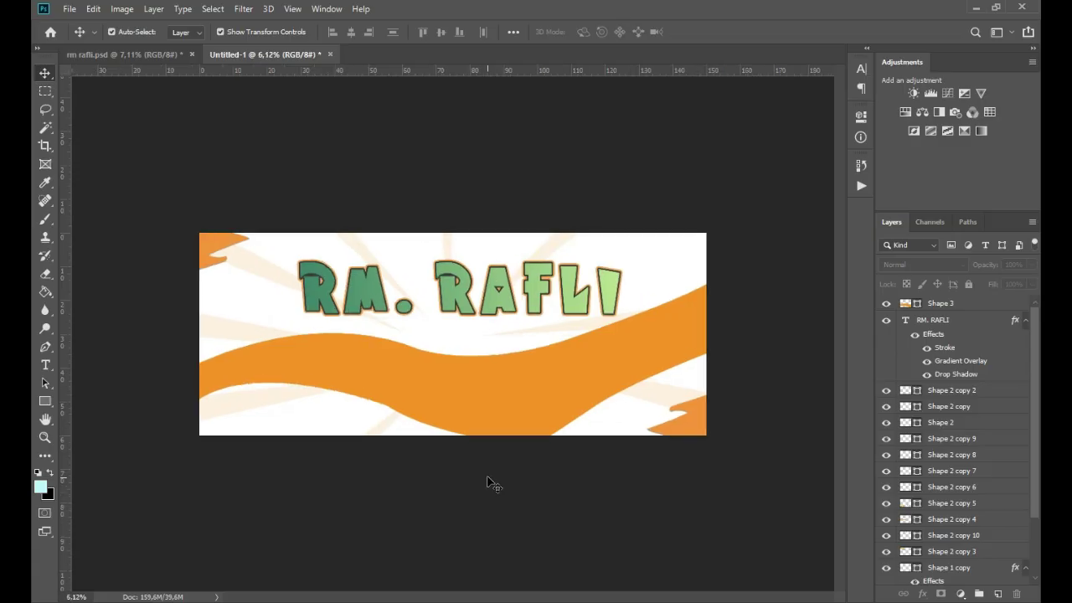
{"action": "left_click", "coordinate": [203, 379]}
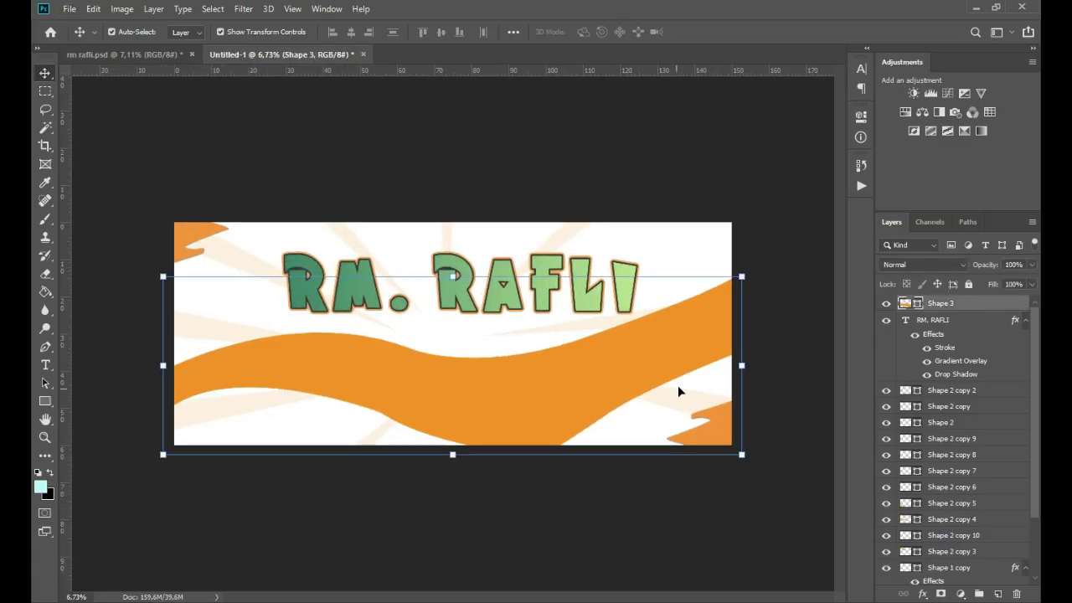
{"action": "left_click", "coordinate": [697, 171]}
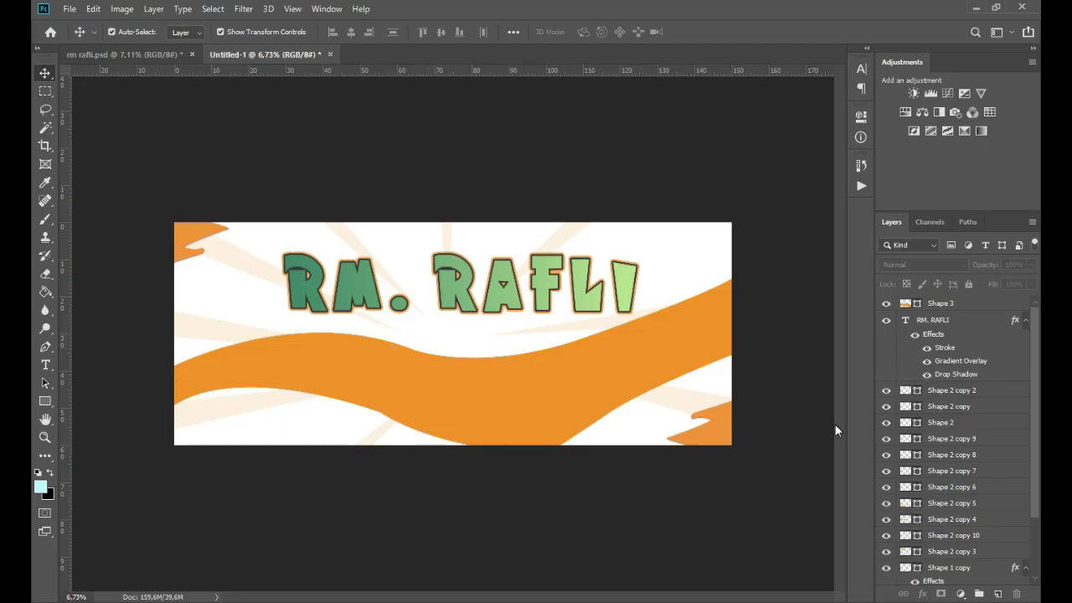
Rasterize the Shape 3 layer holding the orange wavy band.
{"action": "left_click", "coordinate": [950, 305]}
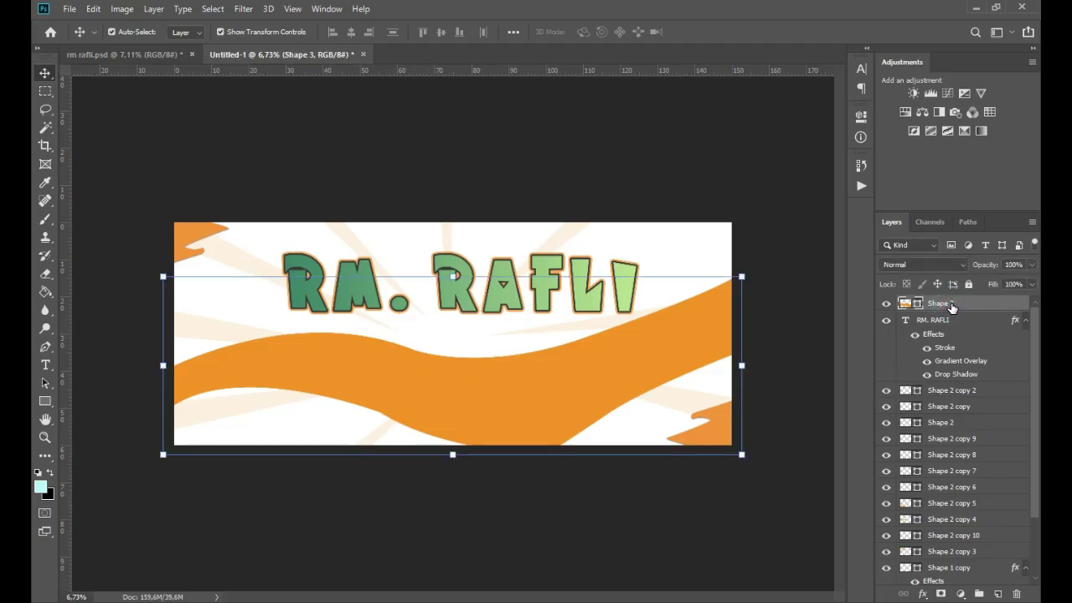
{"action": "right_click", "coordinate": [952, 303]}
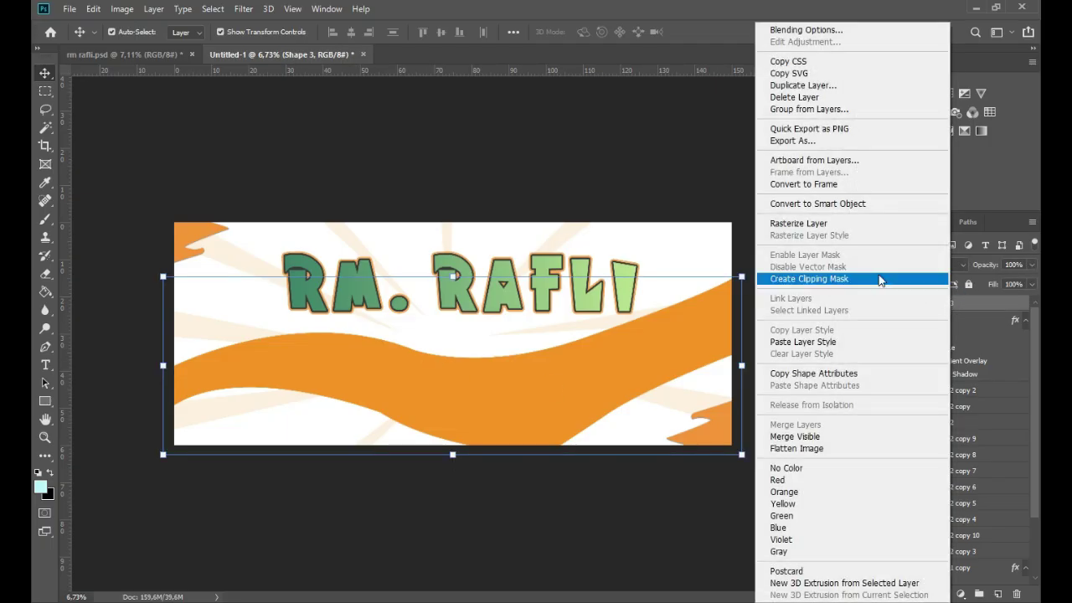
{"action": "left_click", "coordinate": [830, 225]}
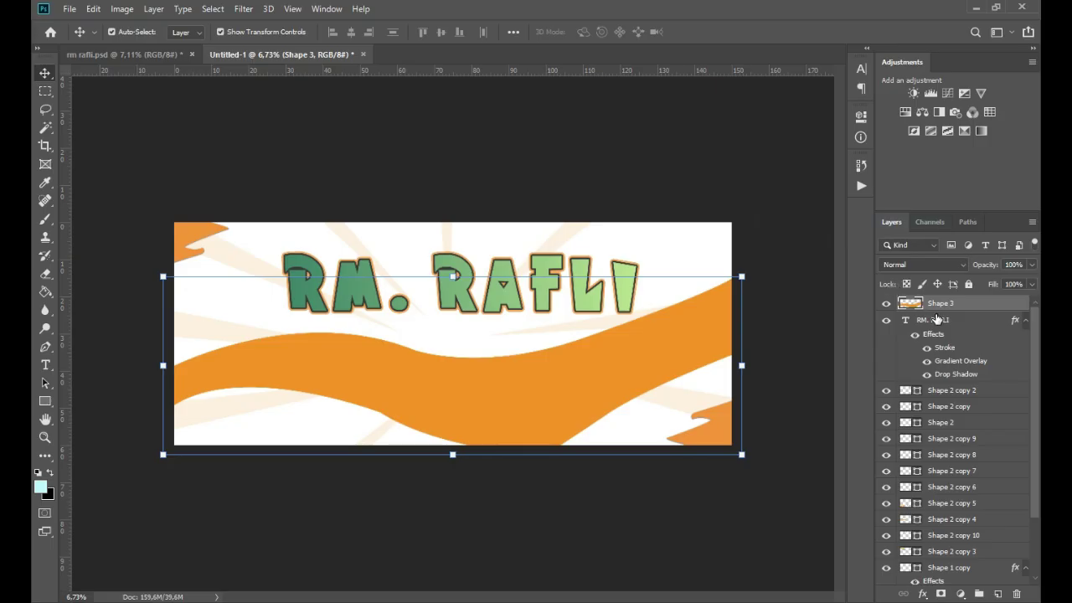
Open the Shape 3 layer's blending options and enable Drop Shadow, Stroke and Outer Glow on the wavy band.
{"action": "right_click", "coordinate": [945, 310]}
{"action": "left_click", "coordinate": [825, 28]}
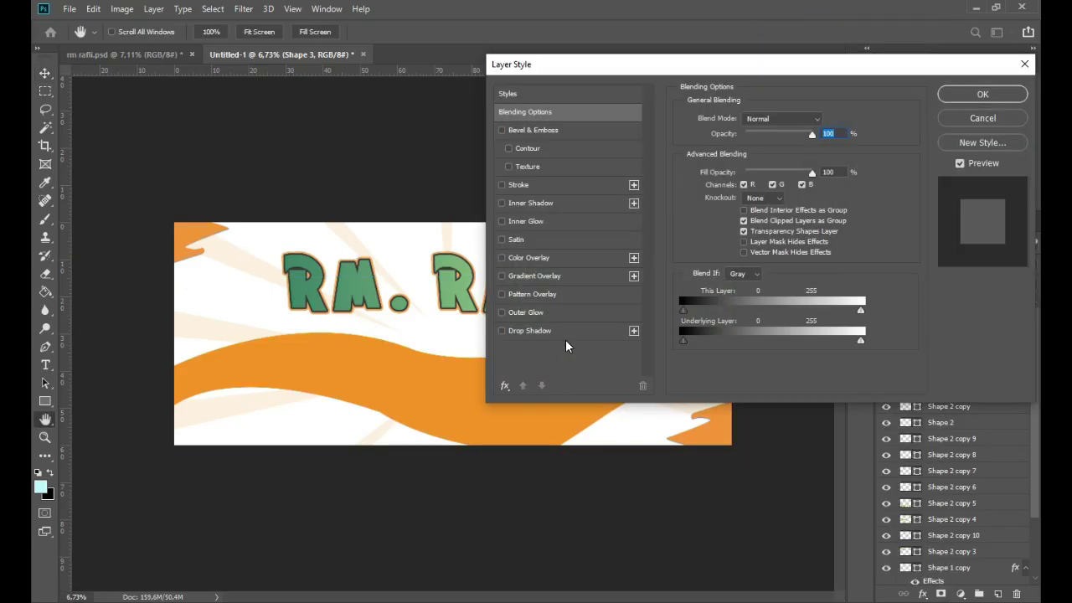
{"action": "left_click", "coordinate": [531, 331]}
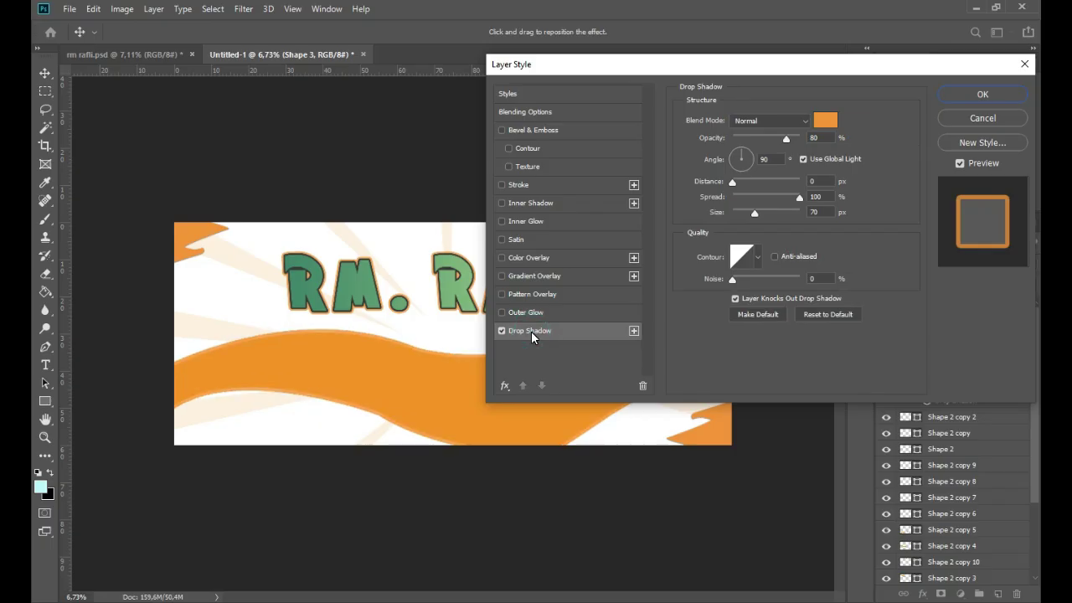
{"action": "left_click", "coordinate": [519, 185]}
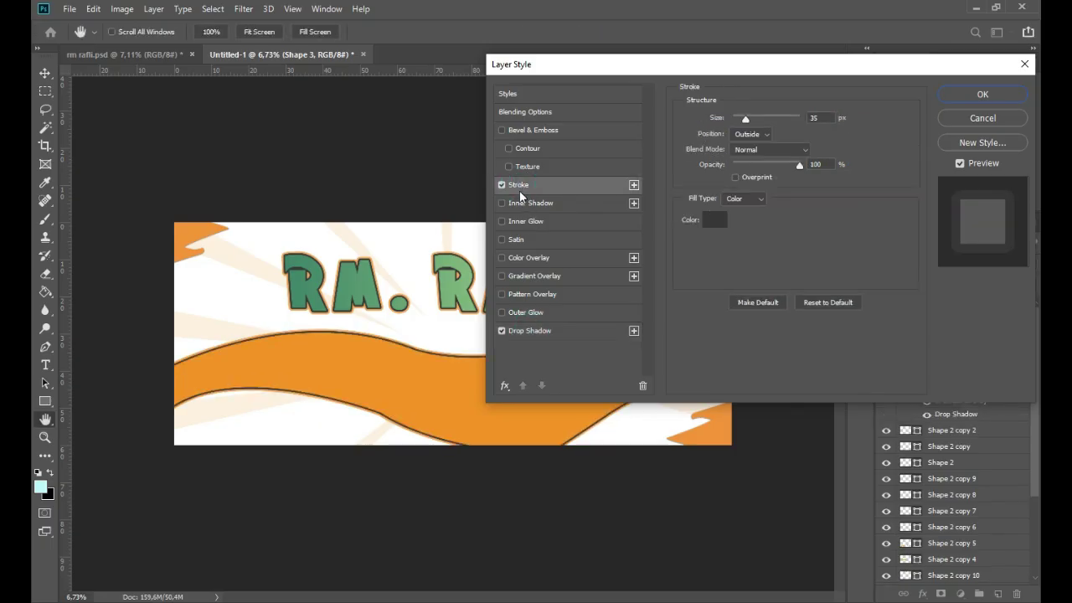
{"action": "left_click", "coordinate": [545, 311]}
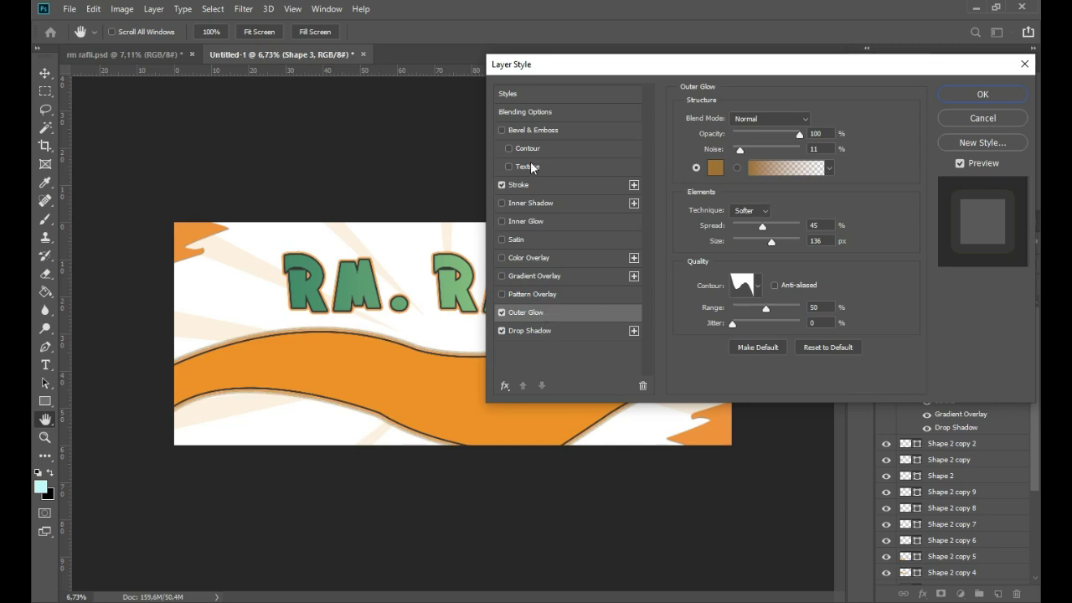
Recolour the band's stroke to very dark maroon 1d0909 and reduce the stroke's opacity to about 90%.
{"action": "left_click", "coordinate": [529, 190]}
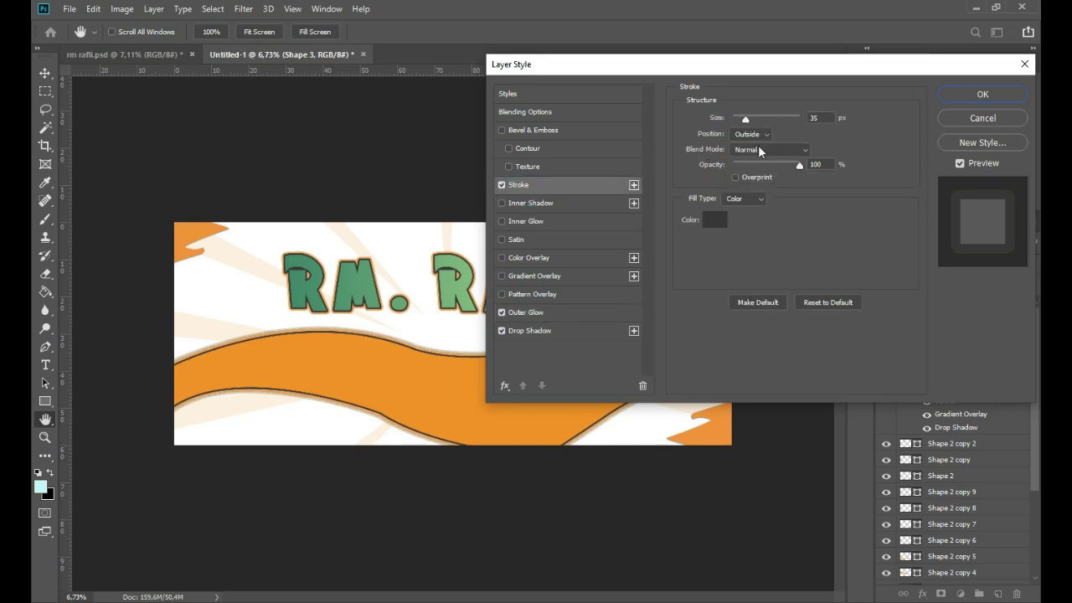
{"action": "left_click", "coordinate": [719, 223]}
{"action": "left_click_drag", "start_coordinate": [813, 335], "coordinate": [800, 344]}
{"action": "left_click", "coordinate": [796, 342]}
{"action": "left_click", "coordinate": [789, 344]}
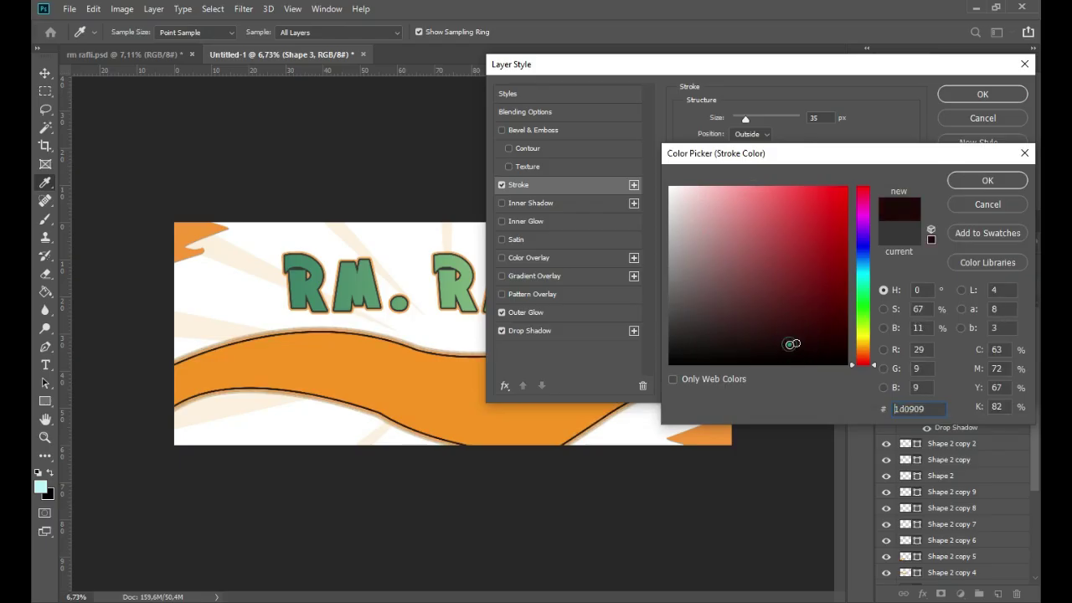
{"action": "left_click", "coordinate": [986, 180]}
{"action": "mouse_move", "coordinate": [798, 165]}
{"action": "left_mouse_down"}
{"action": "mouse_move", "coordinate": [764, 166]}
{"action": "mouse_move", "coordinate": [793, 166]}
{"action": "left_mouse_up"}
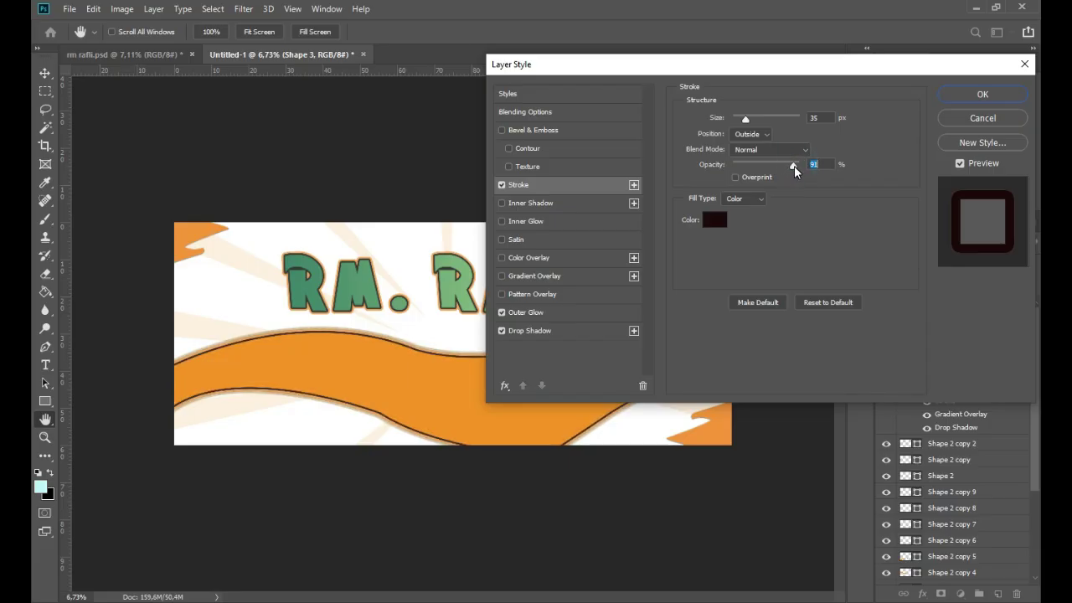
{"action": "left_click", "coordinate": [822, 164]}
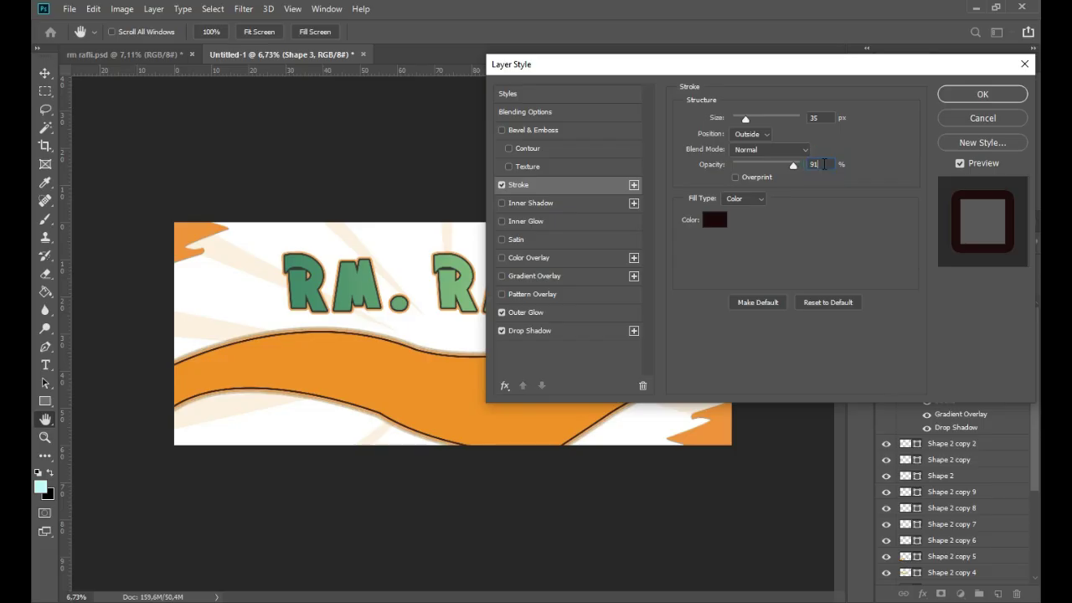
{"action": "key", "text": "Down"}
Use brown a4732c for the band's Outer Glow and choose the descending wavy contour with a dip in the middle.
{"action": "left_click", "coordinate": [536, 311]}
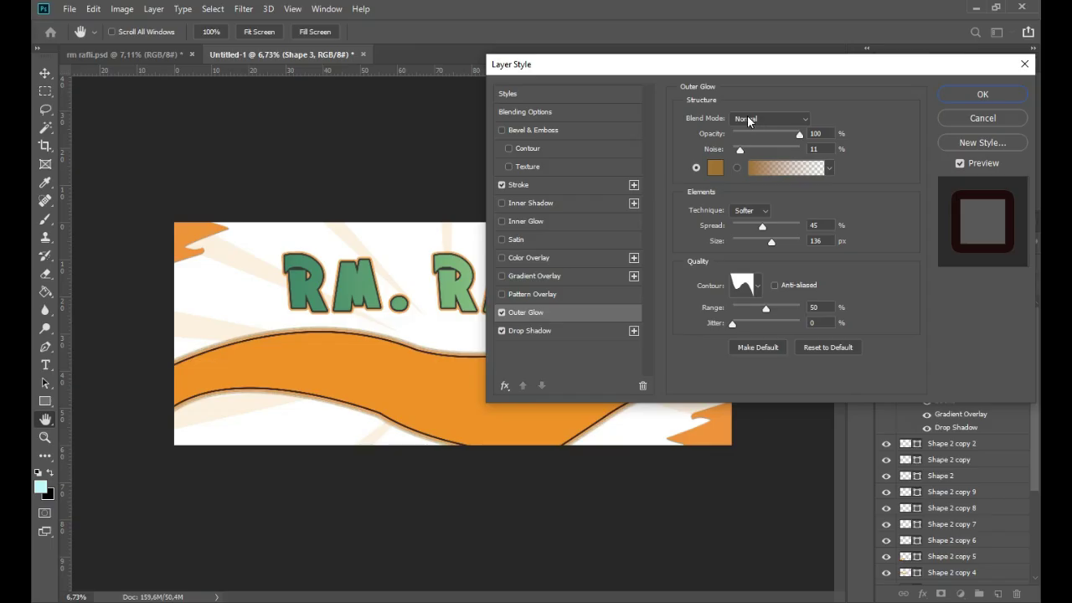
{"action": "left_click", "coordinate": [716, 168]}
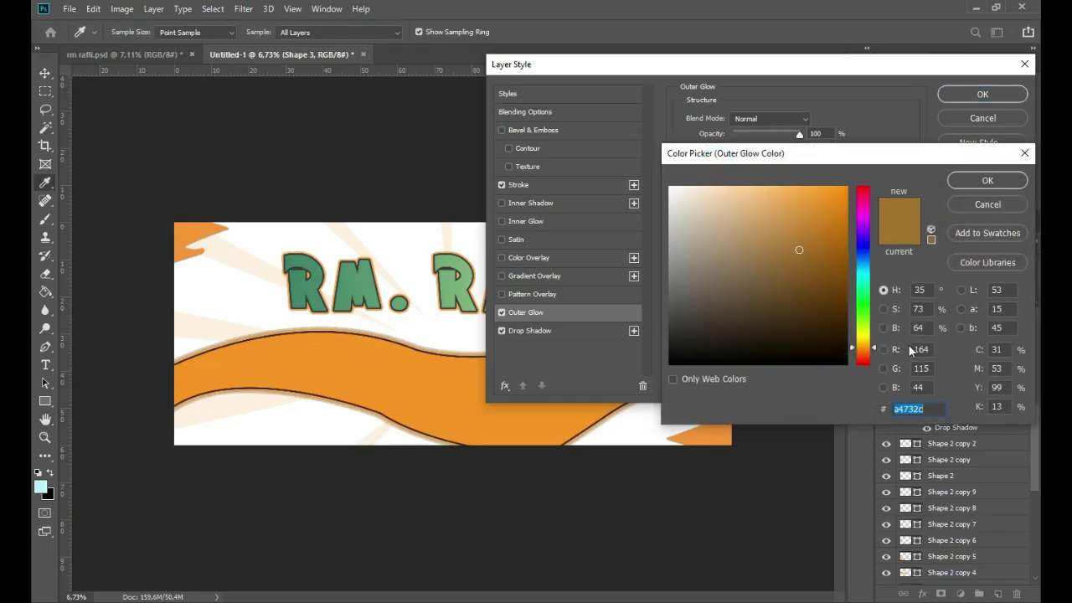
{"action": "left_click", "coordinate": [977, 181]}
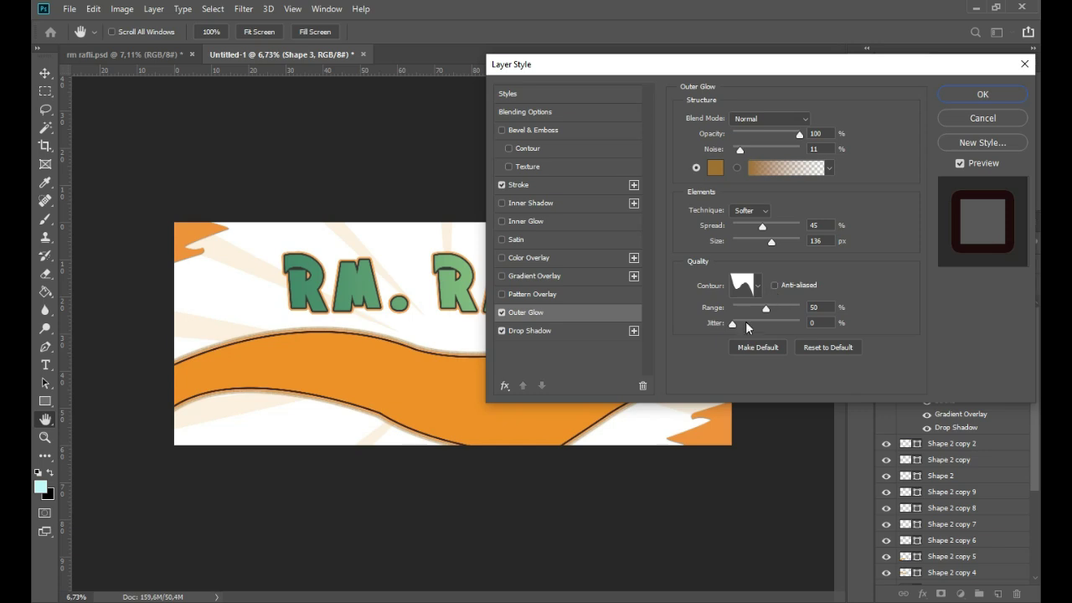
{"action": "left_click", "coordinate": [758, 284]}
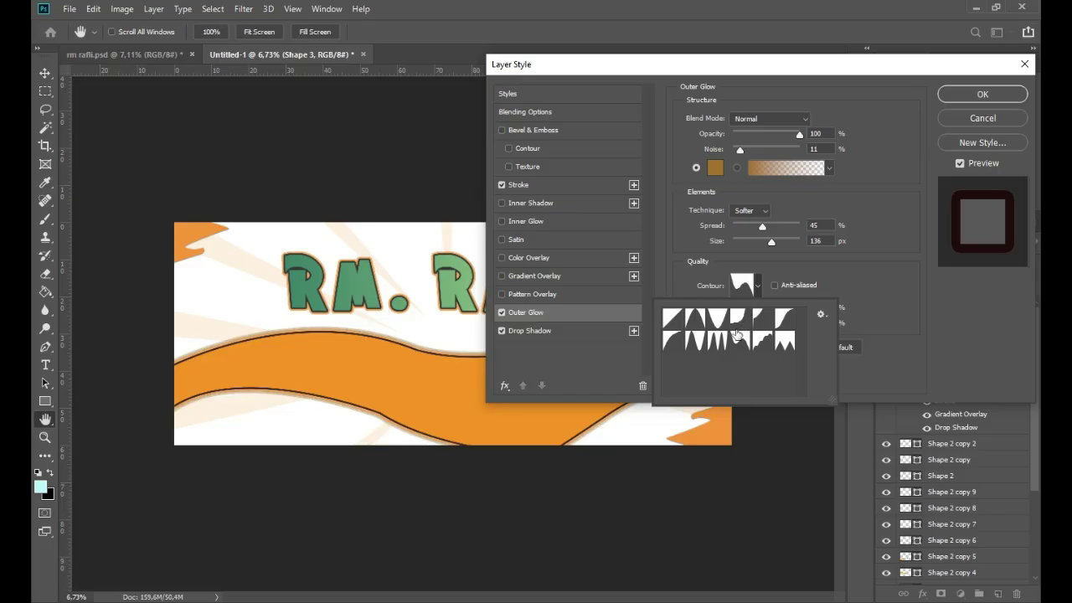
{"action": "left_click", "coordinate": [736, 341]}
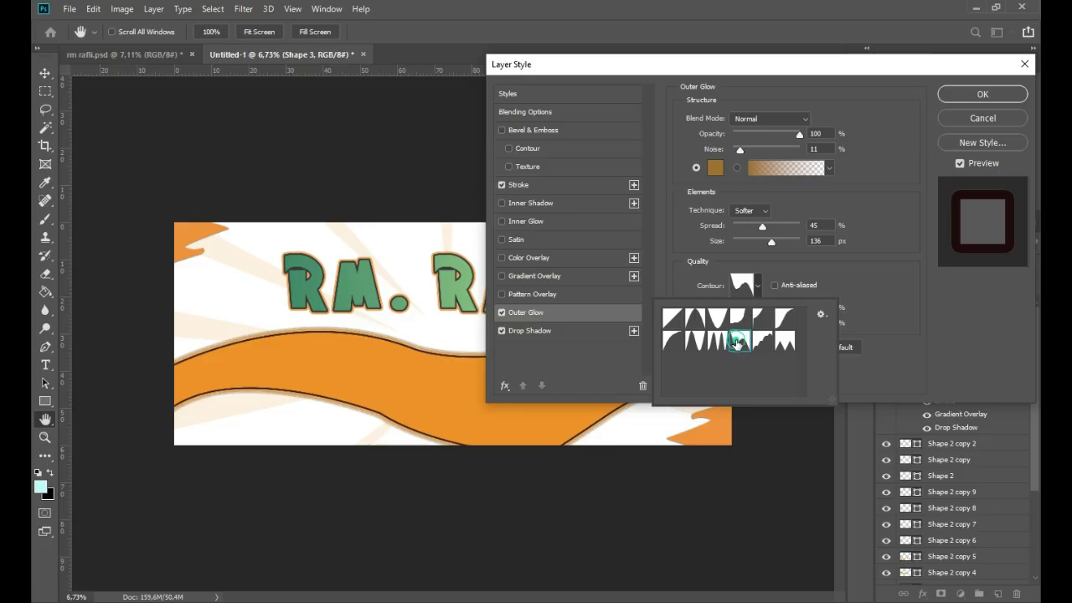
{"action": "left_click", "coordinate": [850, 280]}
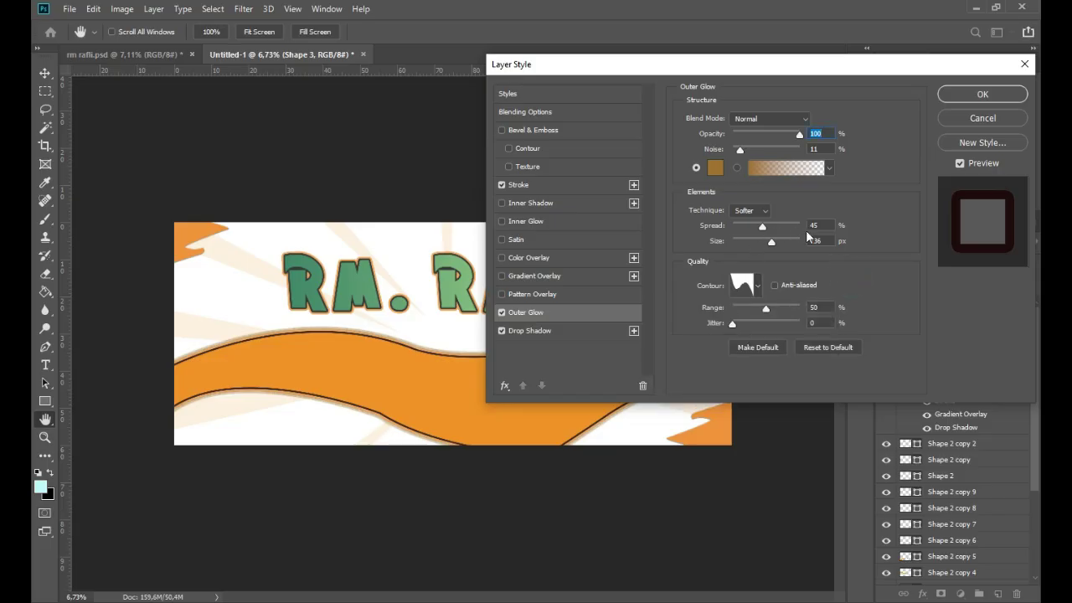
Set the Outer Glow's spread to 60% and apply the layer style to the band.
{"action": "left_click", "coordinate": [825, 226]}
{"action": "left_click", "coordinate": [825, 241]}
{"action": "left_click_drag", "start_coordinate": [763, 227], "coordinate": [775, 229]}
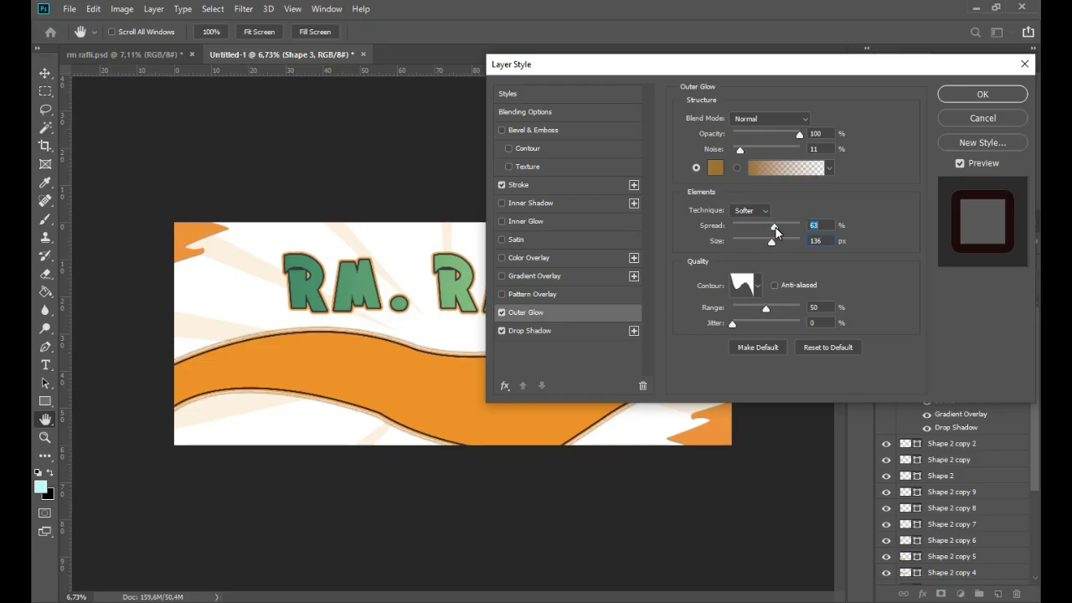
{"action": "left_click", "coordinate": [826, 227]}
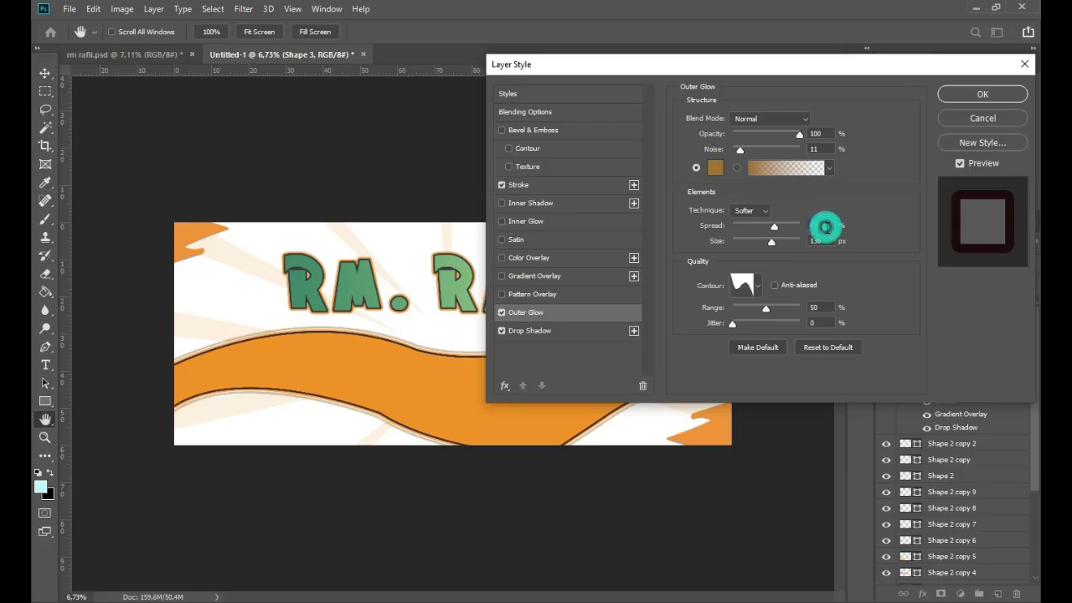
{"action": "scroll", "coordinate": [827, 227], "scroll_direction": "down", "scroll_amount": 3}
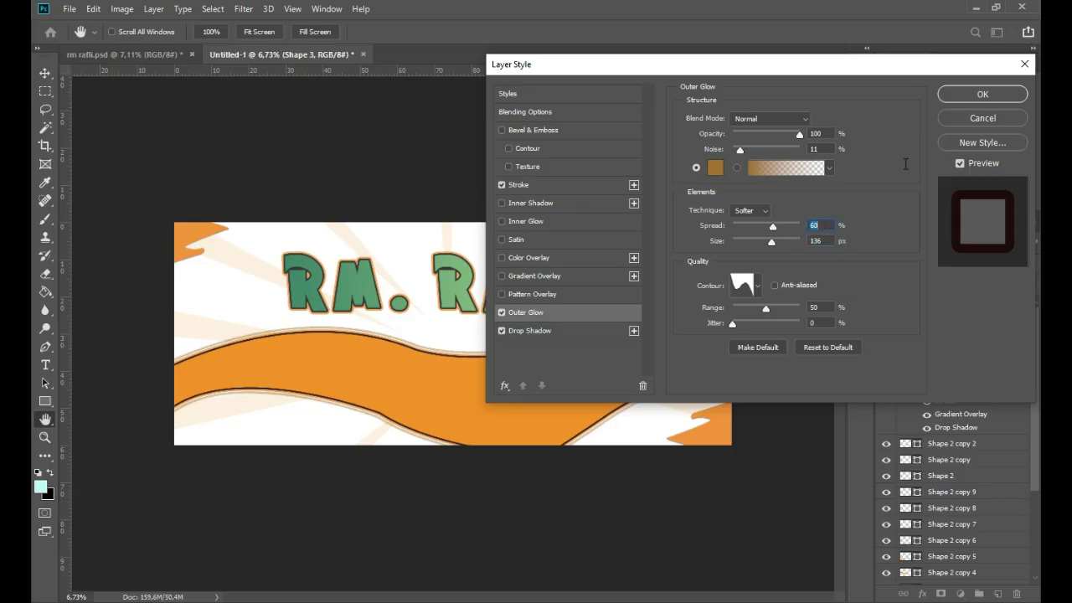
{"action": "left_click", "coordinate": [529, 331]}
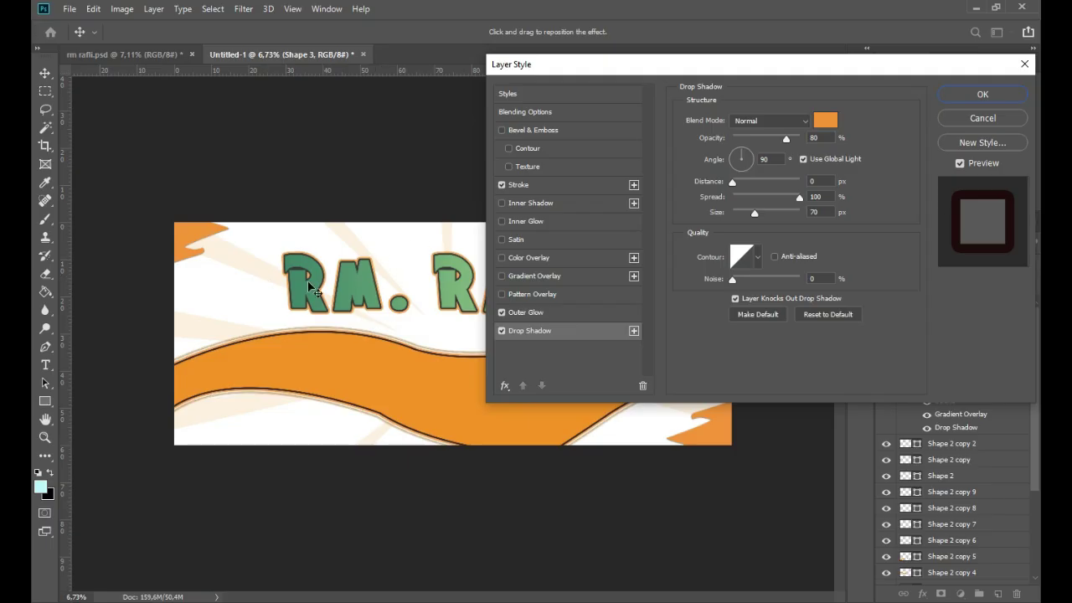
{"action": "left_click", "coordinate": [955, 99]}
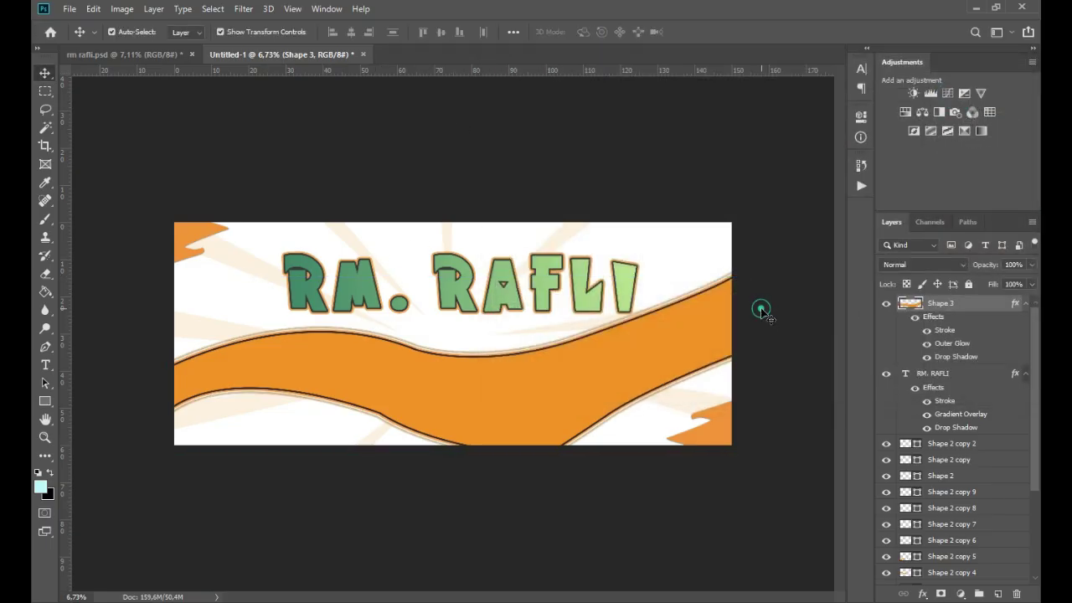
Examine the wavy band's stroke, shadow and glow edges up close and check the whole banner.
{"action": "scroll", "coordinate": [679, 400], "scroll_direction": "up", "scroll_amount": 3}
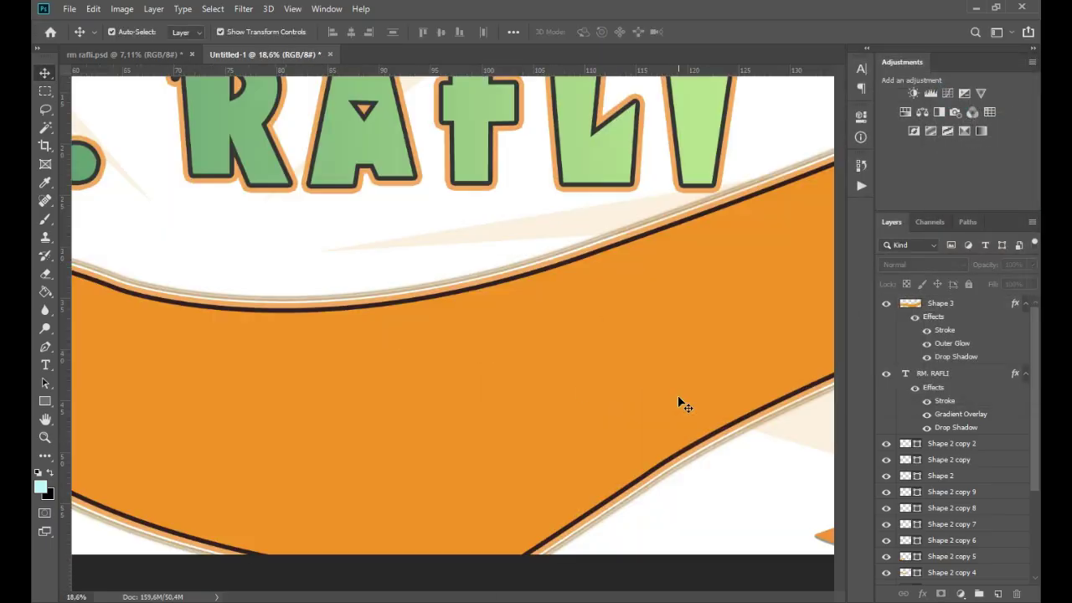
{"action": "scroll", "coordinate": [582, 264], "scroll_direction": "up", "scroll_amount": 3}
{"action": "scroll", "coordinate": [584, 257], "scroll_direction": "up", "scroll_amount": 1}
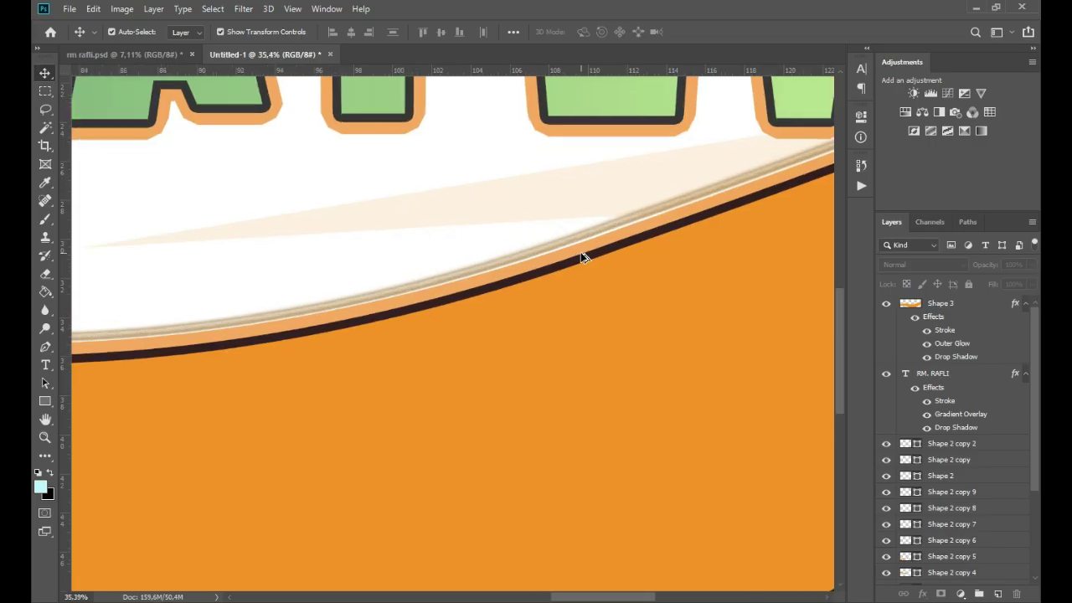
{"action": "scroll", "coordinate": [582, 257], "scroll_direction": "down", "scroll_amount": 2}
{"action": "scroll", "coordinate": [582, 257], "scroll_direction": "down", "scroll_amount": 4}
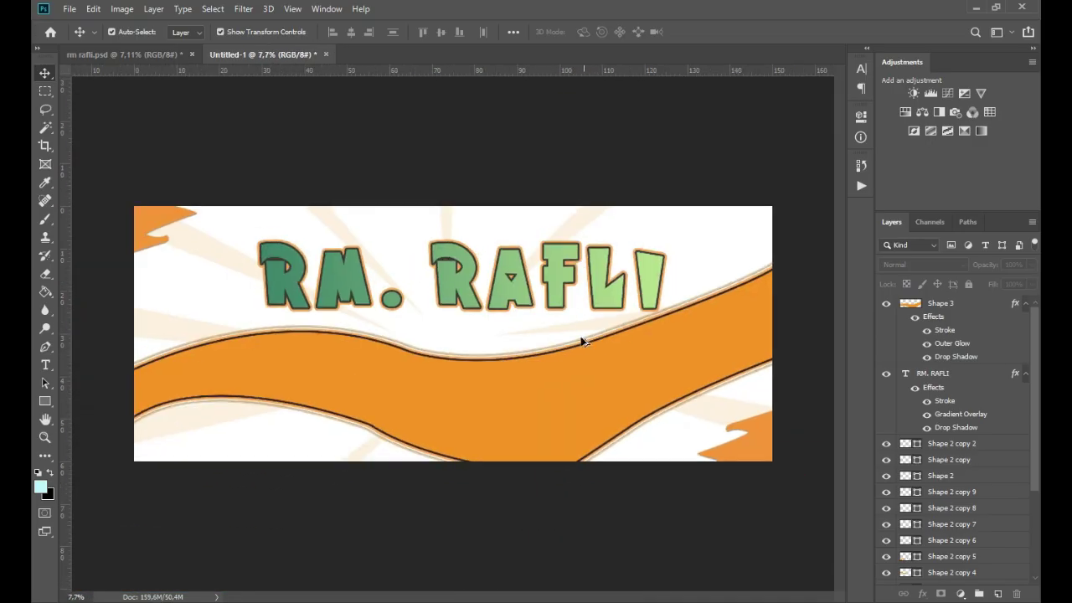
{"action": "scroll", "coordinate": [584, 403], "scroll_direction": "up", "scroll_amount": 3}
{"action": "scroll", "coordinate": [584, 405], "scroll_direction": "down", "scroll_amount": 1}
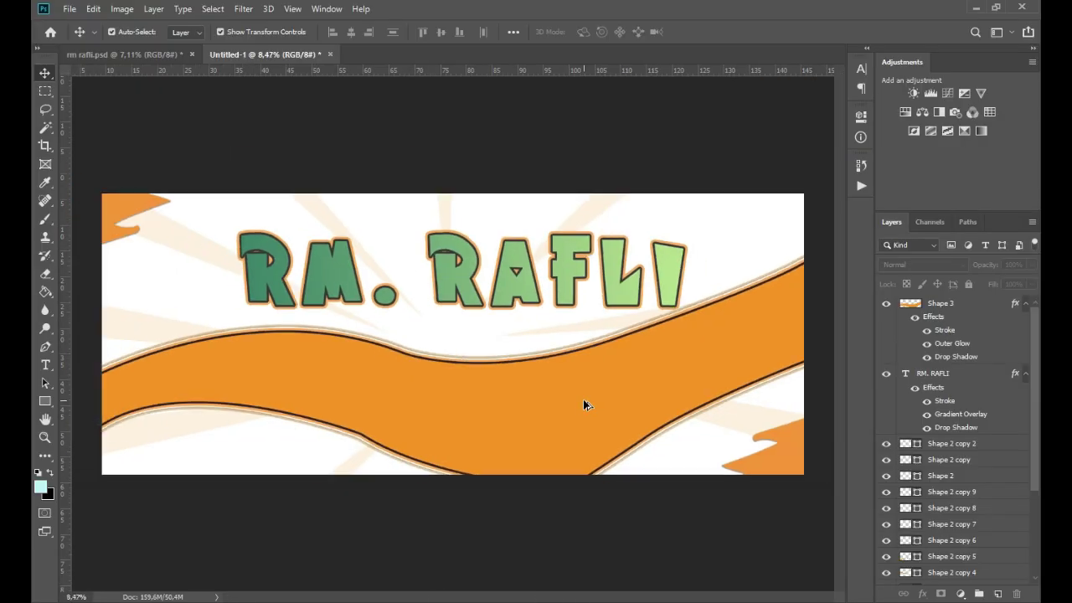
{"action": "left_click", "coordinate": [606, 400]}
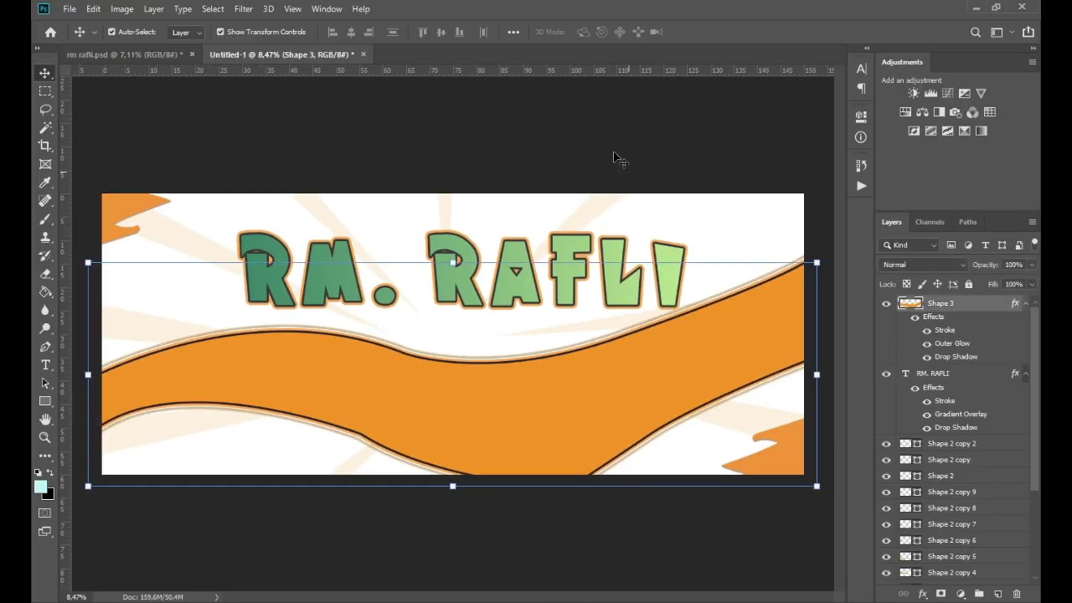
{"action": "left_click", "coordinate": [586, 107]}
{"action": "scroll", "coordinate": [658, 338], "scroll_direction": "down", "scroll_amount": 1}
Place the food images makanan-rumahan and photo from the Downloads folder above the Shape 3 layer.
{"action": "left_click", "coordinate": [690, 334]}
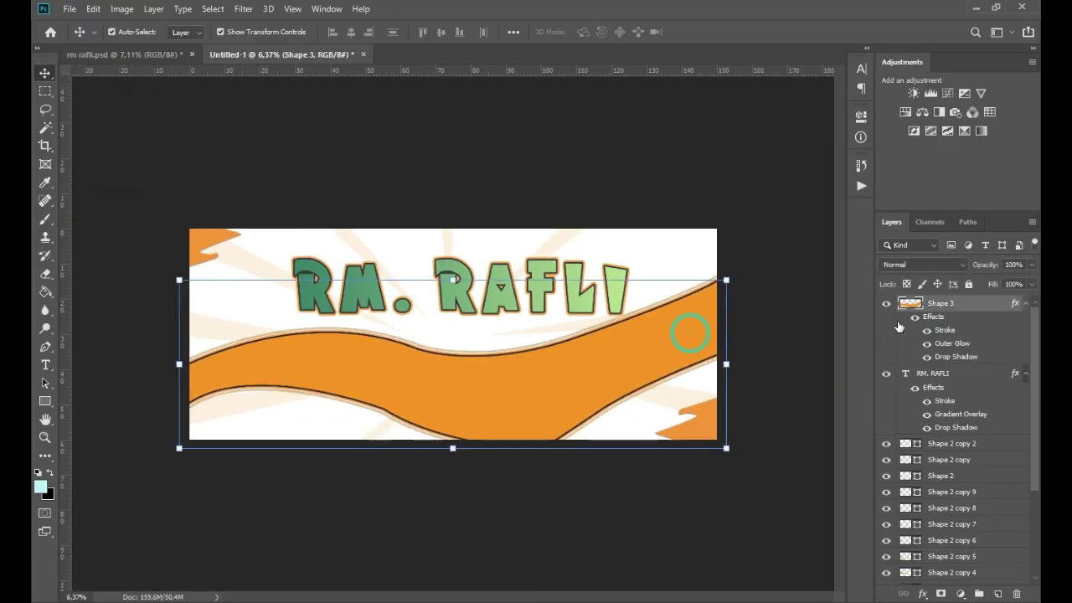
{"action": "left_click", "coordinate": [203, 602]}
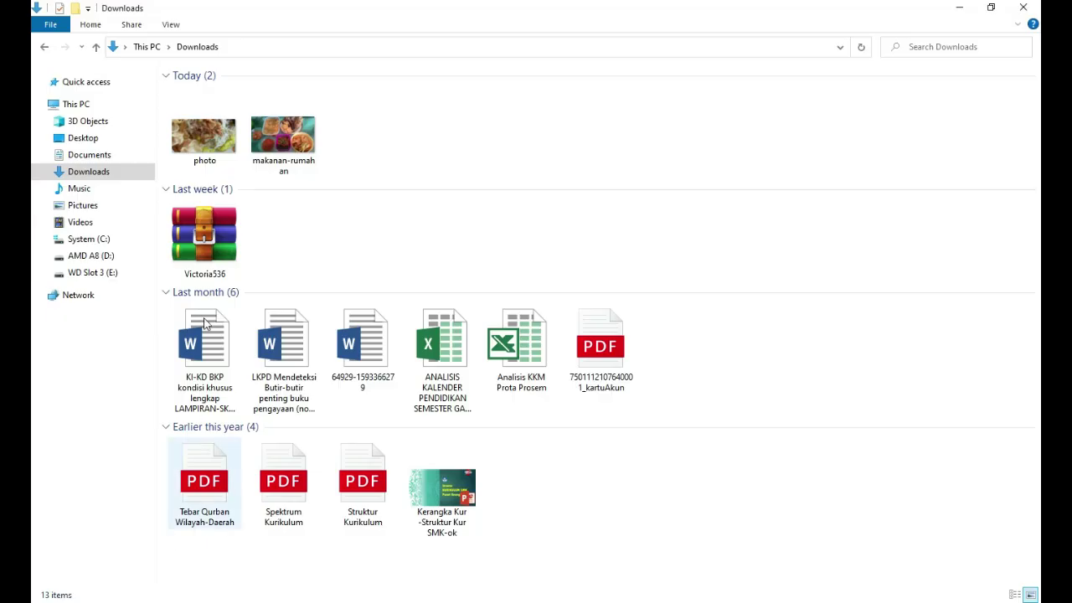
{"action": "left_click_drag", "start_coordinate": [360, 121], "coordinate": [146, 144]}
{"action": "left_click_drag", "start_coordinate": [295, 142], "coordinate": [497, 390]}
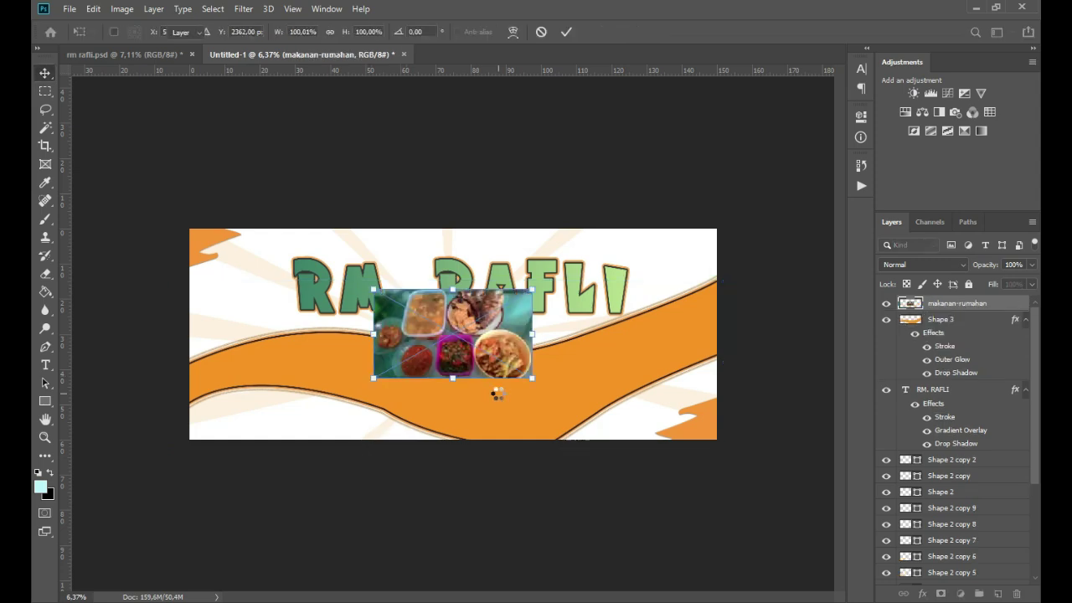
{"action": "key", "text": "Return"}
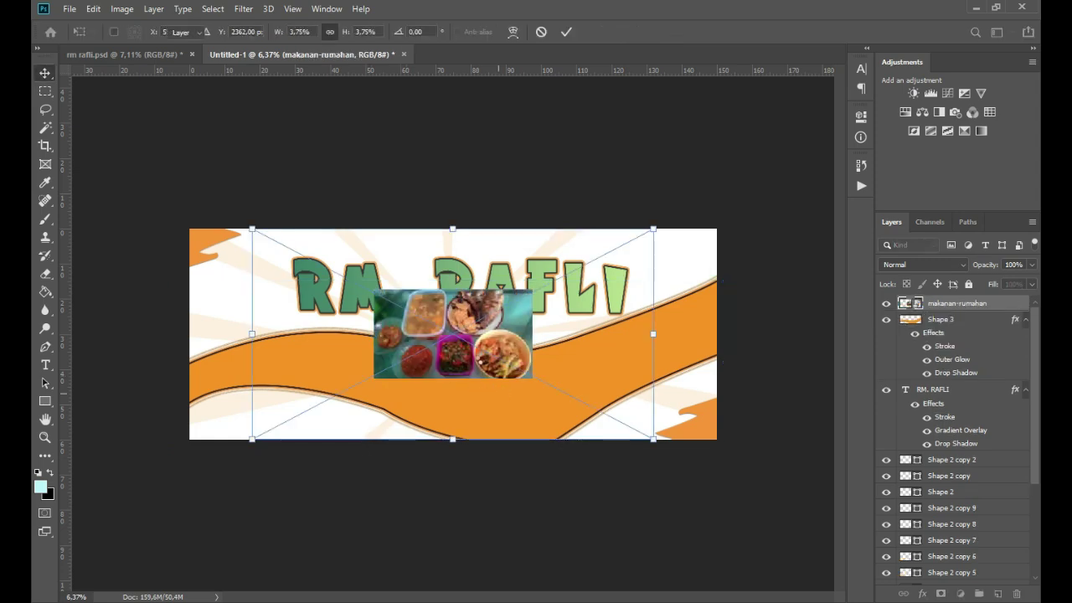
{"action": "key", "text": "Return"}
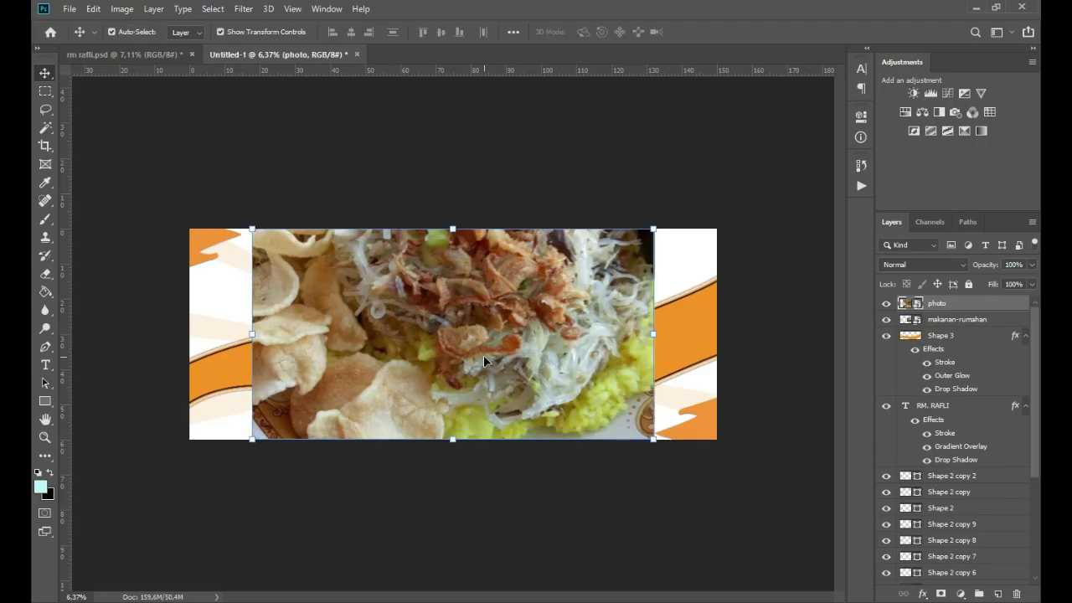
Scale down the fried-onion rice photo and position it over the banner's lower left part.
{"action": "left_click_drag", "start_coordinate": [337, 385], "coordinate": [166, 384]}
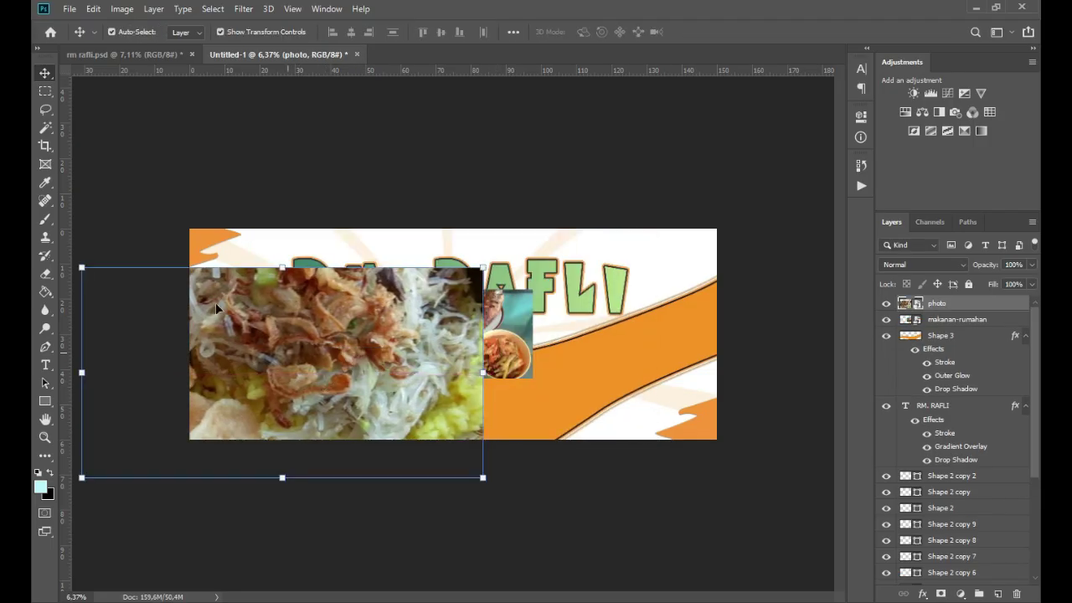
{"action": "left_click_drag", "start_coordinate": [81, 477], "coordinate": [203, 414]}
{"action": "left_click_drag", "start_coordinate": [314, 358], "coordinate": [290, 397]}
{"action": "key", "text": "Return"}
Bring the makanan-rumahan image above the photo layer and enlarge it to about 183% over the banner's lower right part.
{"action": "left_click_drag", "start_coordinate": [491, 372], "coordinate": [589, 408]}
{"action": "left_click_drag", "start_coordinate": [957, 323], "coordinate": [966, 302]}
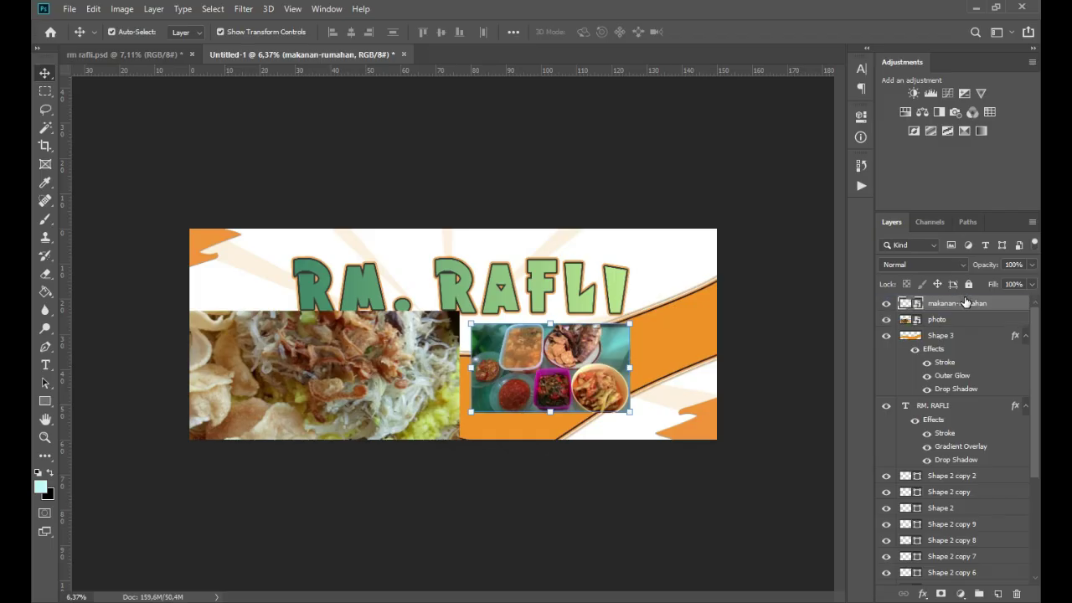
{"action": "left_click", "coordinate": [467, 322]}
{"action": "left_click_drag", "start_coordinate": [469, 323], "coordinate": [431, 300]}
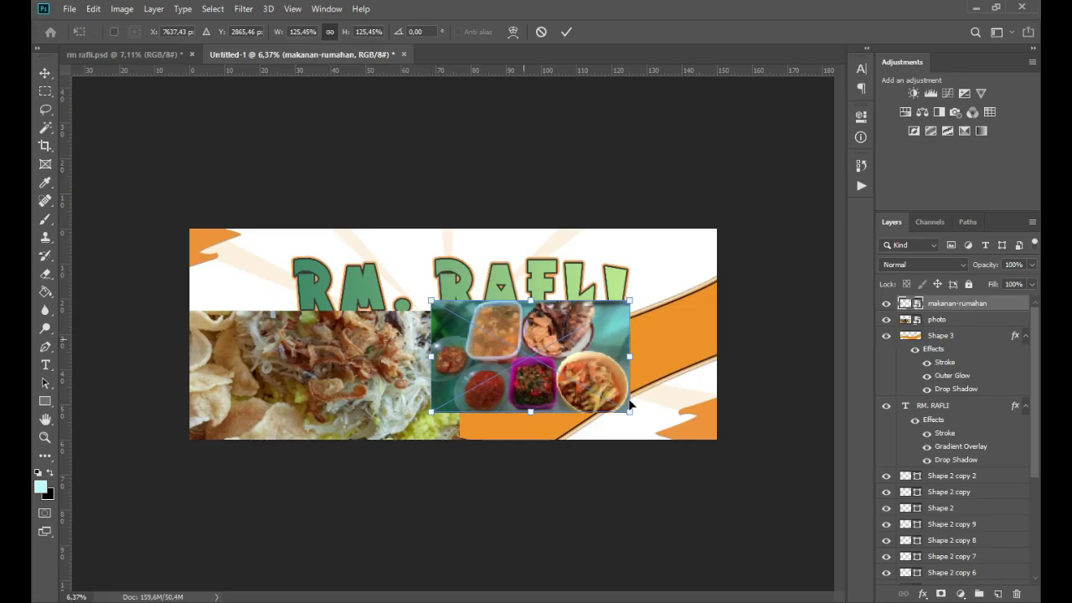
{"action": "left_click_drag", "start_coordinate": [627, 407], "coordinate": [713, 452]}
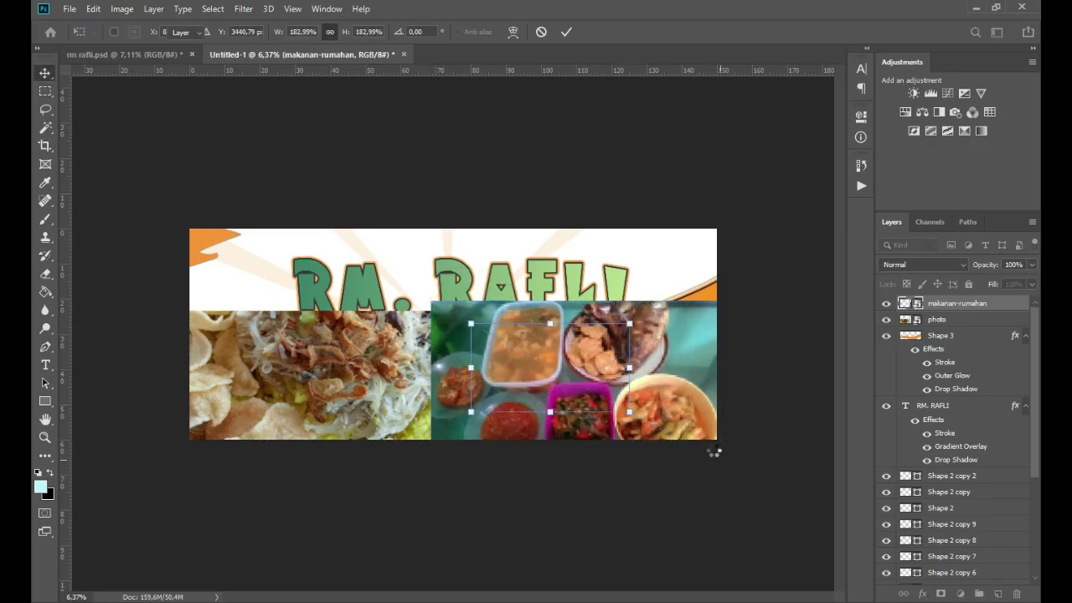
{"action": "key", "text": "Return"}
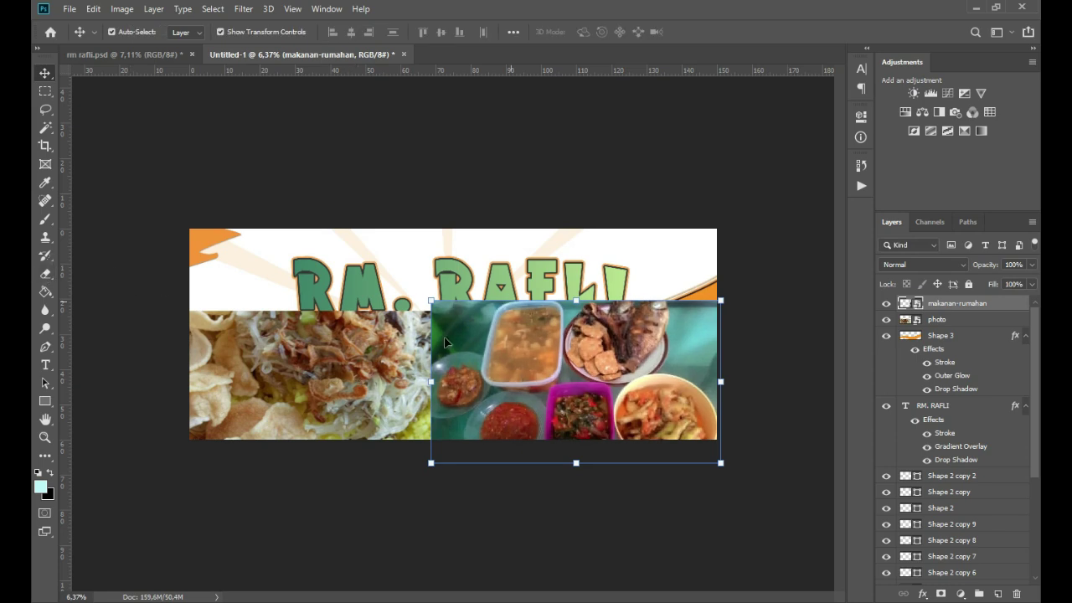
Rasterize the makanan-rumahan image, blend its left edge into the rice photo with a soft 1900 px eraser, and enlarge it to about 103%.
{"action": "left_click", "coordinate": [46, 275]}
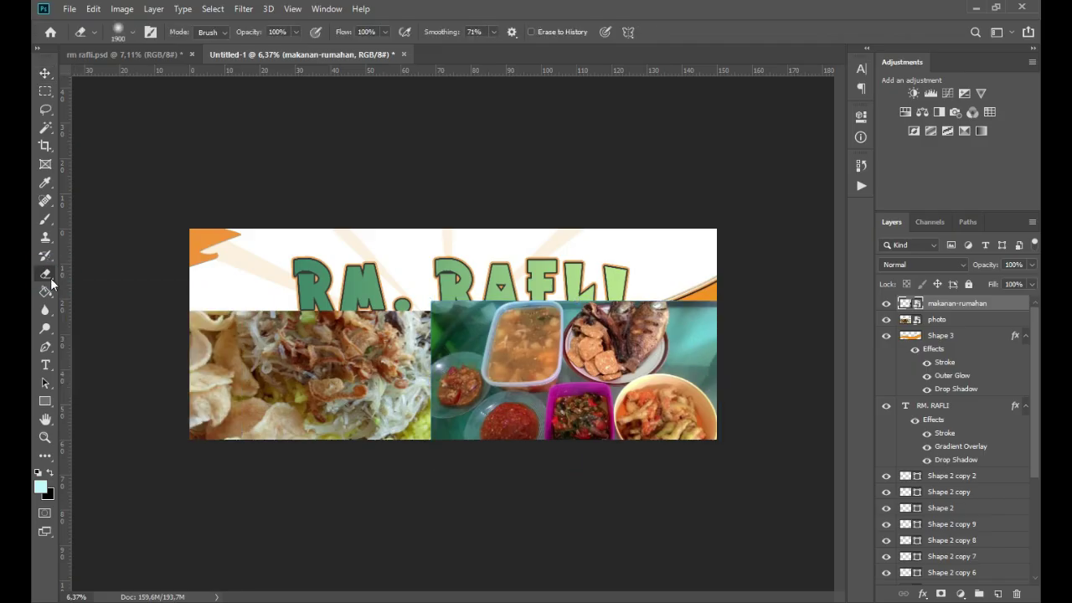
{"action": "left_click", "coordinate": [444, 364]}
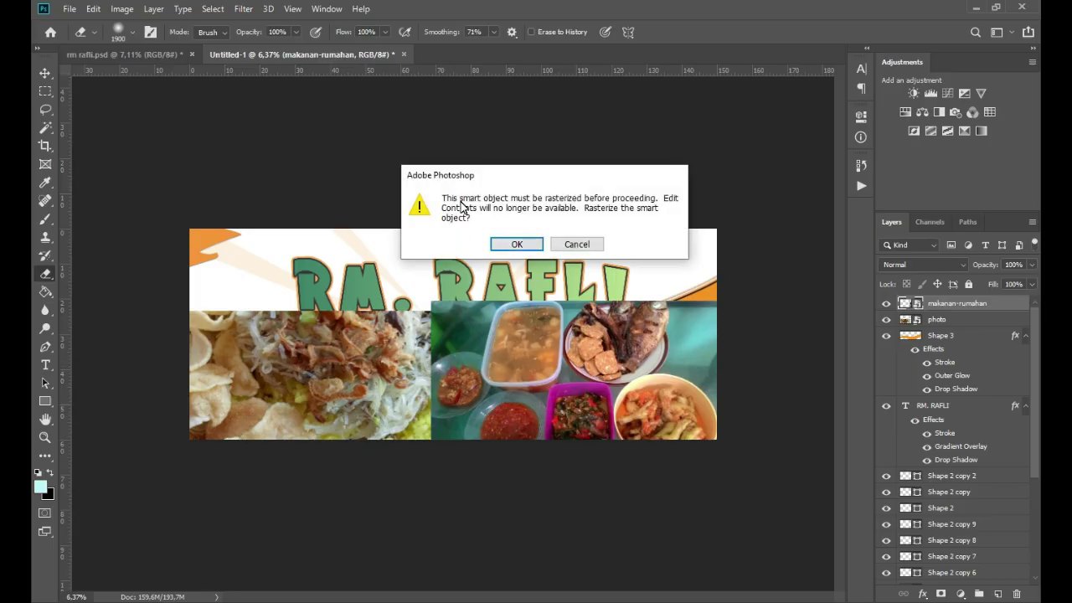
{"action": "left_click", "coordinate": [514, 243]}
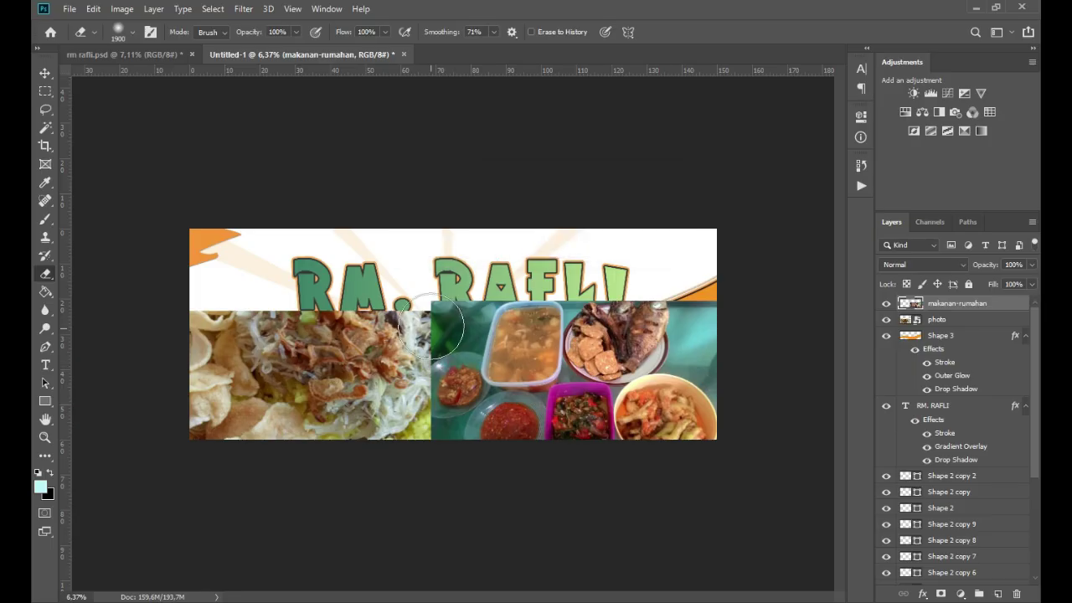
{"action": "left_click_drag", "start_coordinate": [421, 450], "coordinate": [416, 445]}
{"action": "key", "text": "ctrl+z"}
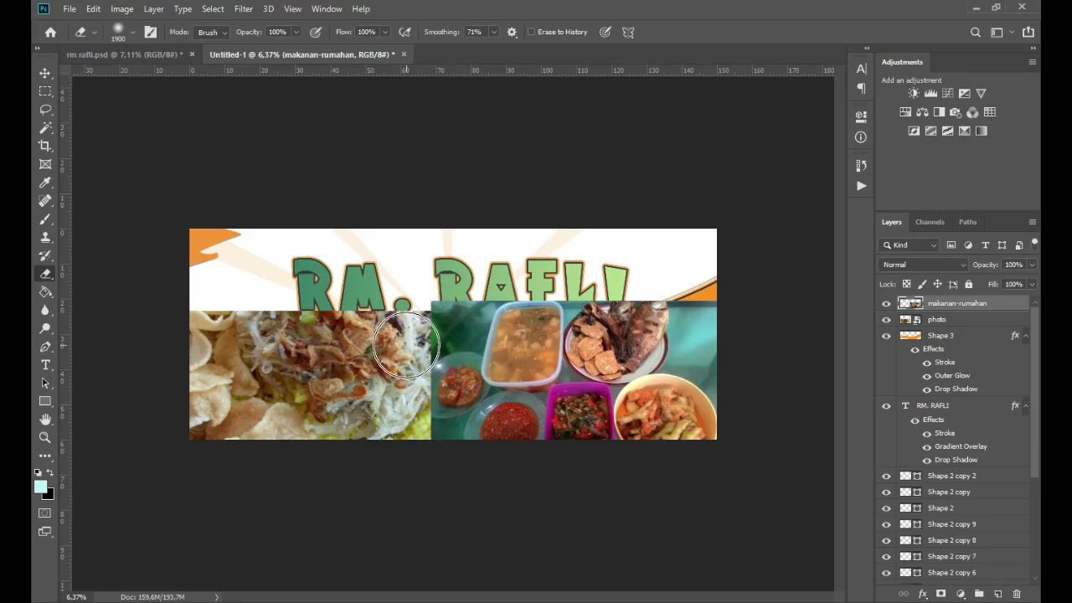
{"action": "mouse_move", "coordinate": [403, 364]}
{"action": "left_mouse_down"}
{"action": "mouse_move", "coordinate": [395, 449]}
{"action": "mouse_move", "coordinate": [407, 419]}
{"action": "mouse_move", "coordinate": [407, 436]}
{"action": "mouse_move", "coordinate": [408, 306]}
{"action": "left_mouse_up"}
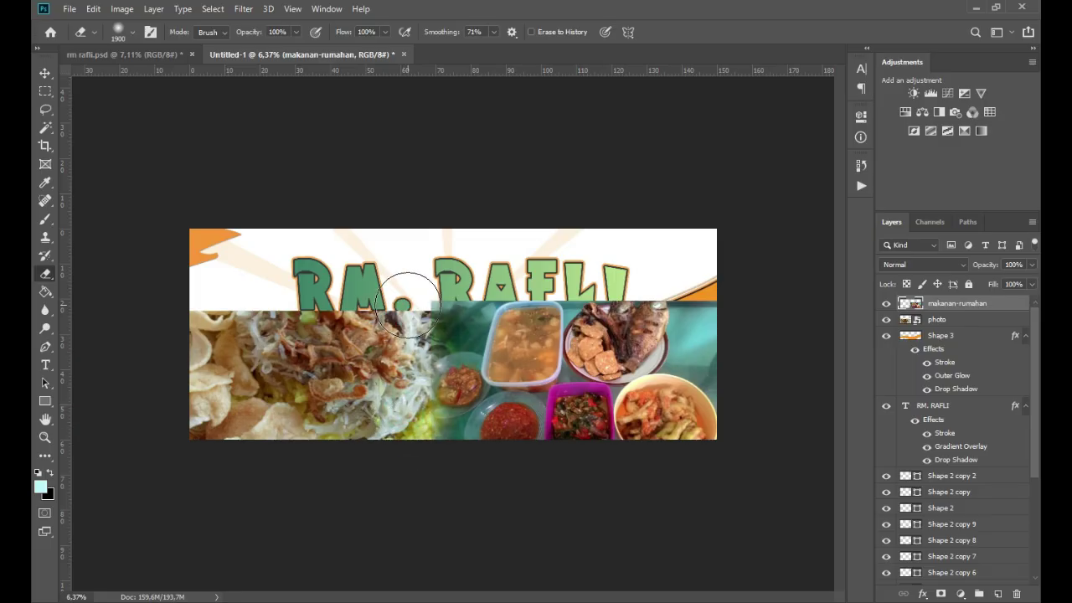
{"action": "left_click", "coordinate": [408, 445]}
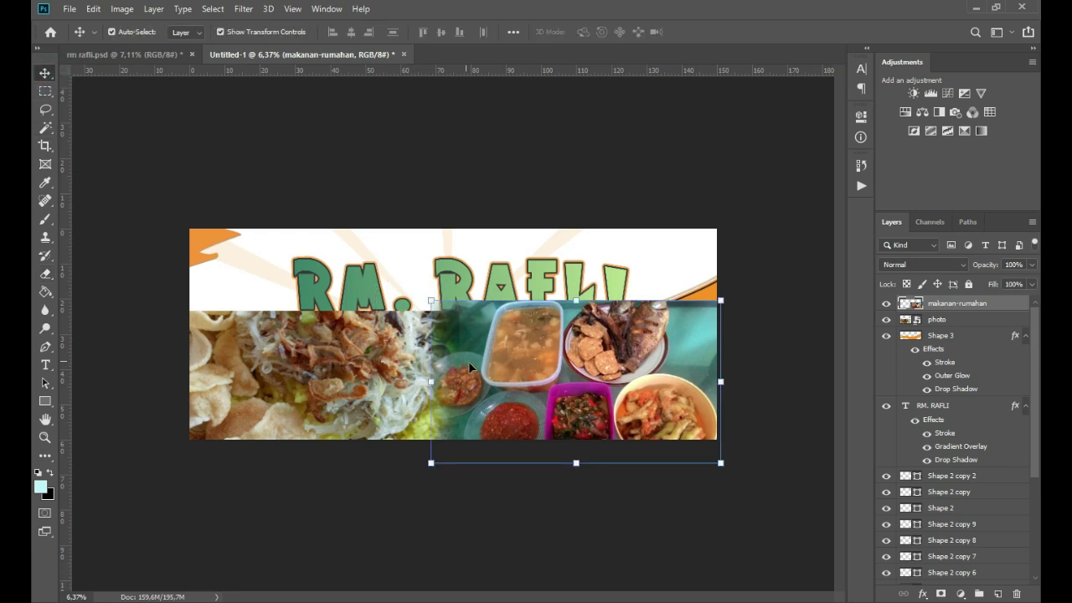
{"action": "left_click_drag", "start_coordinate": [431, 380], "coordinate": [422, 380]}
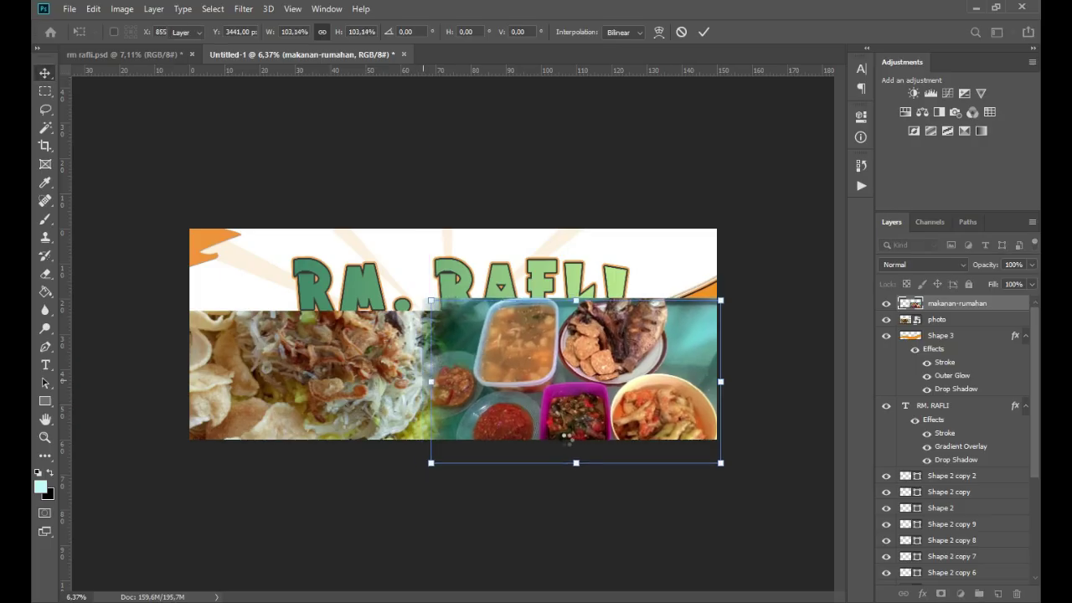
Clip the photo and makanan-rumahan layers together to the wavy Shape 3 band.
{"action": "left_click", "coordinate": [314, 420]}
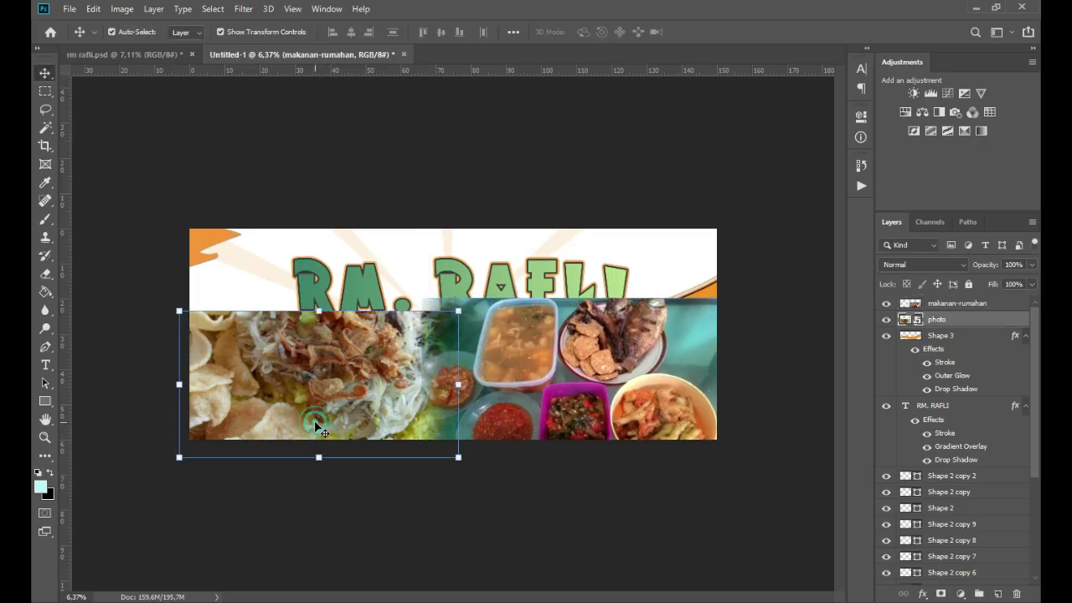
{"action": "left_click", "coordinate": [603, 394], "text": "shift"}
{"action": "right_click", "coordinate": [949, 318]}
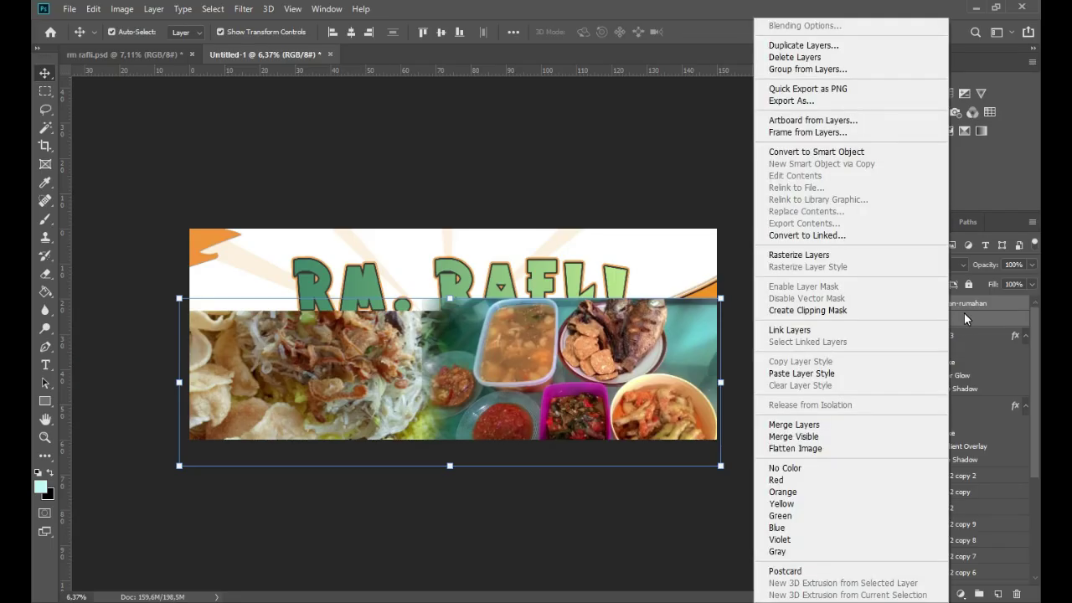
{"action": "left_click", "coordinate": [792, 309]}
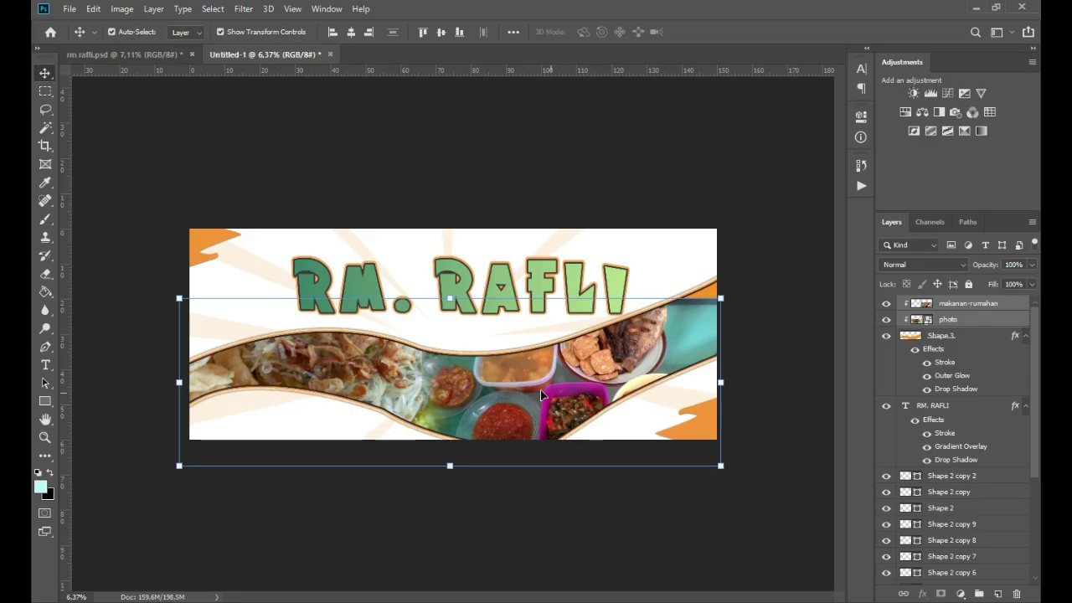
Move both clipped food photos up to about X 5864 px, Y 2868 px so they fill the wavy band.
{"action": "left_click", "coordinate": [721, 299]}
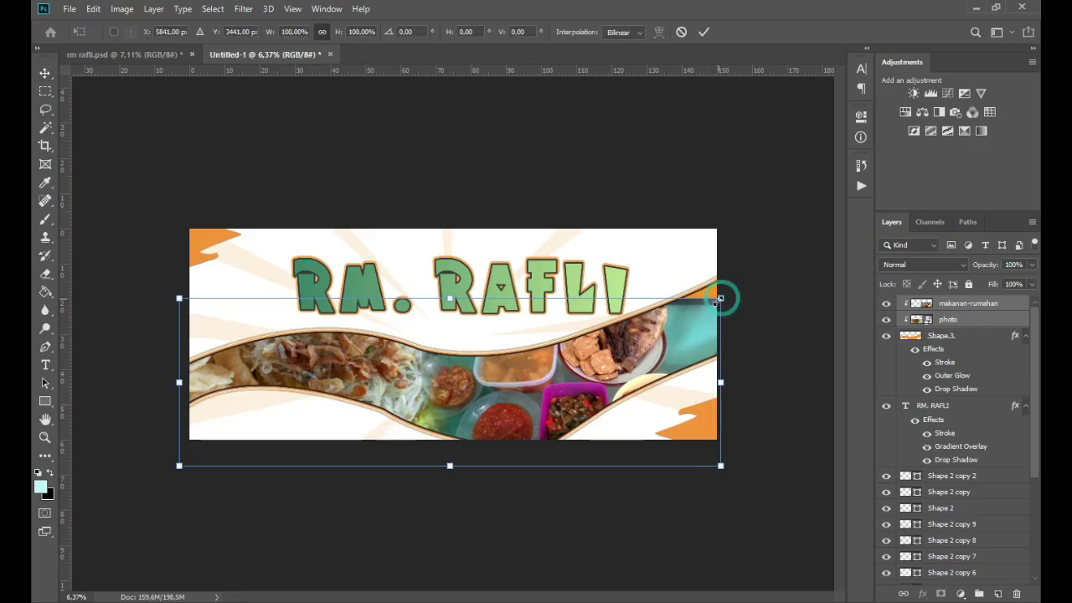
{"action": "mouse_move", "coordinate": [624, 379]}
{"action": "left_mouse_down"}
{"action": "mouse_move", "coordinate": [621, 352]}
{"action": "mouse_move", "coordinate": [606, 370]}
{"action": "left_mouse_up"}
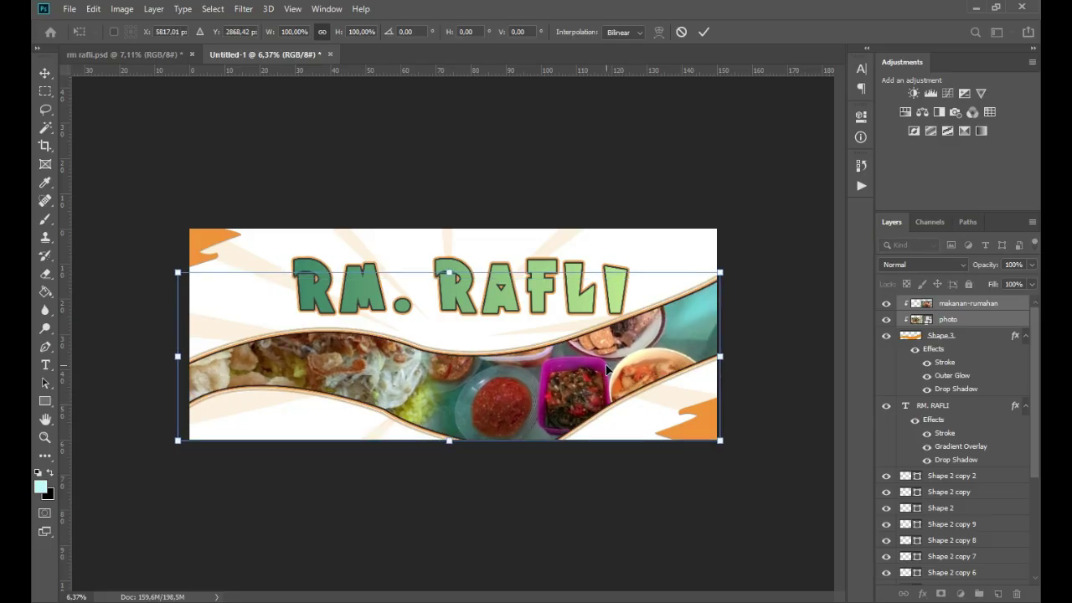
{"action": "key", "text": "Right"}
{"action": "key", "text": "Right"}
{"action": "key", "text": "Right"}
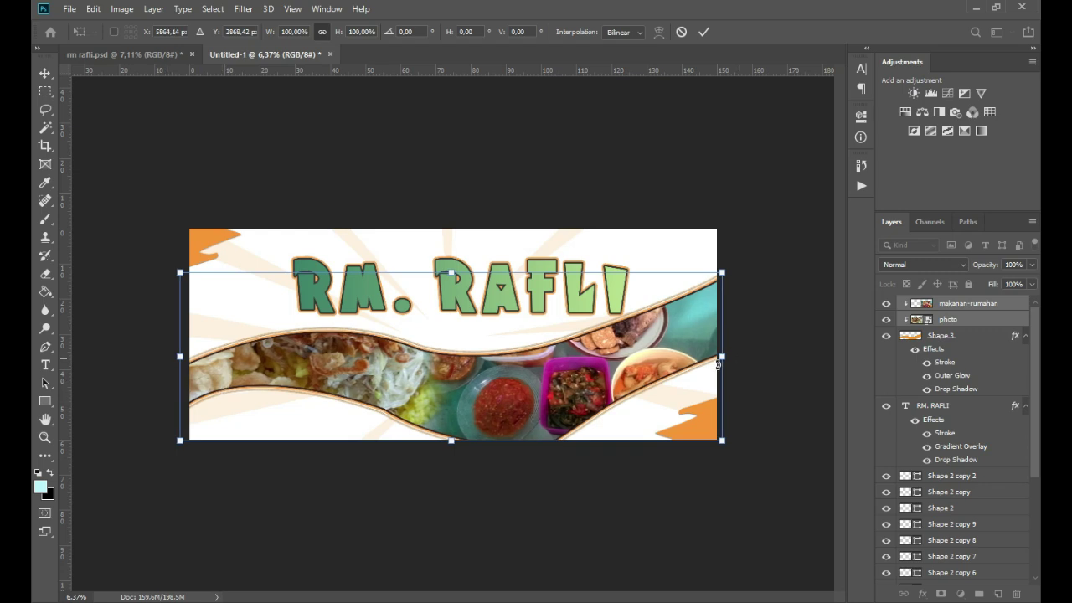
{"action": "key", "text": "Return"}
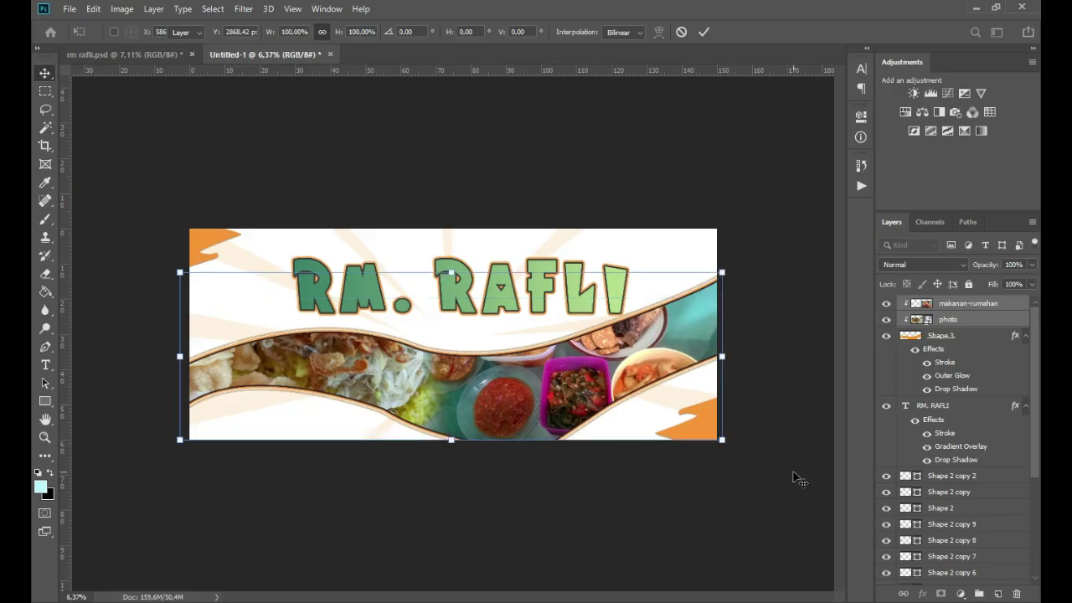
{"action": "left_click", "coordinate": [794, 474]}
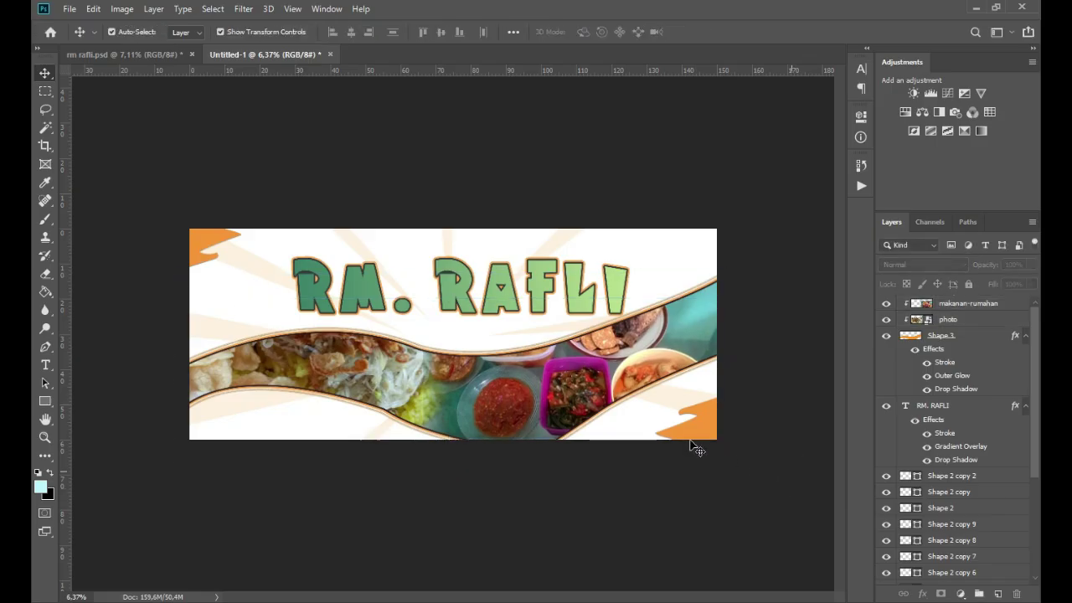
Lower the makanan-rumahan image inside the wavy band and enlarge it past the banner's right edge so it covers the orange corner.
{"action": "scroll", "coordinate": [696, 449], "scroll_direction": "down", "scroll_amount": 1}
{"action": "scroll", "coordinate": [696, 449], "scroll_direction": "up", "scroll_amount": 2}
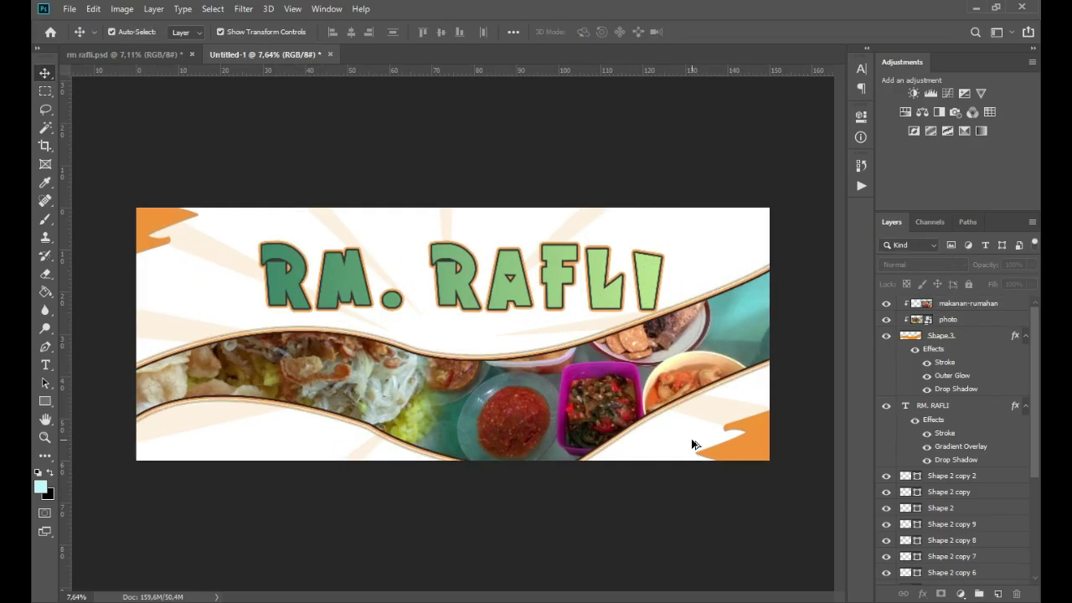
{"action": "left_click", "coordinate": [689, 361]}
{"action": "left_click_drag", "start_coordinate": [685, 359], "coordinate": [687, 395]}
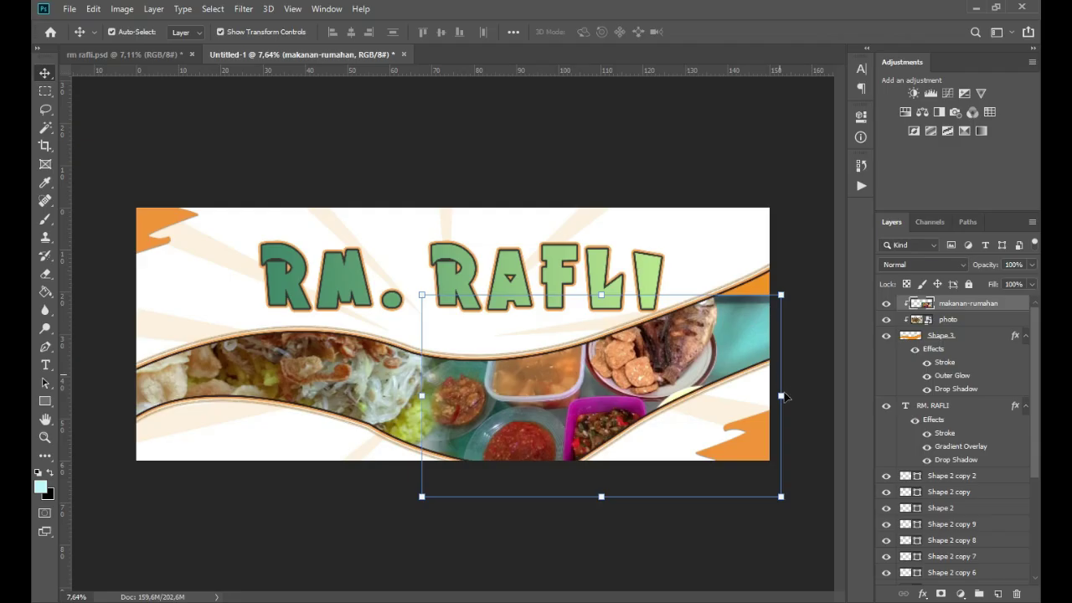
{"action": "left_click_drag", "start_coordinate": [780, 295], "coordinate": [812, 279]}
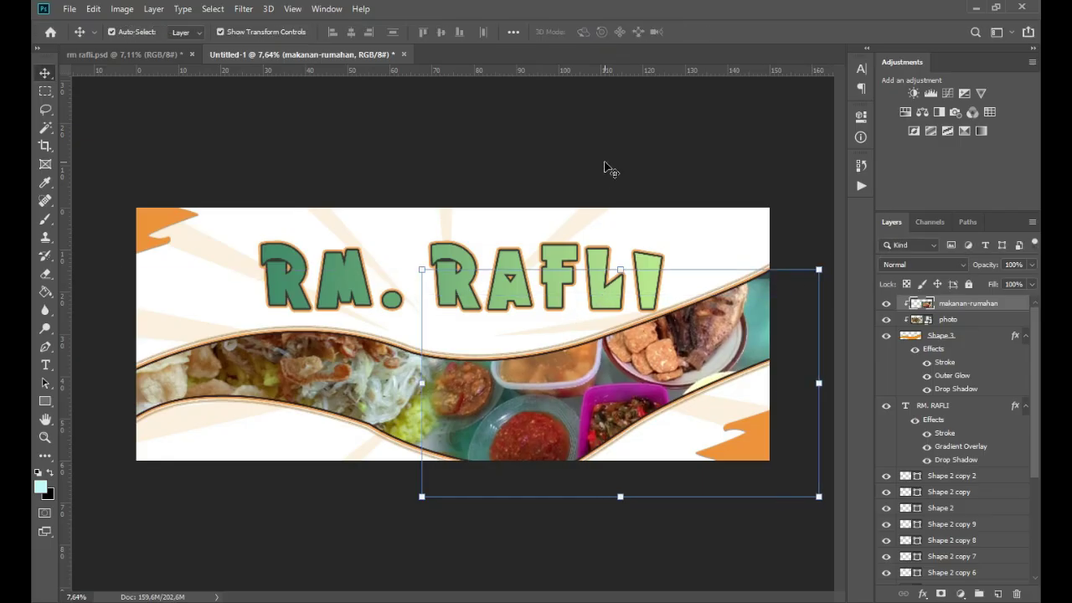
{"action": "left_click", "coordinate": [604, 167]}
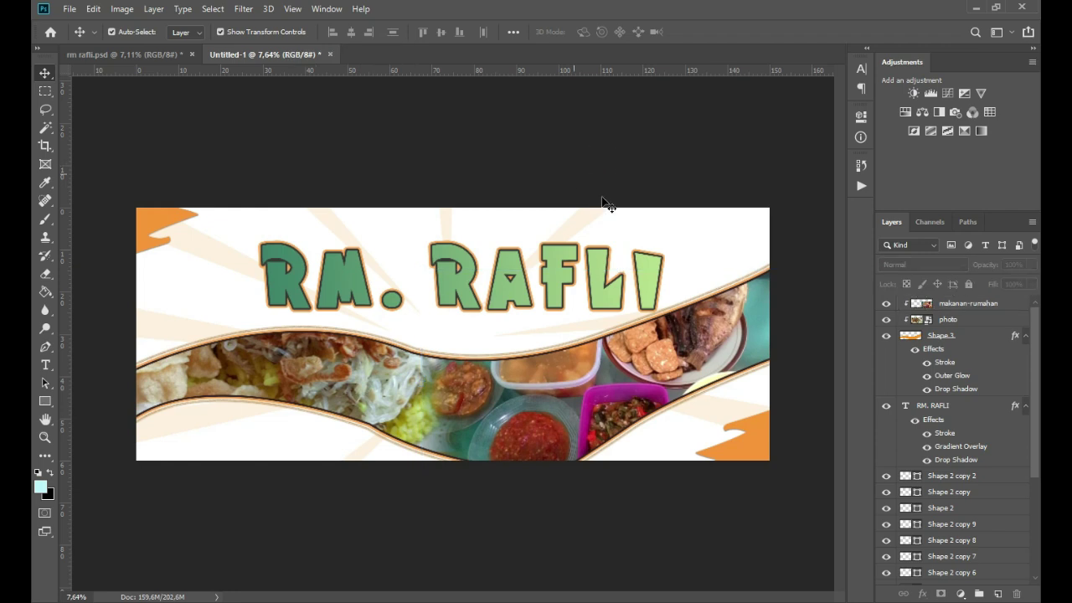
{"action": "scroll", "coordinate": [604, 205], "scroll_direction": "down", "scroll_amount": 3}
{"action": "scroll", "coordinate": [574, 321], "scroll_direction": "up", "scroll_amount": 2}
{"action": "scroll", "coordinate": [574, 321], "scroll_direction": "up", "scroll_amount": 1}
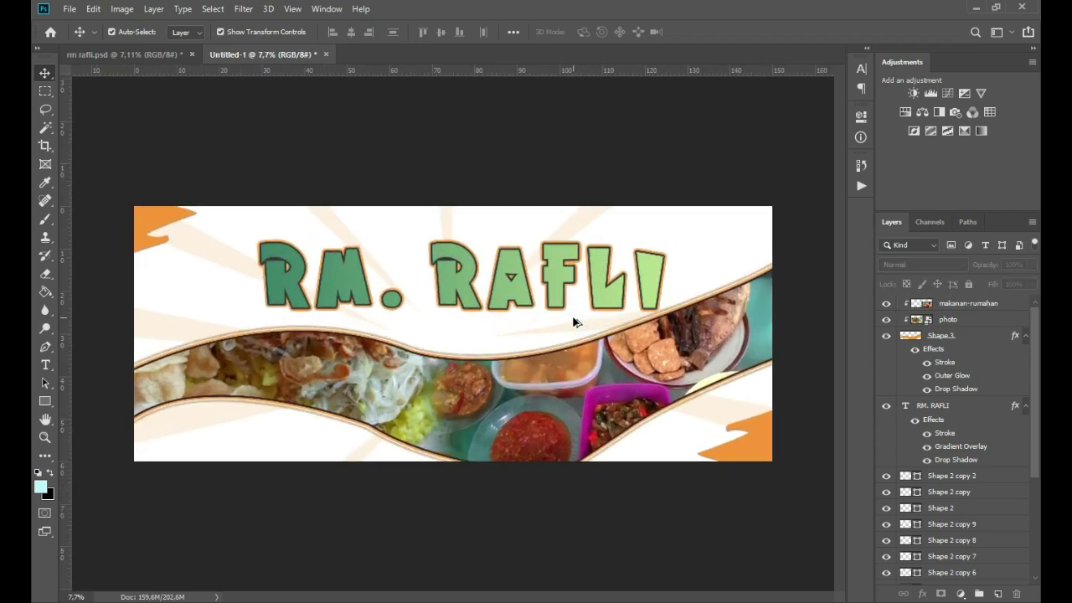
Check the rm rafli.psd reference and add the text "Mitra UMKM :" in the new banner's lower left corner.
{"action": "left_click", "coordinate": [137, 55]}
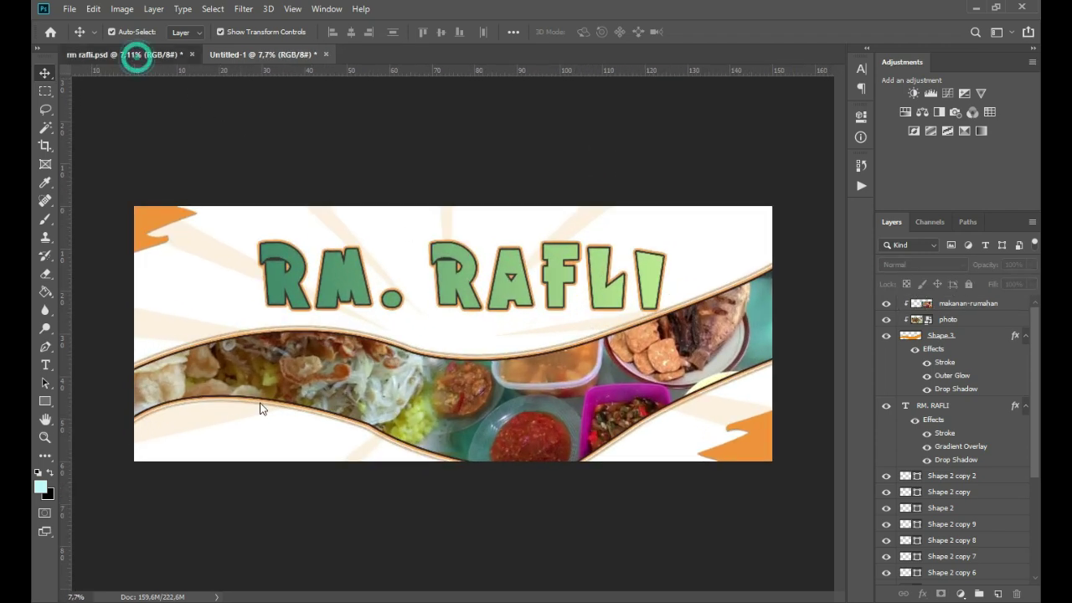
{"action": "left_click", "coordinate": [272, 54]}
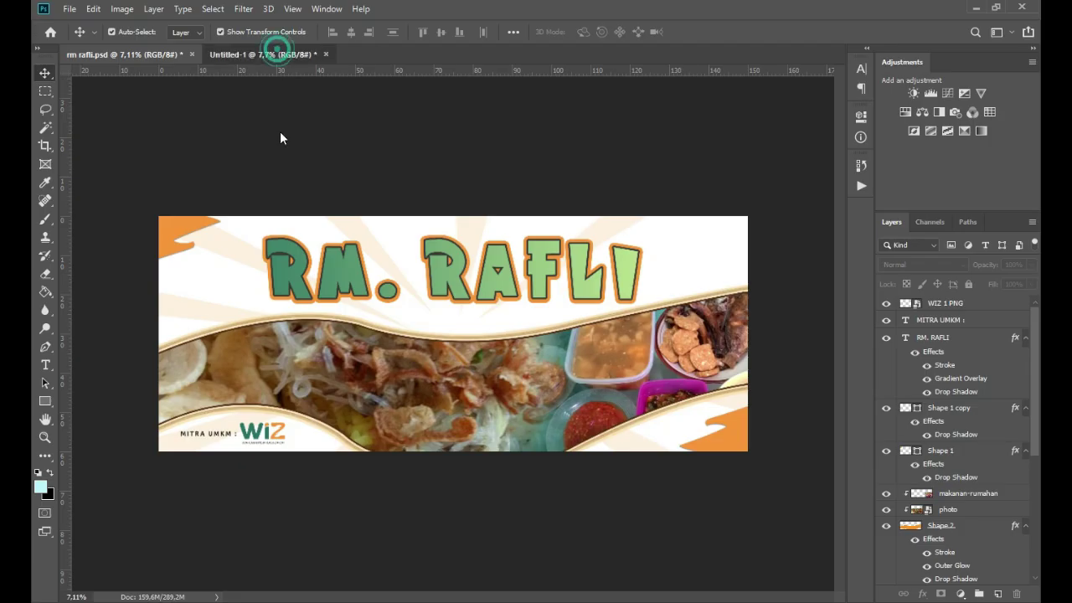
{"action": "left_click", "coordinate": [46, 364]}
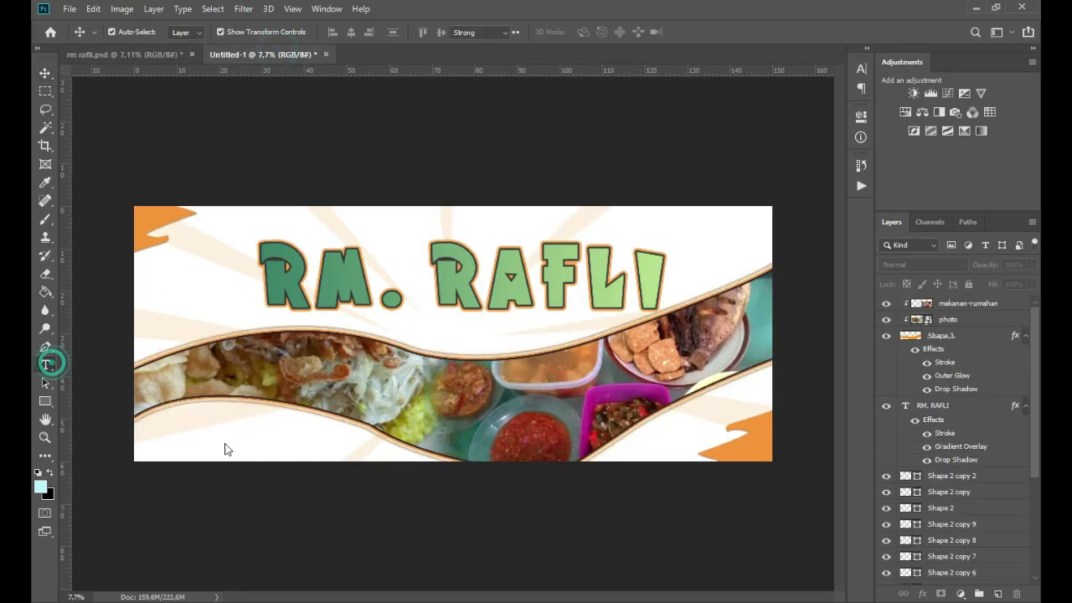
{"action": "left_click", "coordinate": [159, 439]}
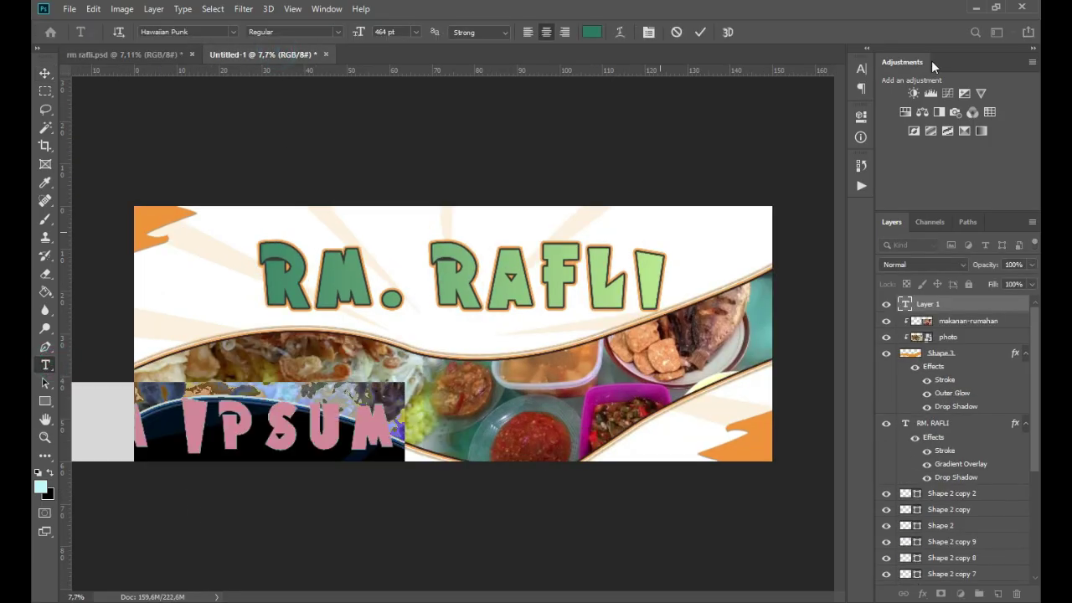
{"action": "type", "text": "MITRA"}
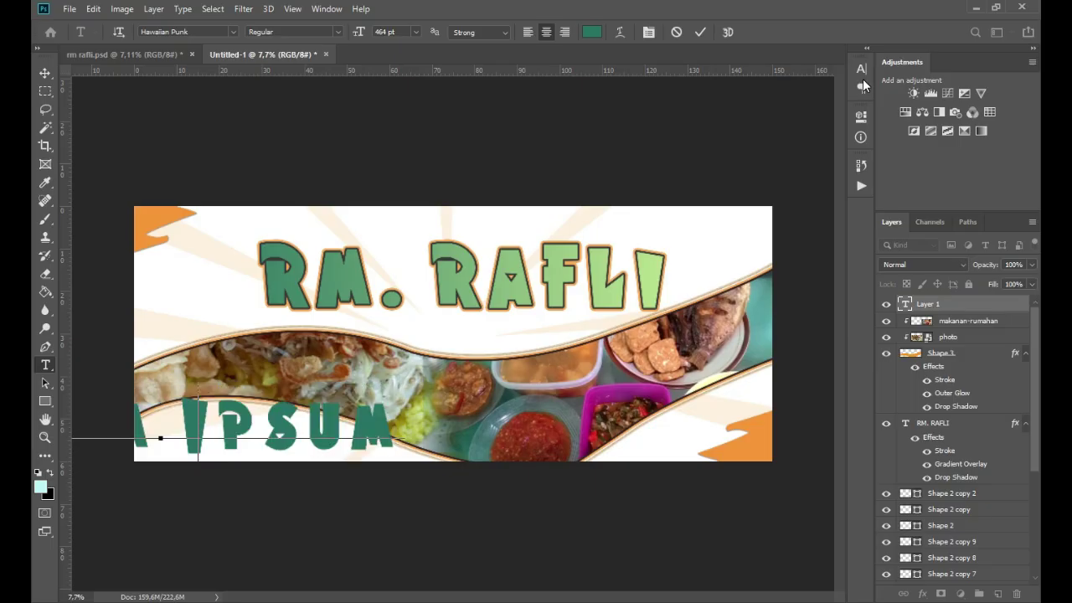
{"action": "type", "text": " UMKM"}
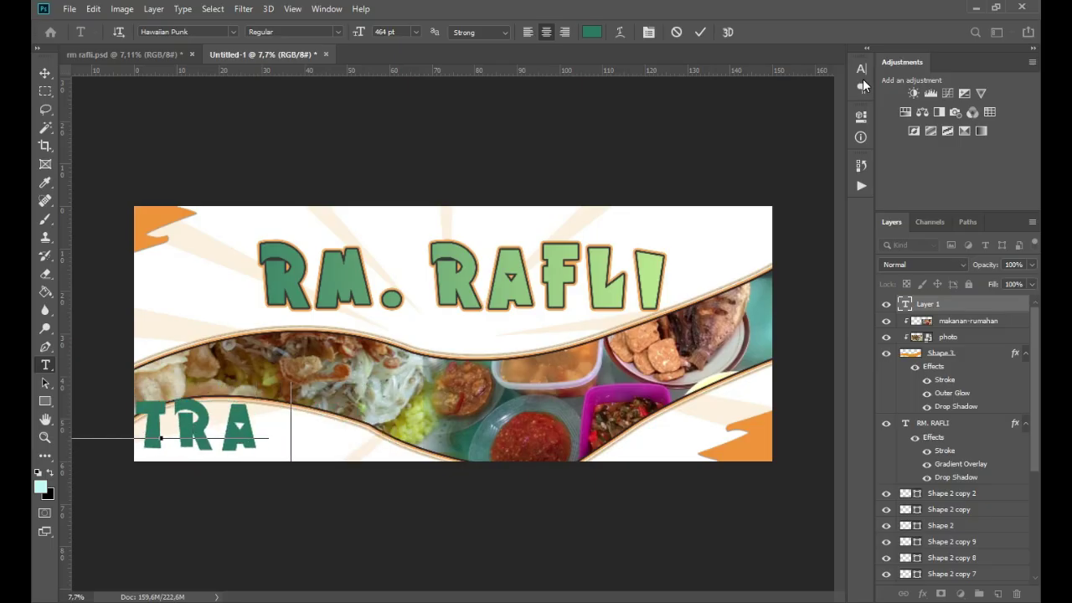
{"action": "type", "text": ":"}
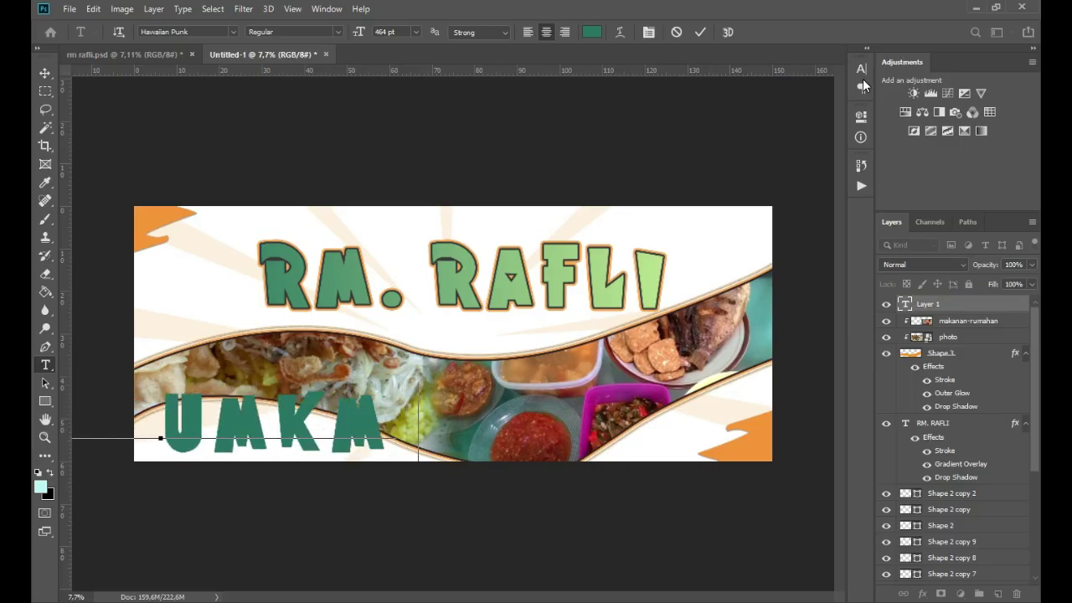
Set the font size of the whole "Mitra UMKM :" text to 50 pt.
{"action": "key", "text": "ctrl+a"}
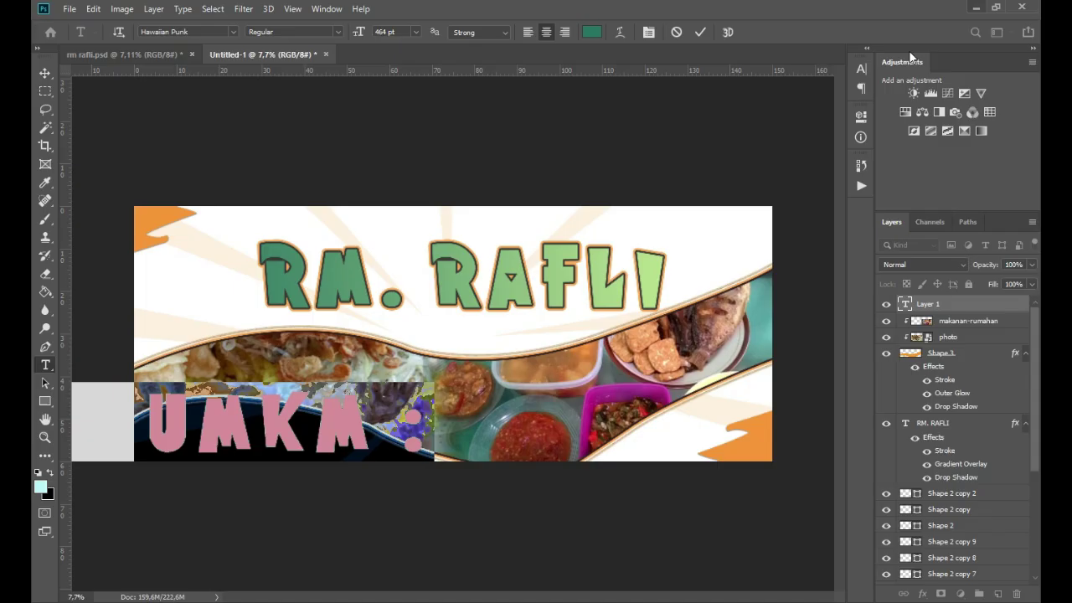
{"action": "left_click", "coordinate": [861, 67]}
{"action": "left_click", "coordinate": [721, 106]}
{"action": "type", "text": "25"}
{"action": "key", "text": "Return"}
{"action": "left_click", "coordinate": [737, 106]}
{"action": "type", "text": "35"}
{"action": "key", "text": "Return"}
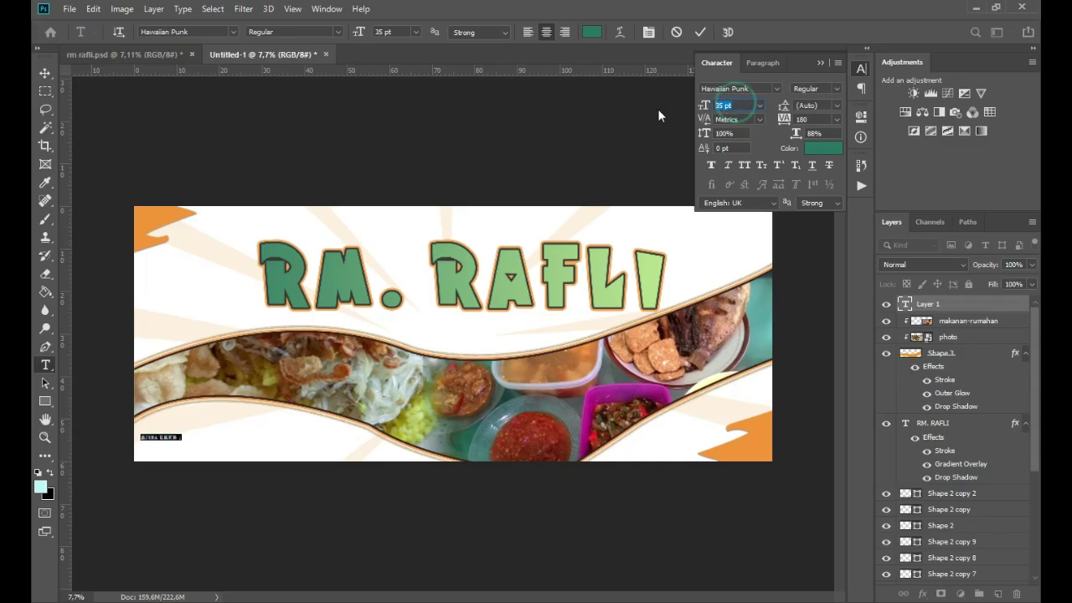
{"action": "key", "text": "Return"}
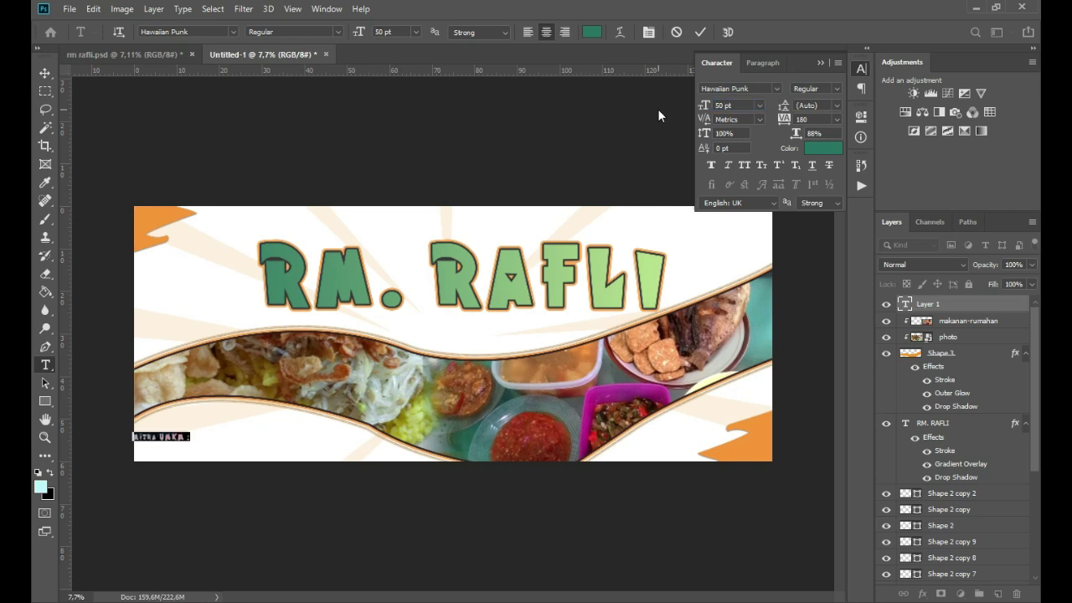
Change the "Mitra UMKM :" text's font to Ubuntu Bold.
{"action": "left_click", "coordinate": [45, 73]}
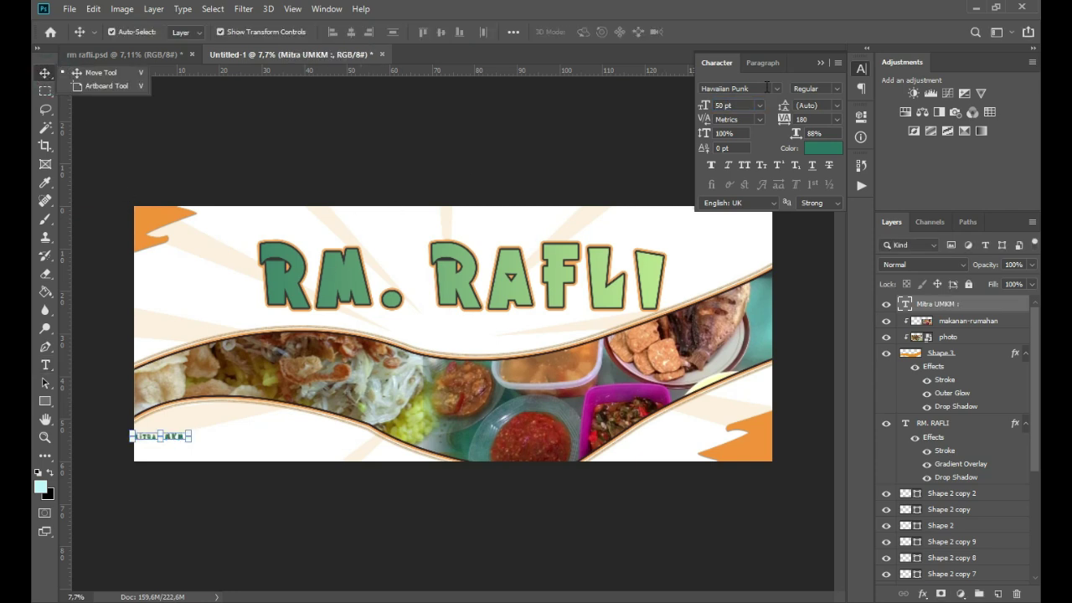
{"action": "left_click", "coordinate": [766, 87]}
{"action": "left_click", "coordinate": [776, 89]}
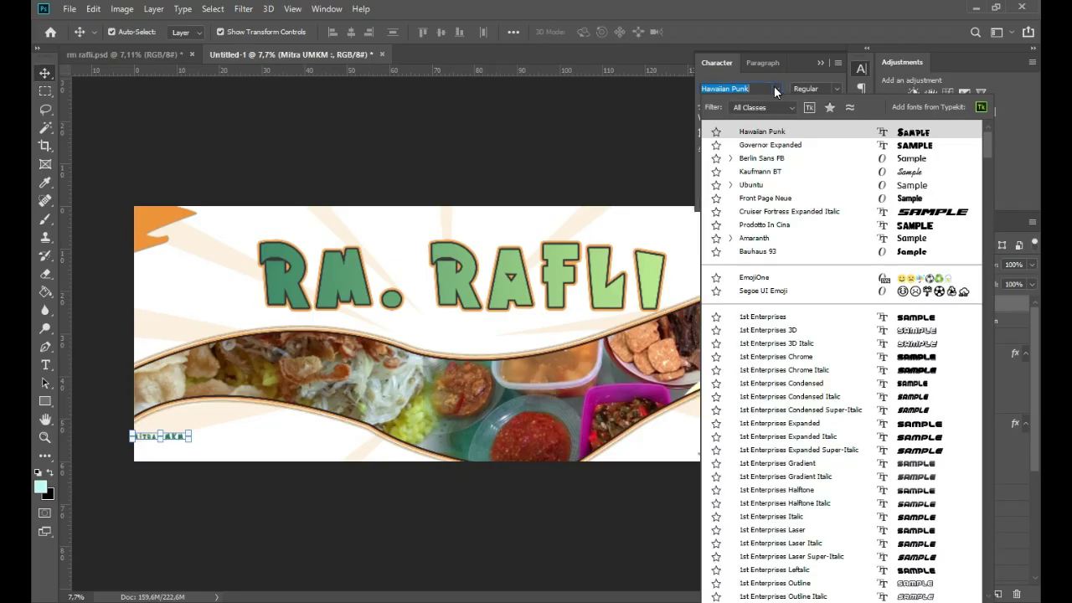
{"action": "left_click", "coordinate": [778, 184]}
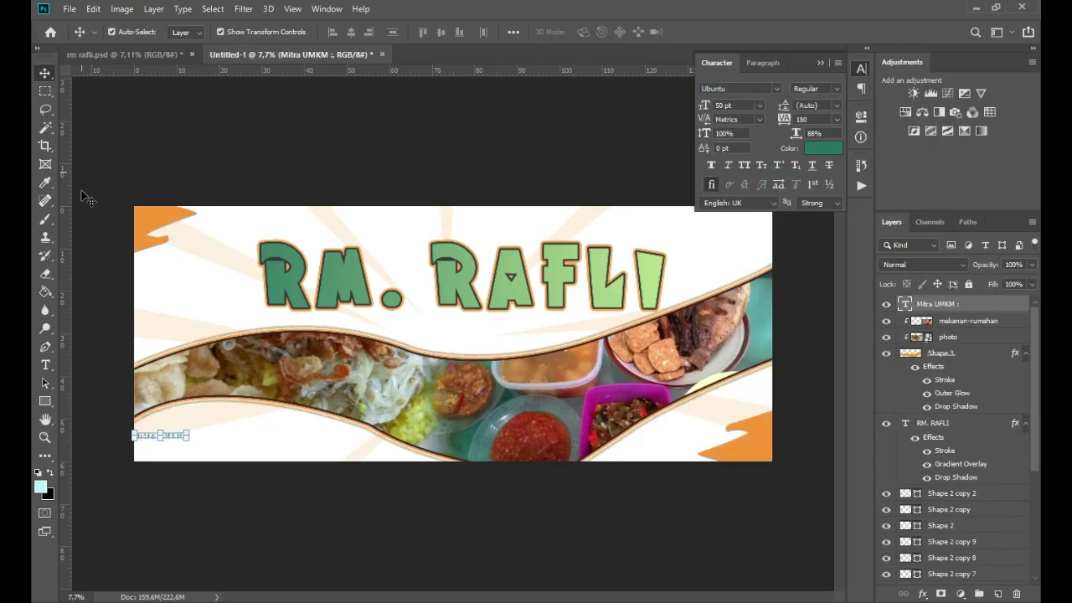
{"action": "left_click", "coordinate": [837, 88]}
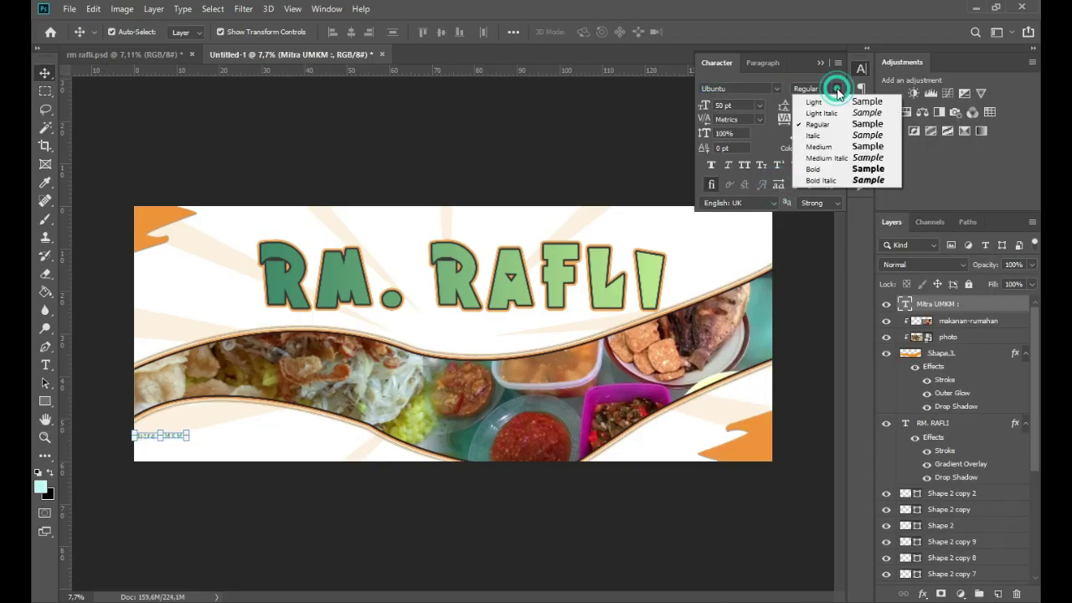
{"action": "left_click", "coordinate": [831, 166]}
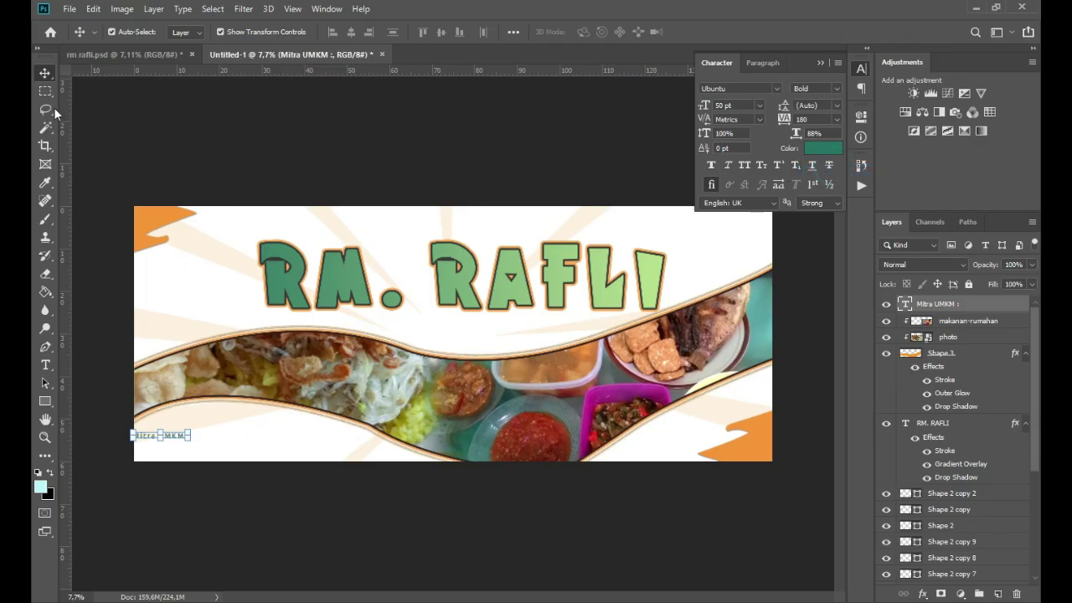
Move the "Mitra UMKM :" text slightly inward from the banner's left edge, keeping it in the lower left corner.
{"action": "left_click", "coordinate": [44, 73]}
{"action": "left_click_drag", "start_coordinate": [182, 438], "coordinate": [209, 446]}
{"action": "left_click", "coordinate": [237, 477]}
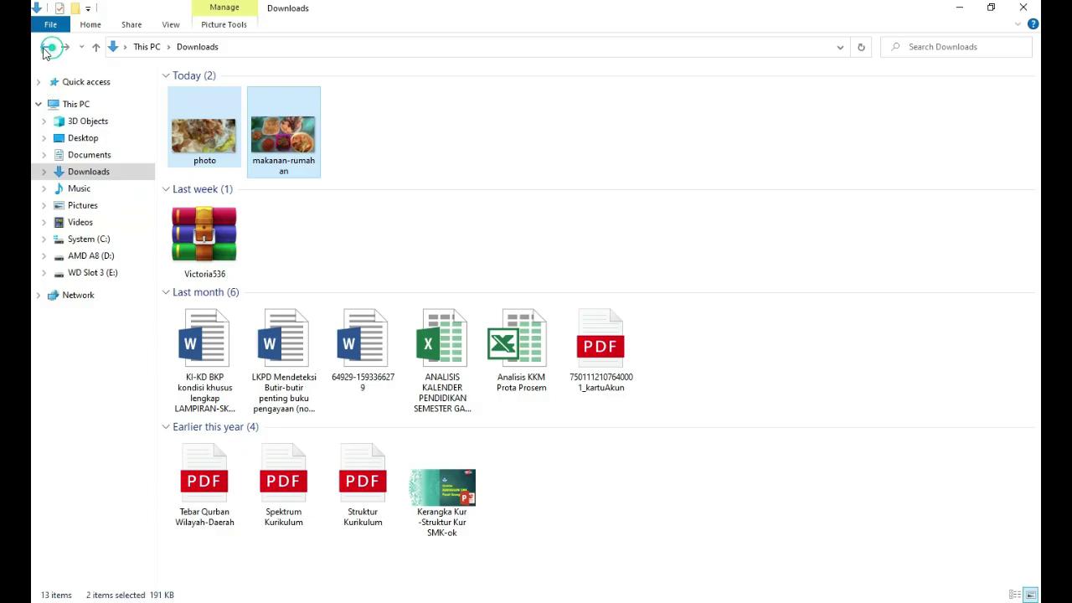
Place the WIZ 1 PNG logo file from the design folder into the banner, scaled down just right of the "Mitra UMKM :" text.
{"action": "left_click", "coordinate": [45, 46]}
{"action": "left_click", "coordinate": [45, 47]}
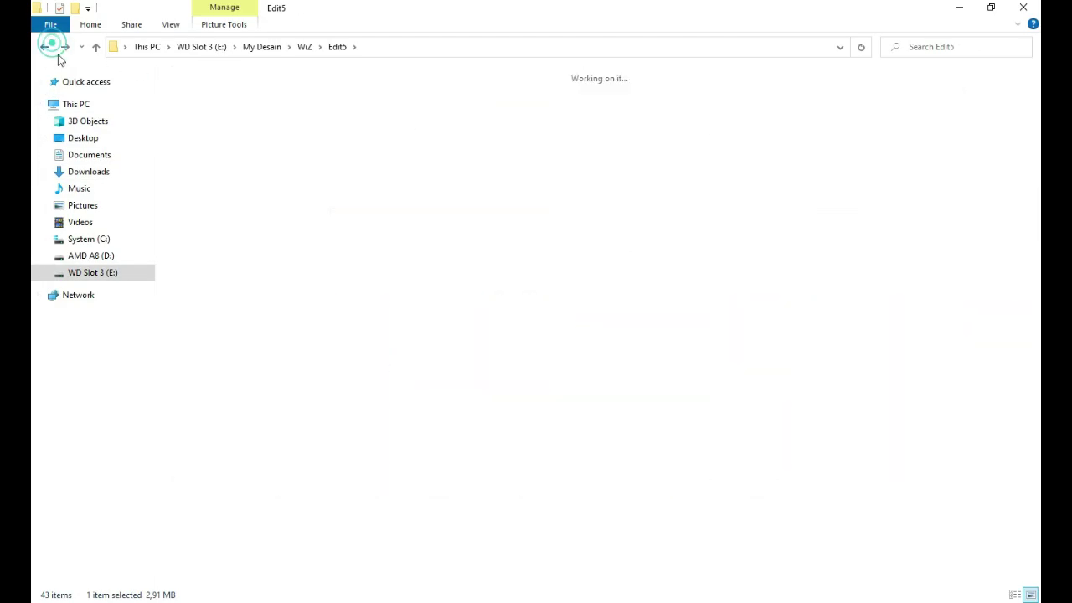
{"action": "scroll", "coordinate": [895, 502], "scroll_direction": "down", "scroll_amount": 1}
{"action": "left_click_drag", "start_coordinate": [906, 443], "coordinate": [253, 439]}
{"action": "left_click_drag", "start_coordinate": [435, 339], "coordinate": [252, 435]}
{"action": "key", "text": "Return"}
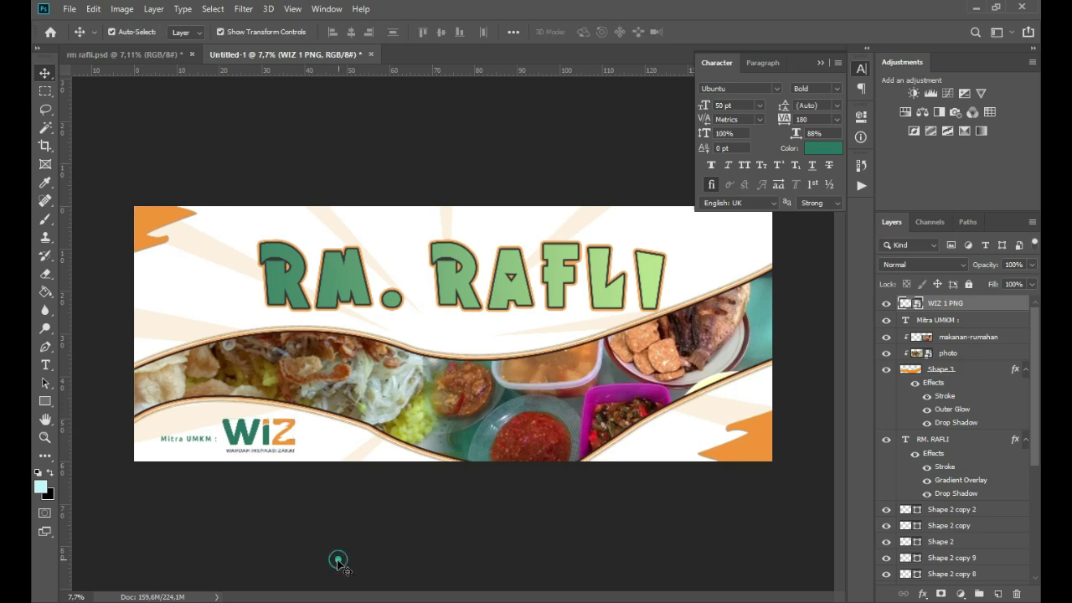
{"action": "left_click", "coordinate": [338, 561]}
Nudge the "Mitra UMKM :" text to align it with the WIZ logo and check the overall banner.
{"action": "left_click_drag", "start_coordinate": [185, 445], "coordinate": [185, 443]}
{"action": "left_click", "coordinate": [285, 538]}
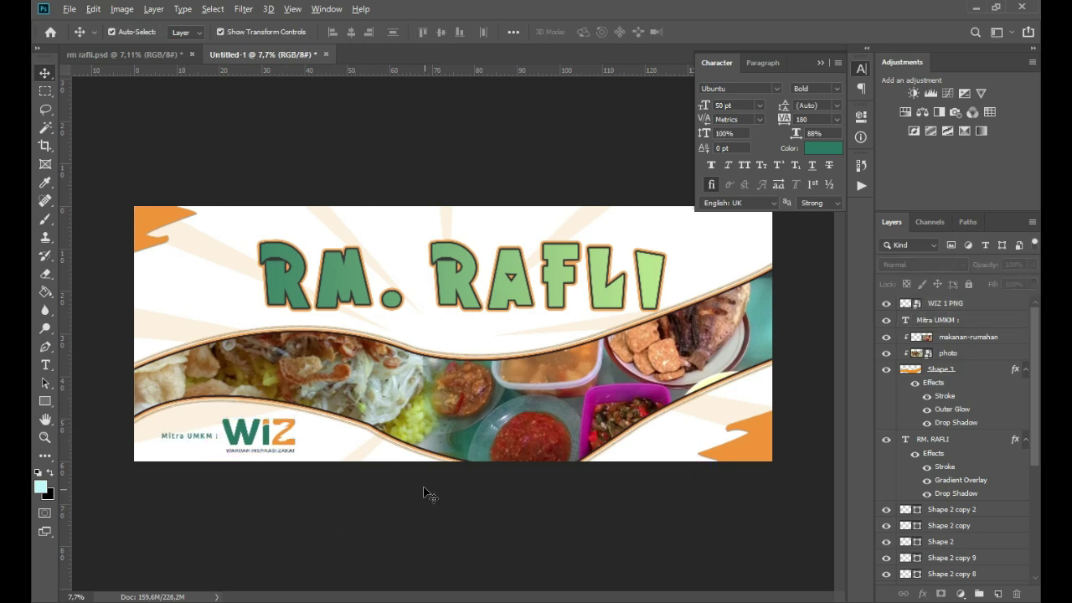
{"action": "scroll", "coordinate": [423, 486], "scroll_direction": "down", "scroll_amount": 6}
{"action": "scroll", "coordinate": [423, 485], "scroll_direction": "up", "scroll_amount": 5}
{"action": "scroll", "coordinate": [423, 490], "scroll_direction": "up", "scroll_amount": 1}
Set up saving the banner as a JPEG copy, and leave the save dialog without saving.
{"action": "left_click", "coordinate": [58, 10]}
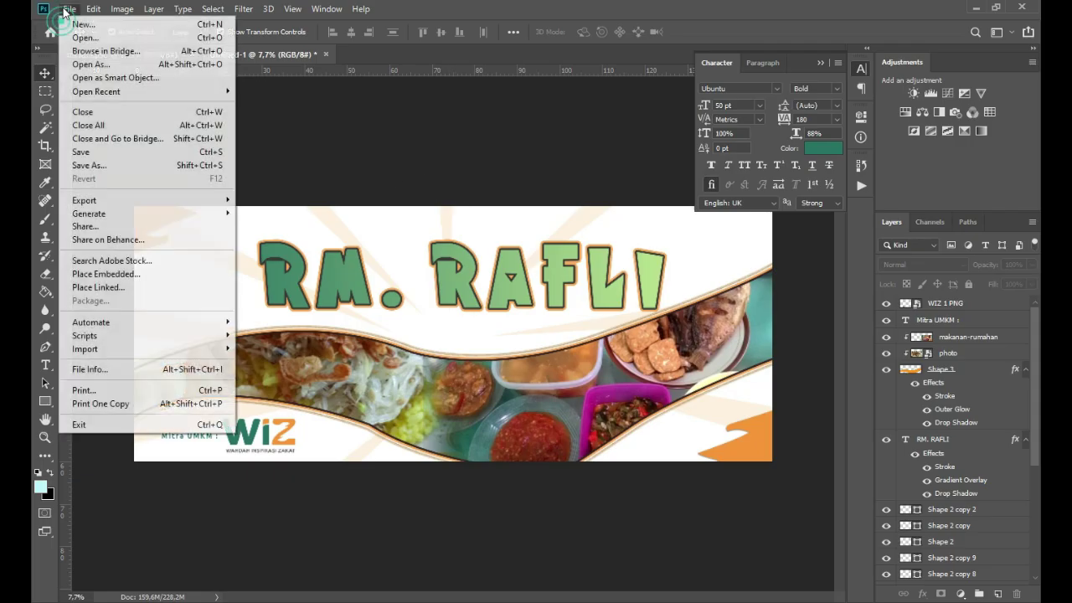
{"action": "left_click", "coordinate": [102, 164]}
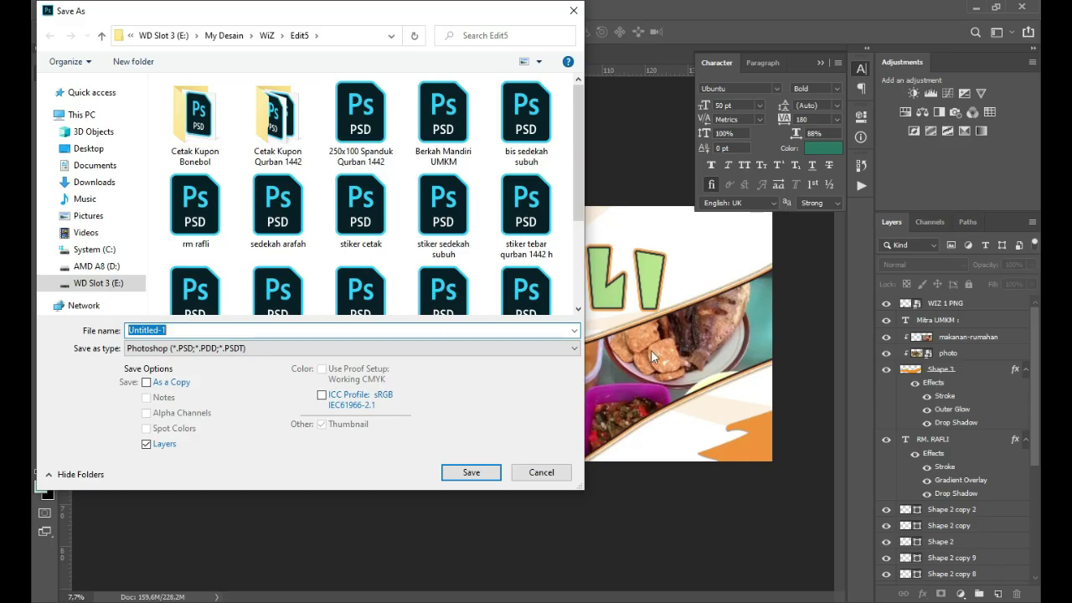
{"action": "left_click", "coordinate": [176, 350]}
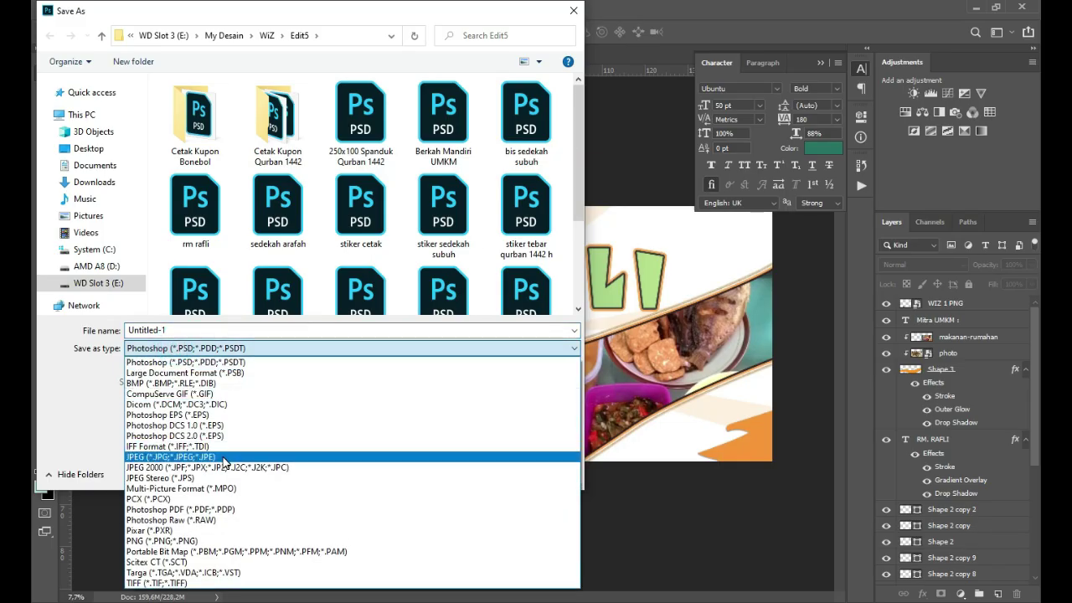
{"action": "left_click", "coordinate": [221, 457]}
{"action": "double_click", "coordinate": [186, 330]}
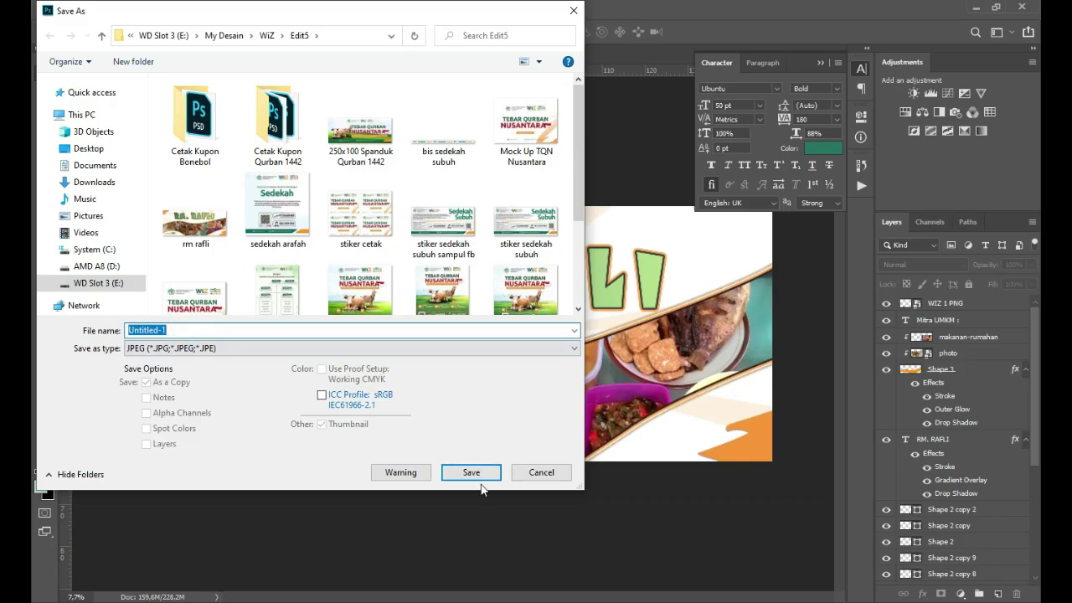
{"action": "left_click", "coordinate": [572, 11]}
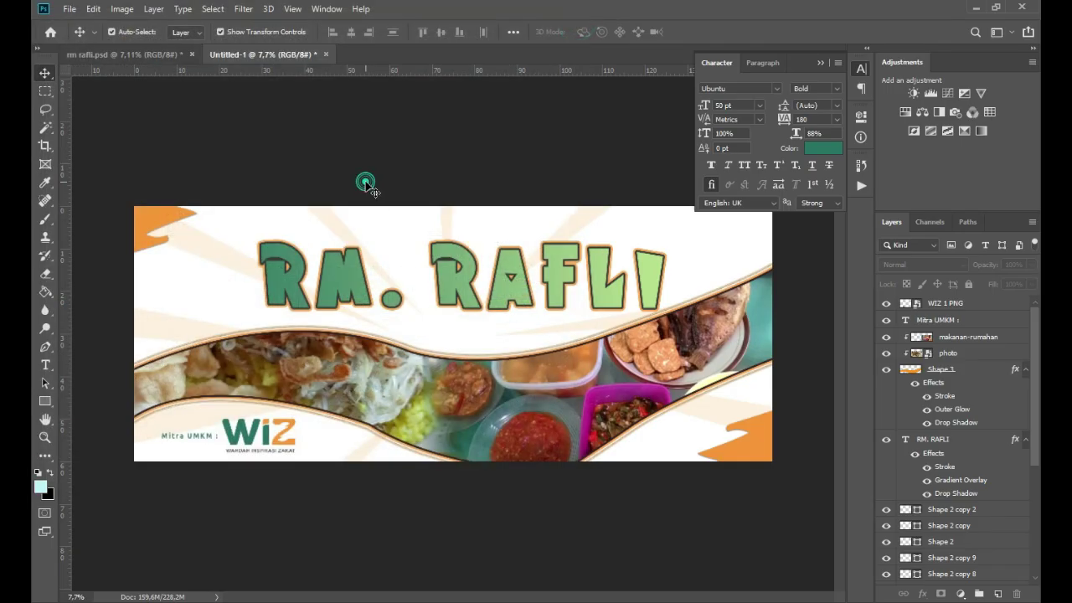